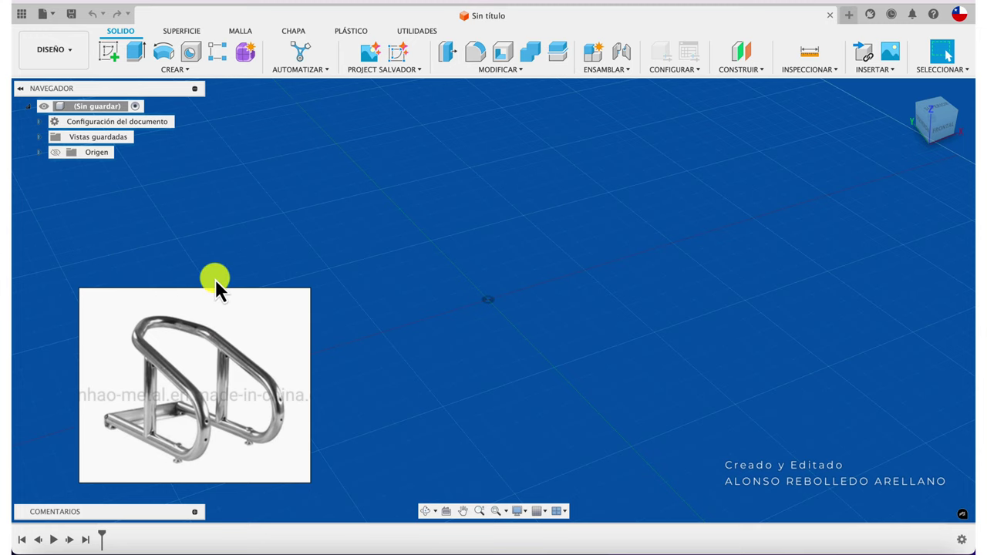
Step: Turn on visibility of the Origen folder so the origin planes and axes appear
left_click(55, 152)
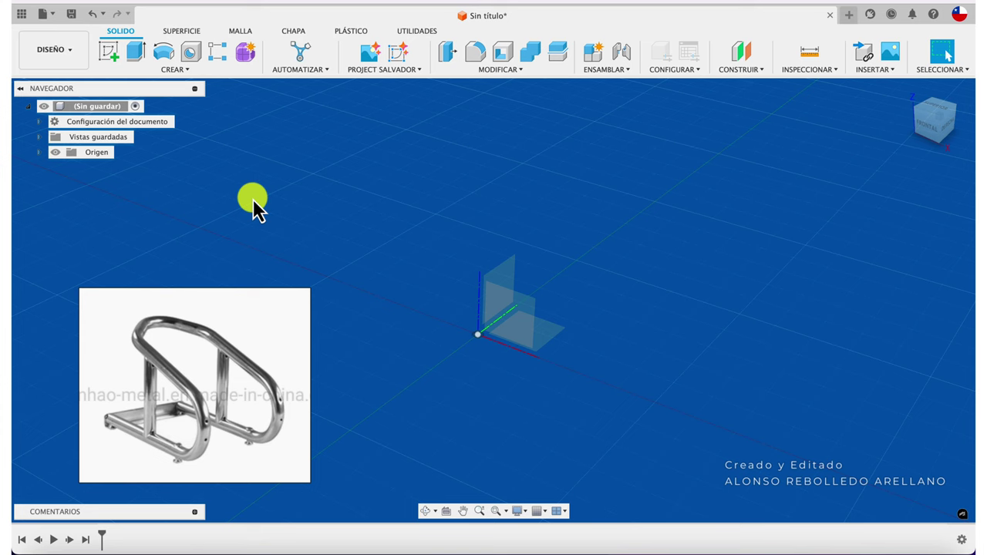
Step: Start a new sketch on the front origin plane
left_click(109, 52)
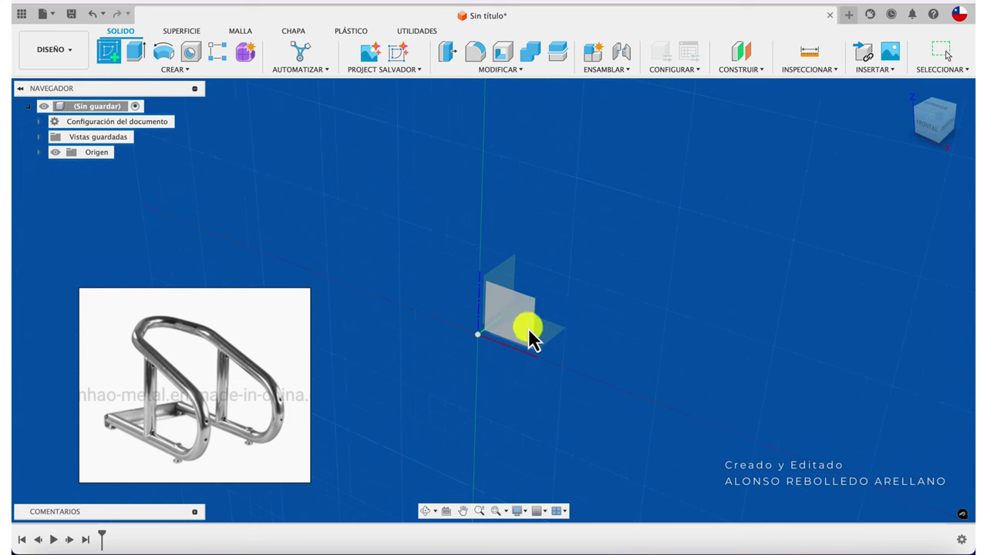
left_click(527, 320)
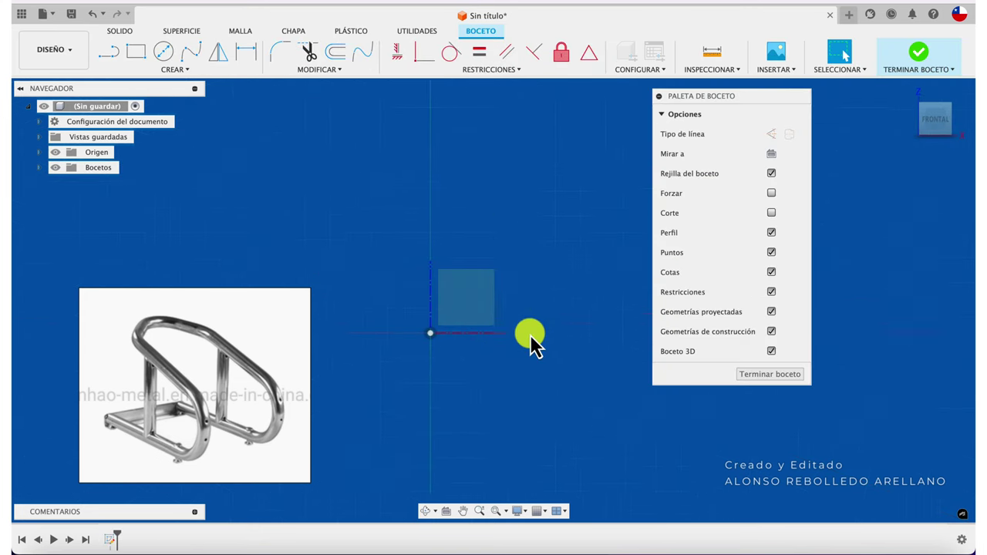
left_click_drag(769, 97, 911, 88)
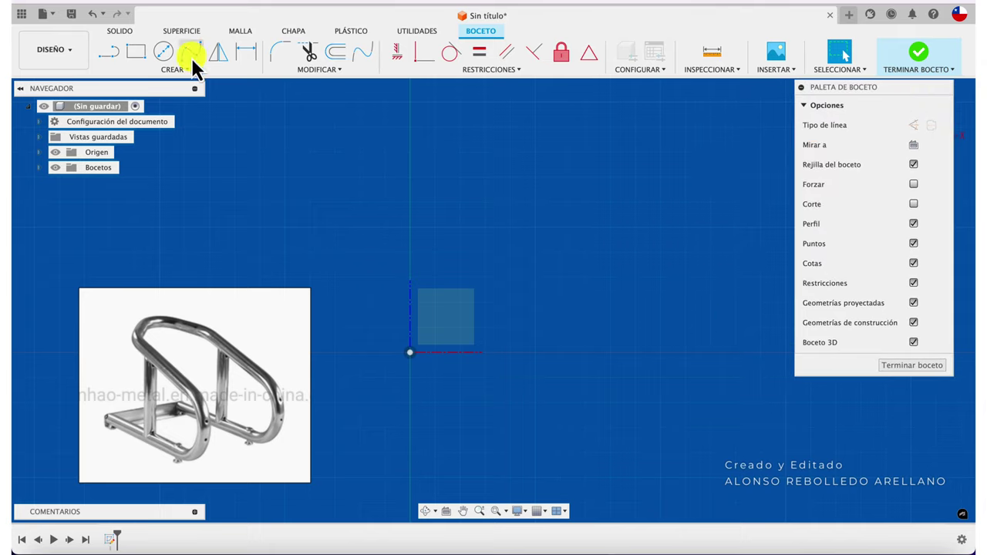
Step: Draw a horizontal line from the origin and dimension it to 300 mm
left_click(112, 54)
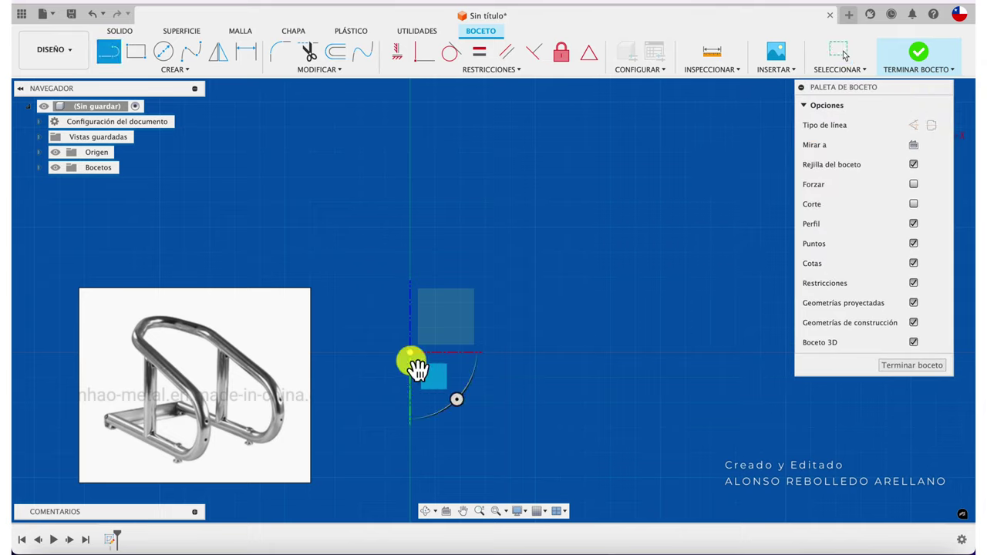
left_click(411, 356)
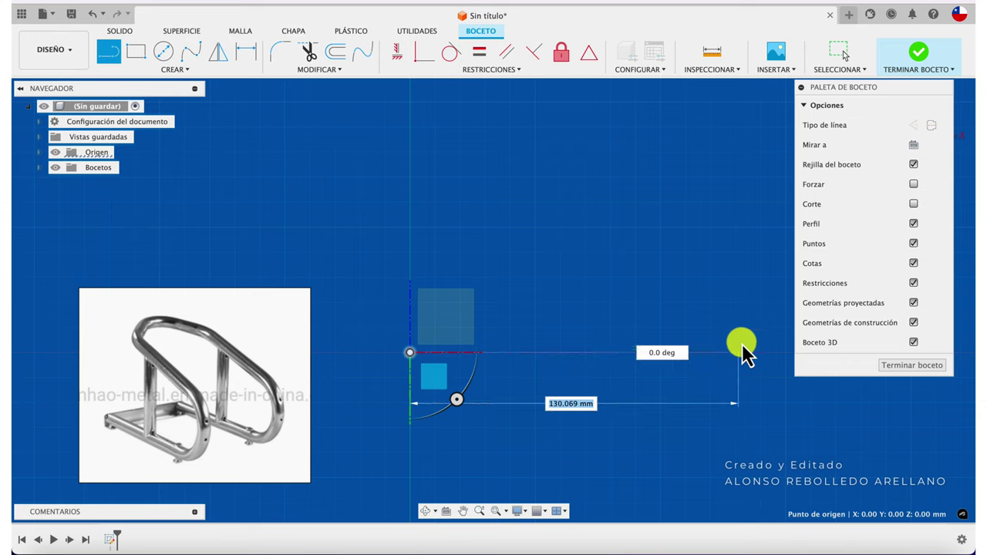
left_click(750, 353)
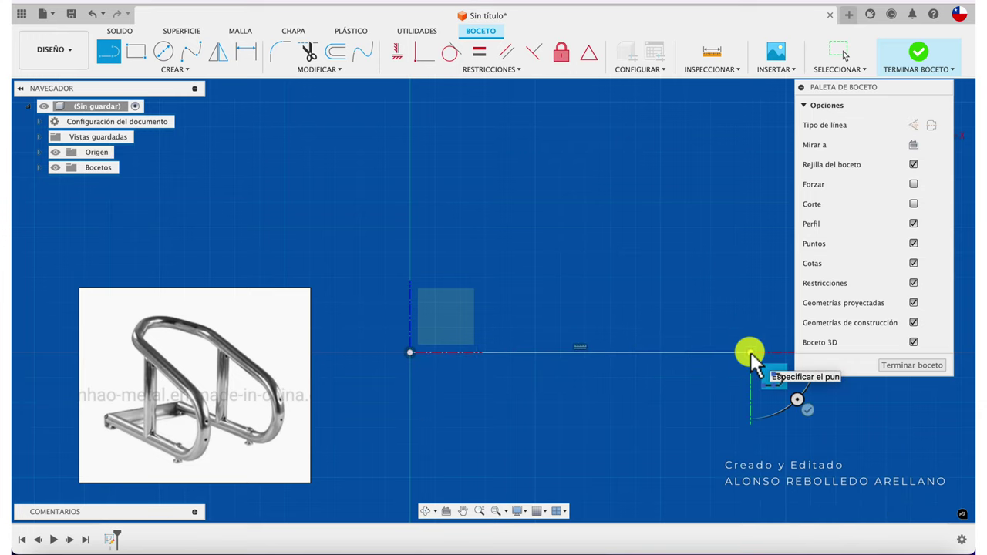
key("Escape")
key("d")
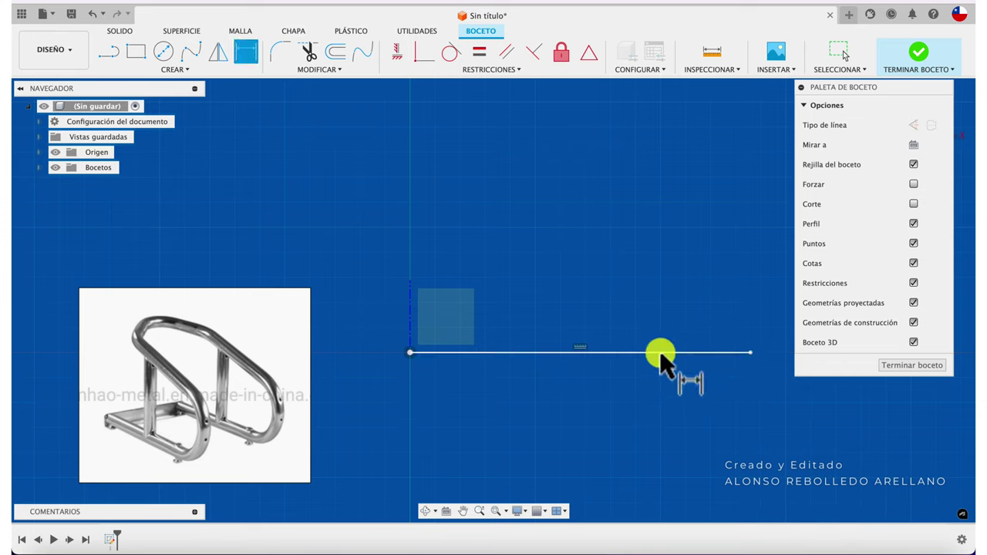
left_click(659, 352)
left_click(619, 428)
type("300")
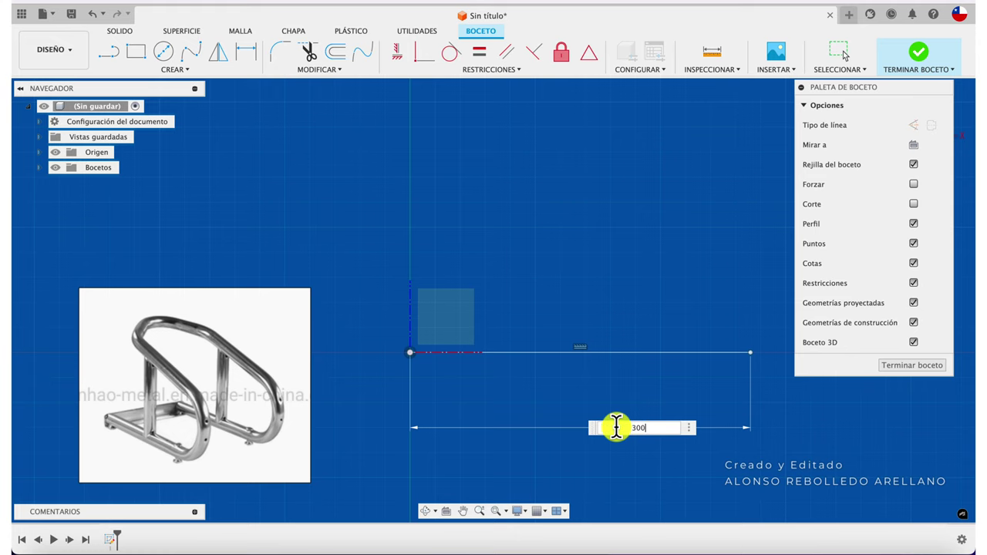
key("Return")
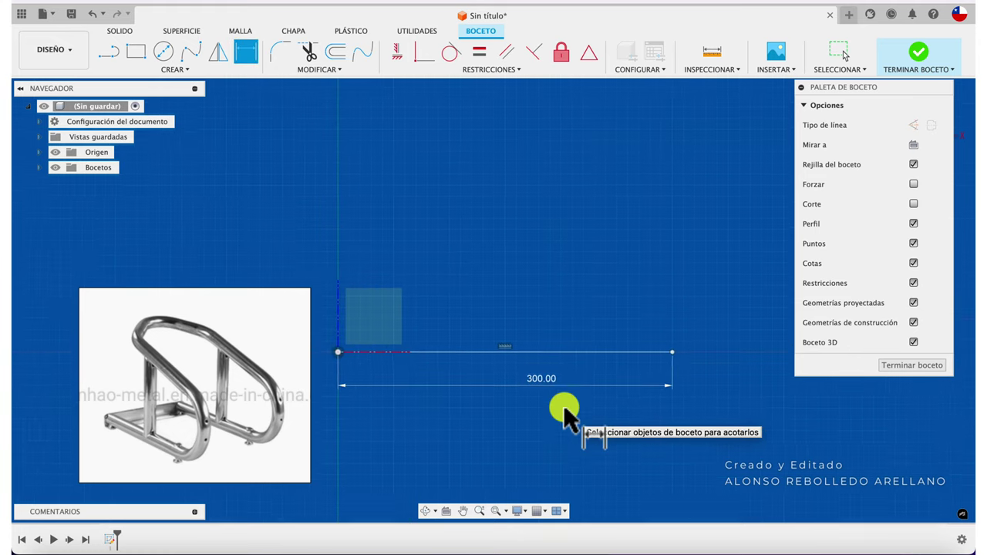
Step: Draw a sloped line above the base line and dimension its length to 200 mm
left_click(110, 53)
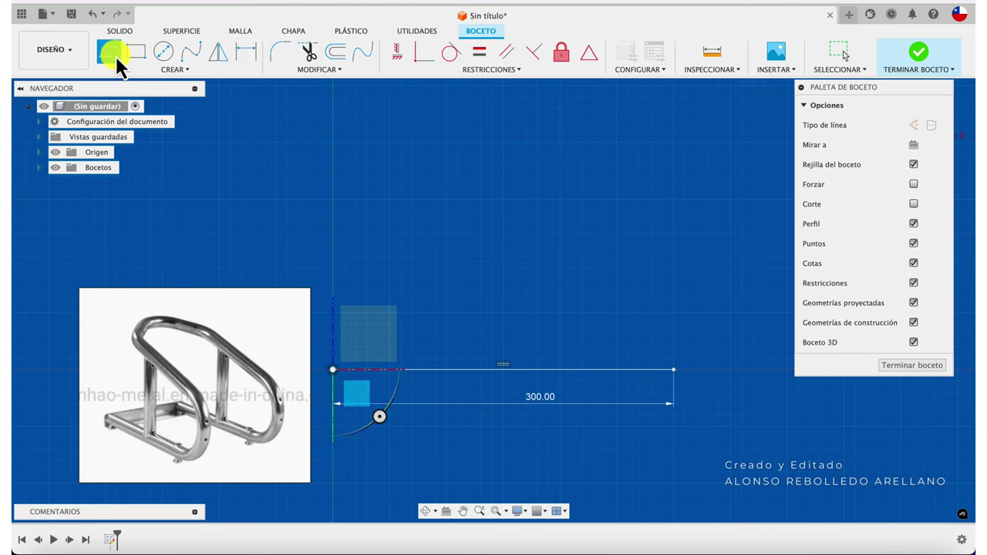
left_click(420, 171)
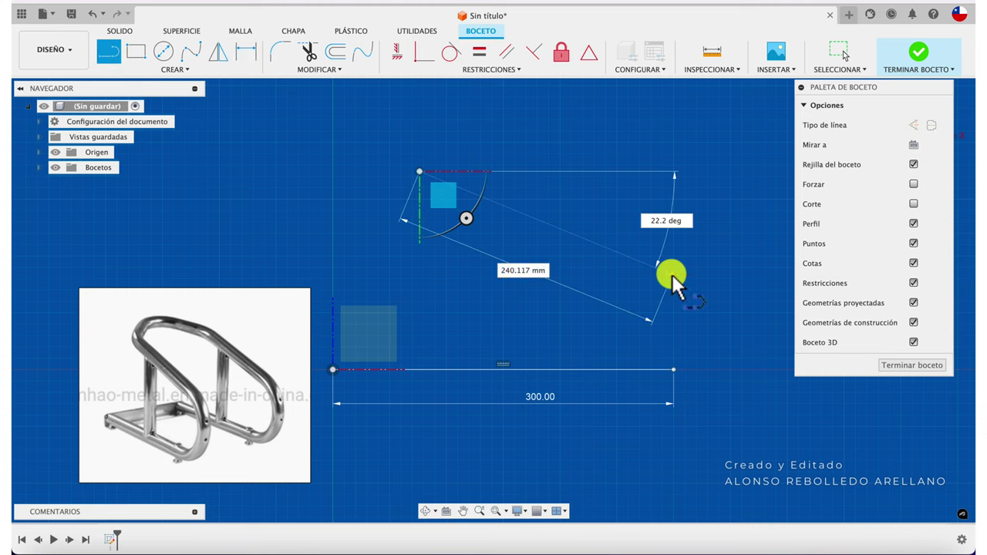
left_click(671, 274)
key("Escape")
key("d")
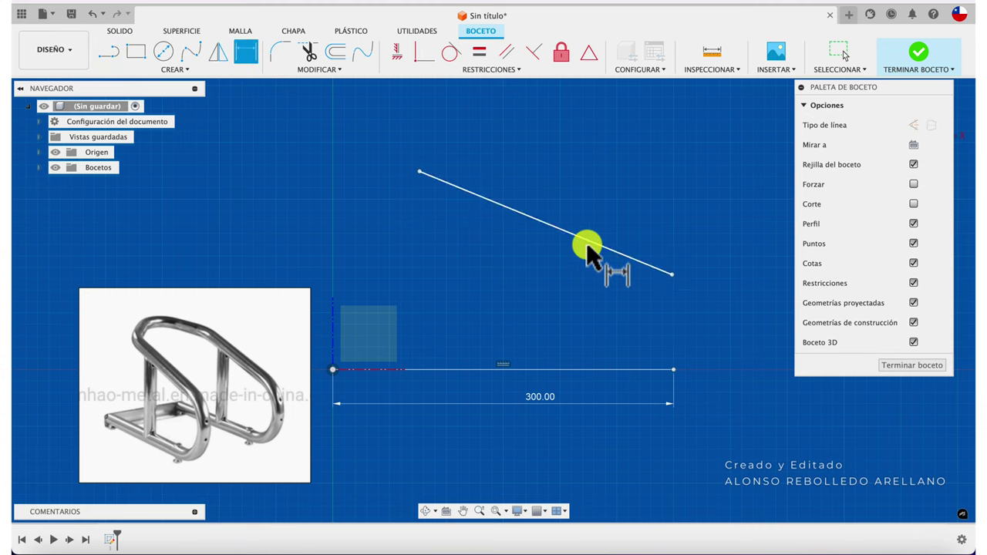
left_click(592, 242)
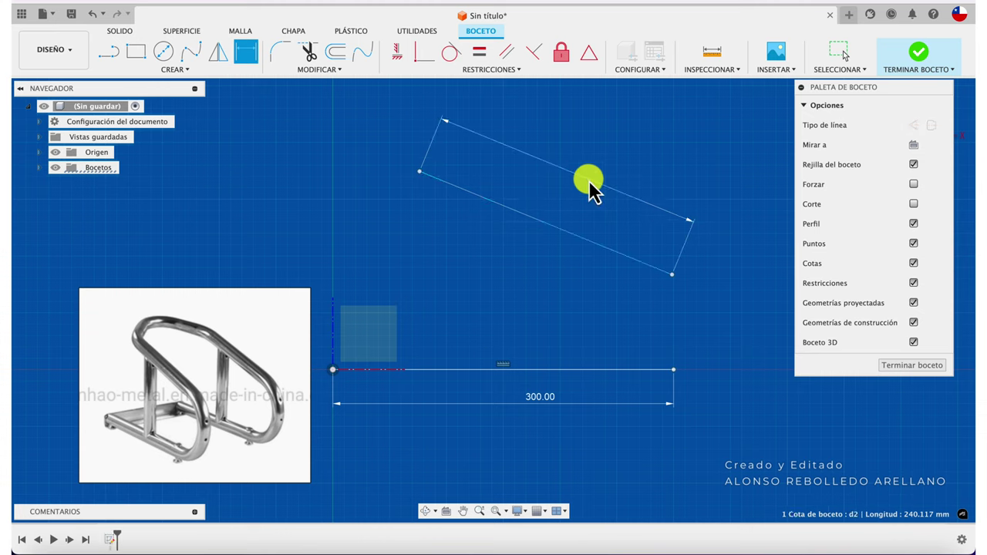
left_click(588, 179)
type("200")
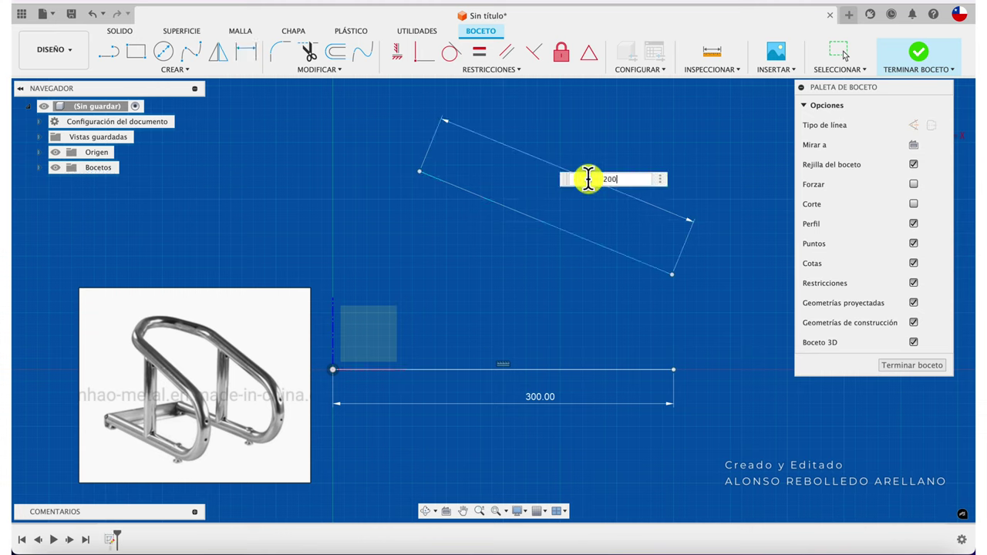
key("Return")
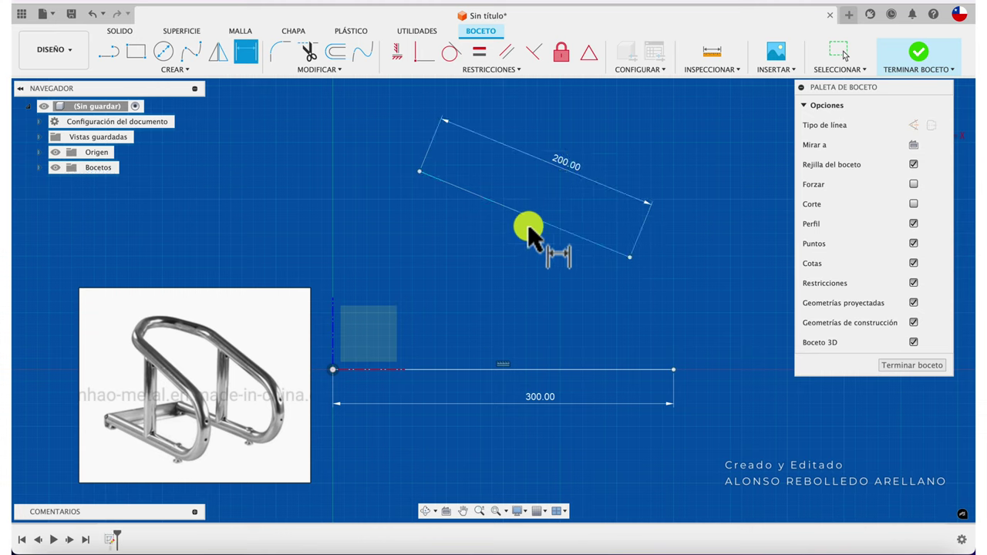
Step: Constrain the sloped line at 20° to the 300 mm base line
left_click(531, 221)
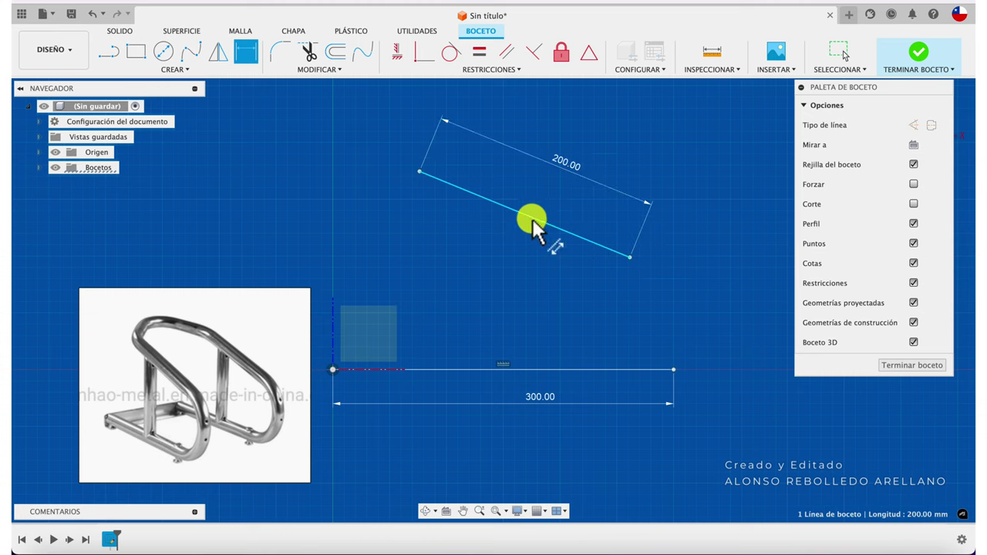
left_click(486, 370)
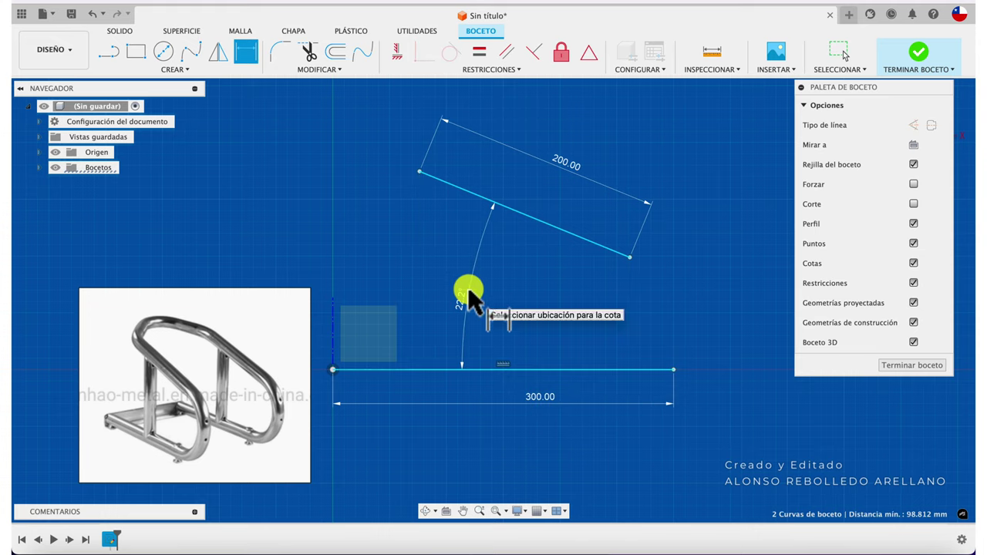
left_click(454, 284)
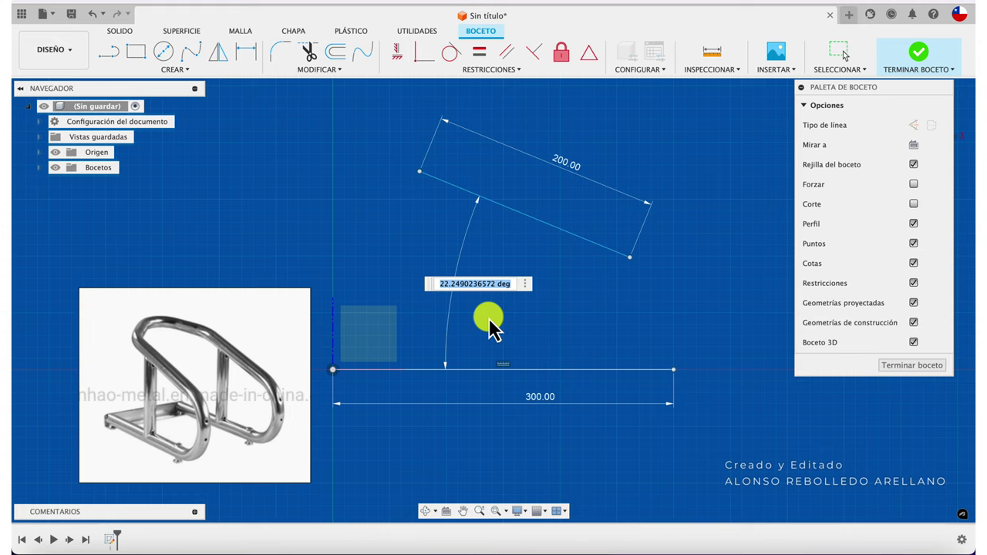
type("20")
key("Return")
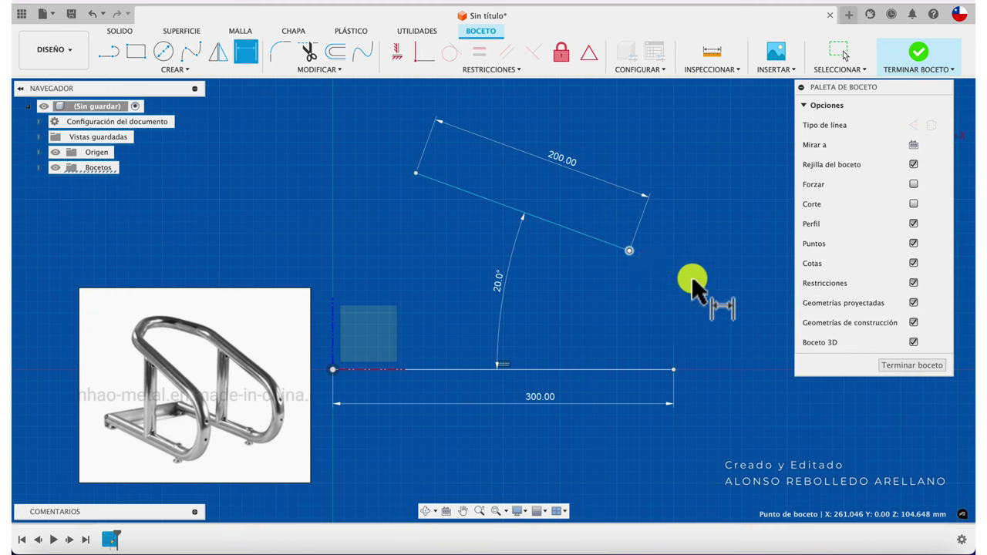
key("Escape")
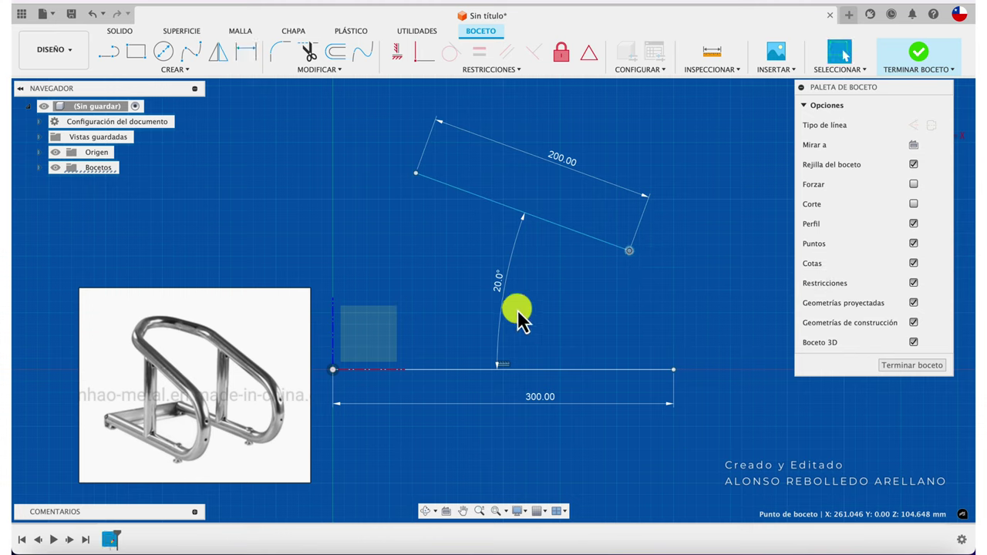
Step: Dimension the sloped line's lower end 120 mm vertically above the base line's right end
mouse_move(631, 253)
left_mouse_down()
mouse_move(680, 268)
mouse_move(694, 285)
mouse_move(677, 293)
mouse_move(666, 265)
mouse_move(678, 276)
mouse_move(679, 377)
mouse_move(669, 302)
mouse_move(676, 244)
mouse_move(673, 255)
left_mouse_up()
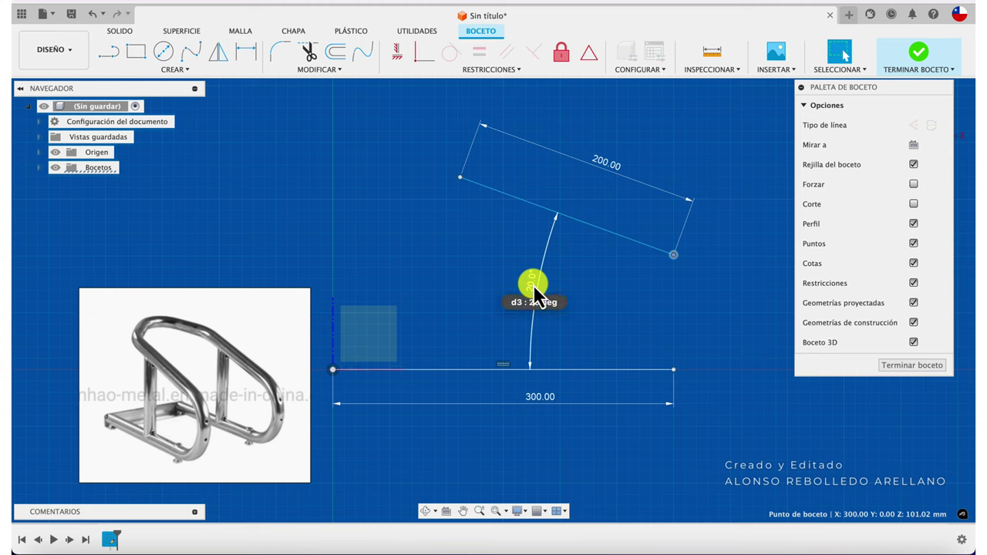
key("d")
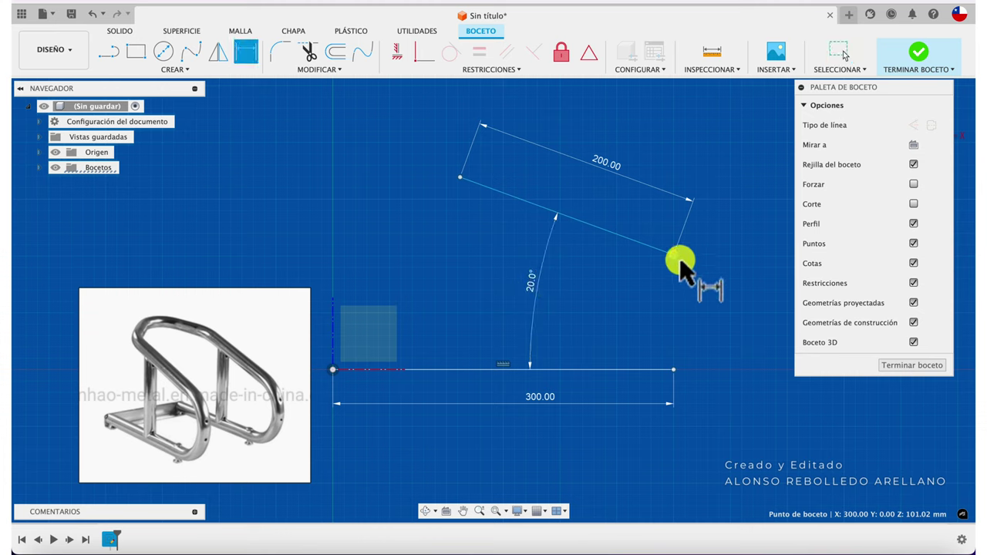
left_click(674, 369)
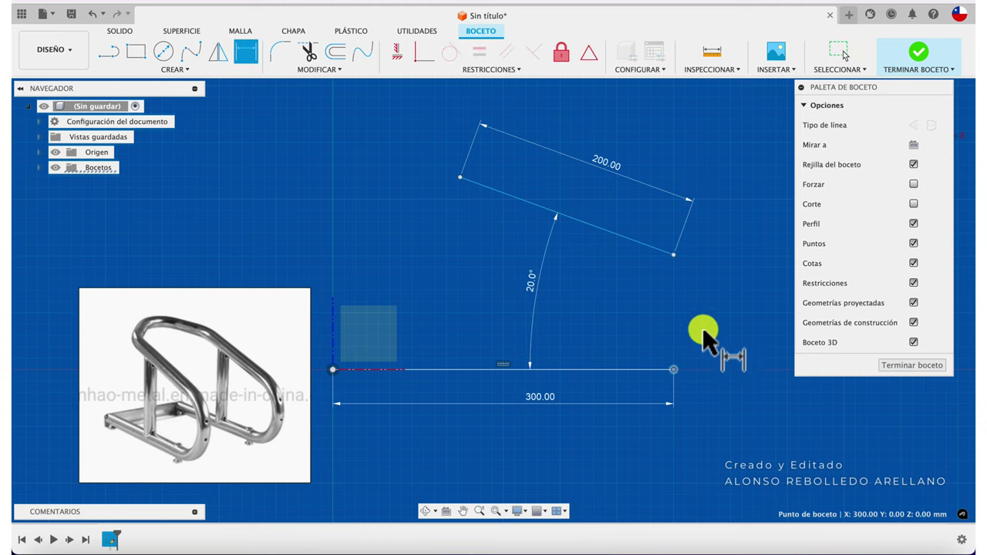
left_click(674, 254)
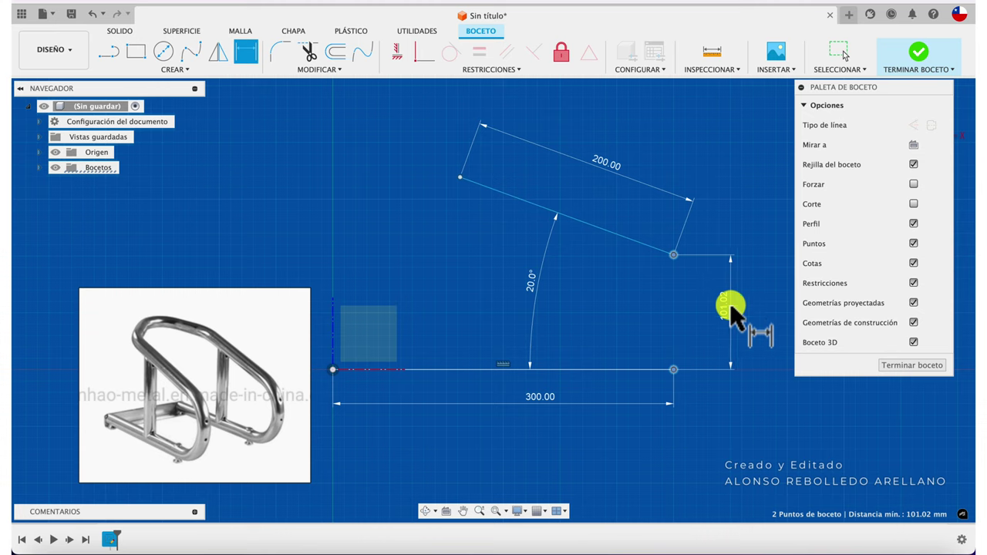
left_click(729, 303)
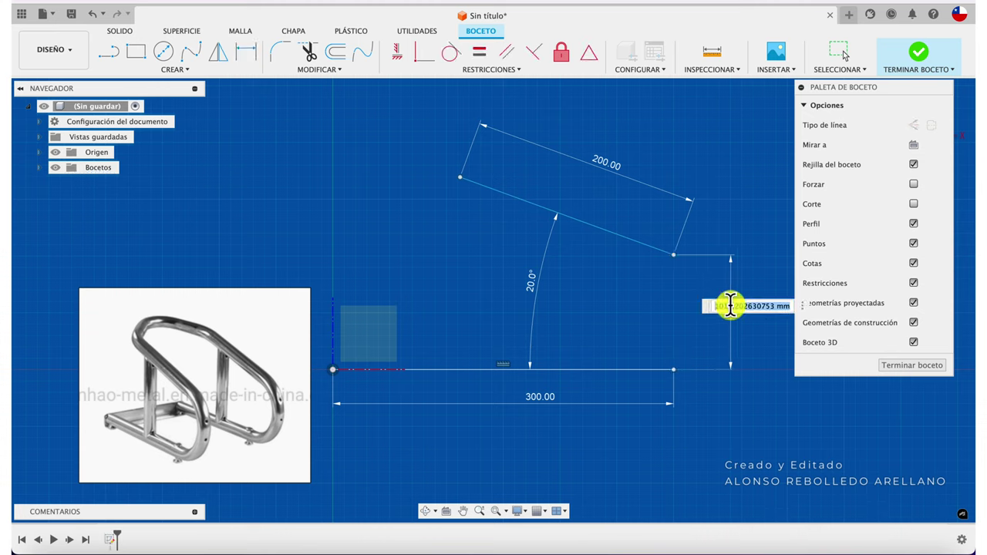
type("120")
key("Return")
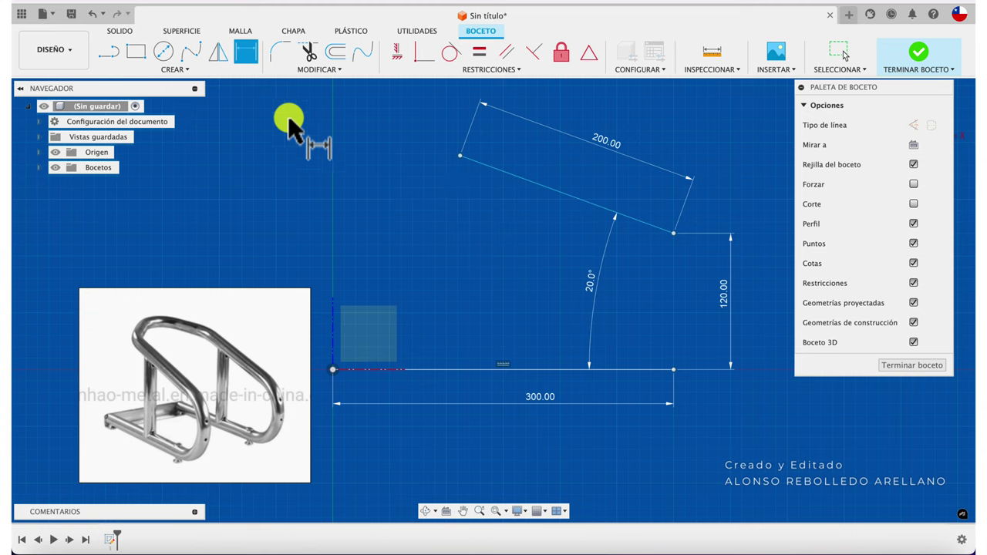
Step: Add a 2-tangent circle touching the 200 mm sloped line and the 300 mm base line
left_click(165, 54)
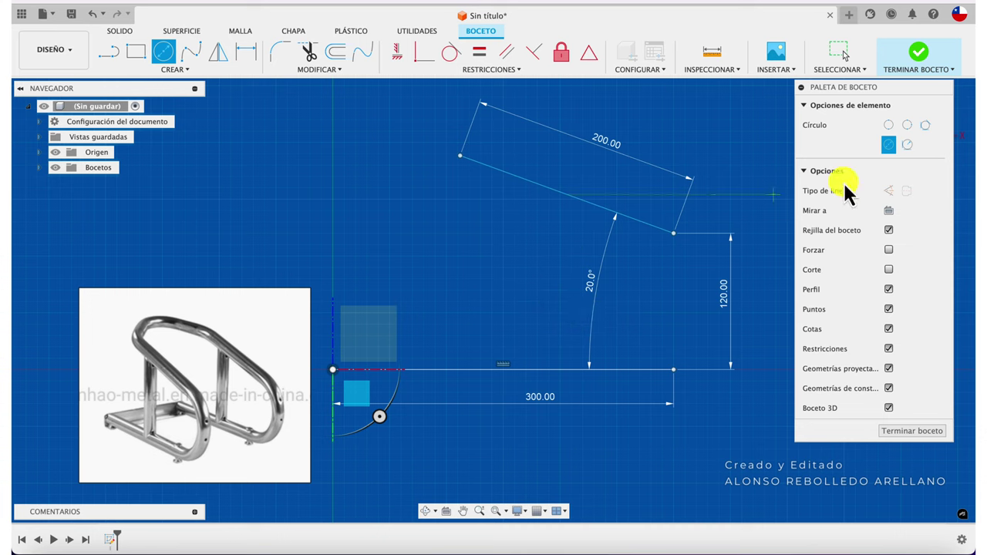
left_click(907, 145)
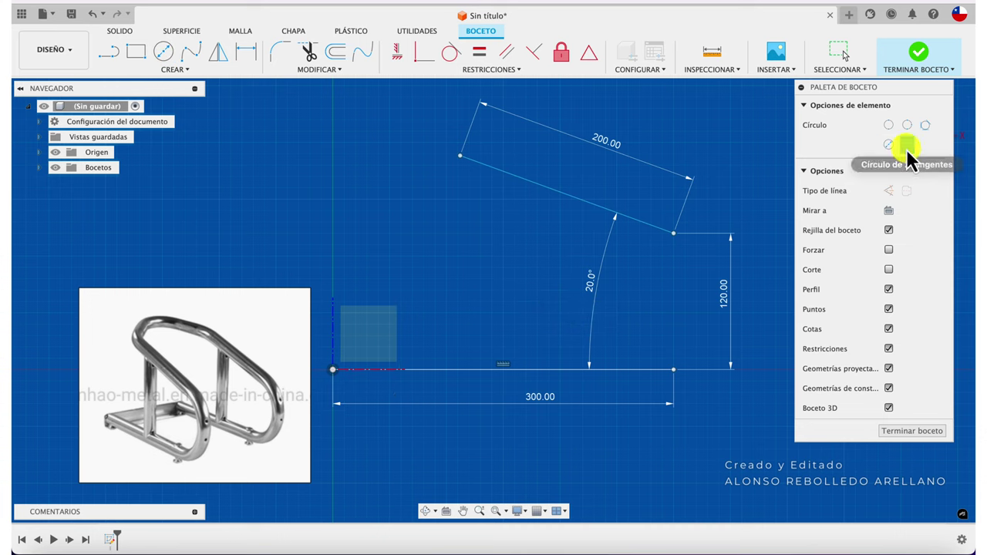
left_click(567, 199)
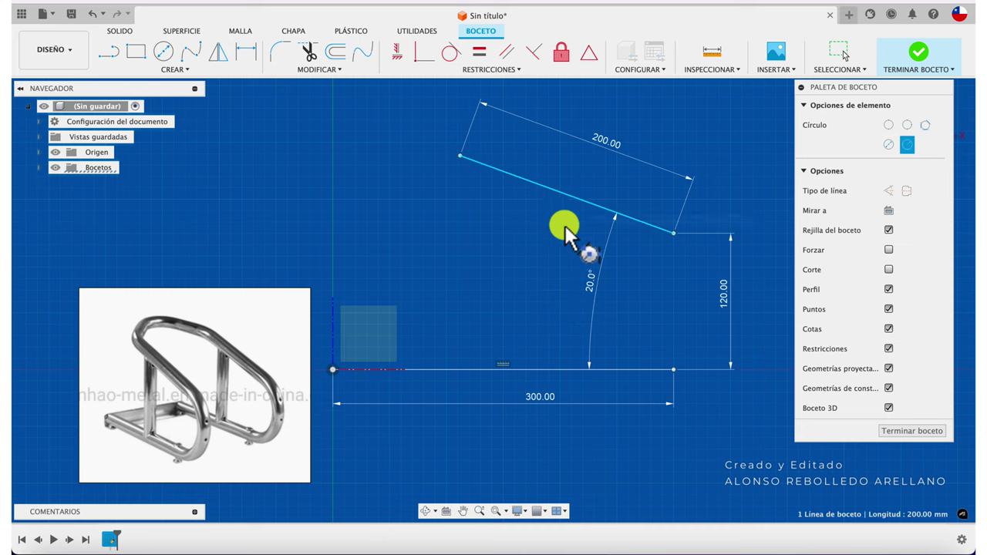
left_click(563, 371)
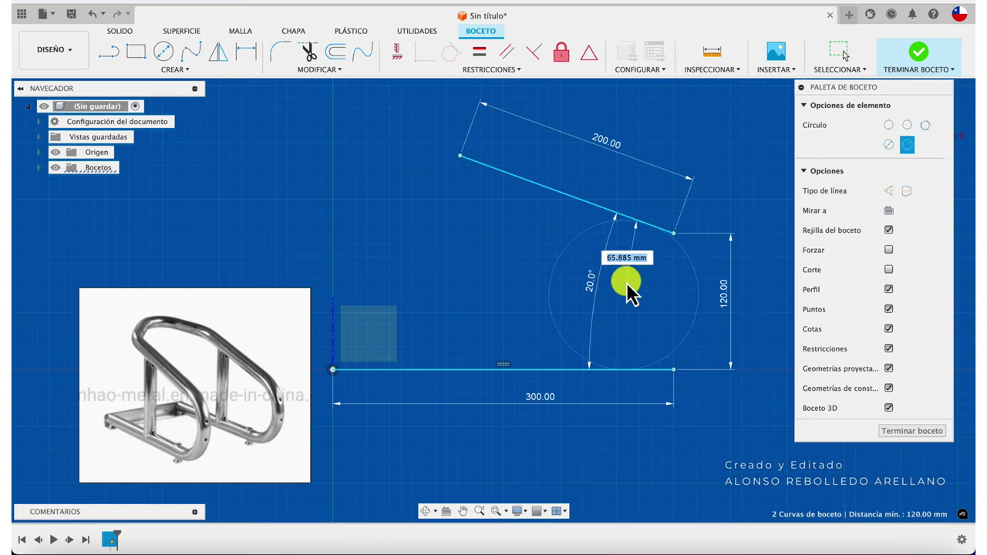
left_click(627, 283)
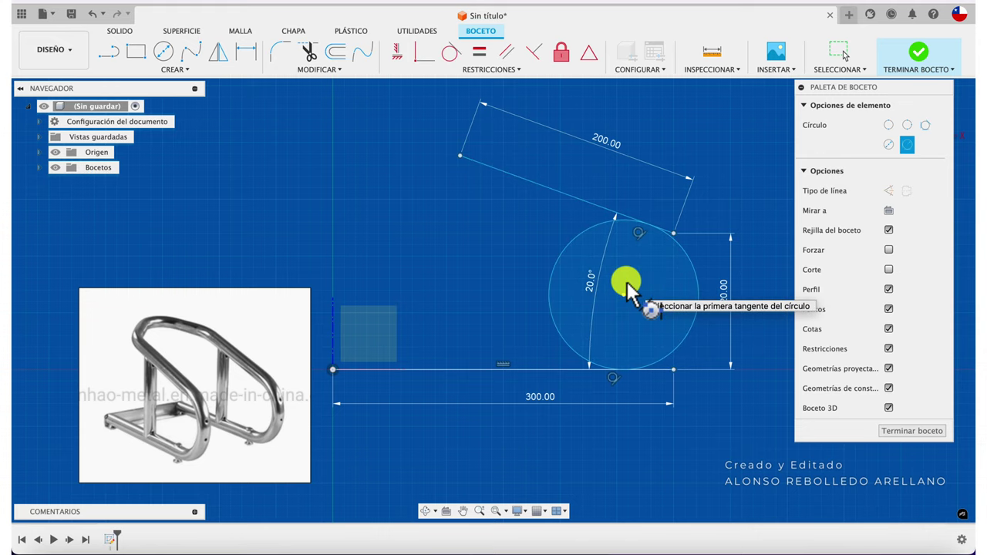
Step: Trim both line overhangs and the circle's lower-left arc, then finish the sketch
key("t")
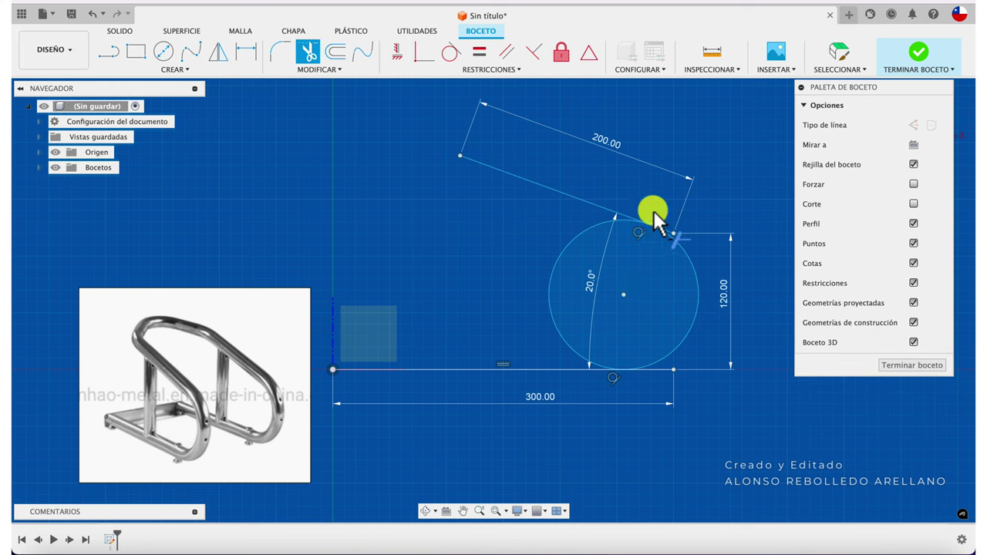
left_click(664, 226)
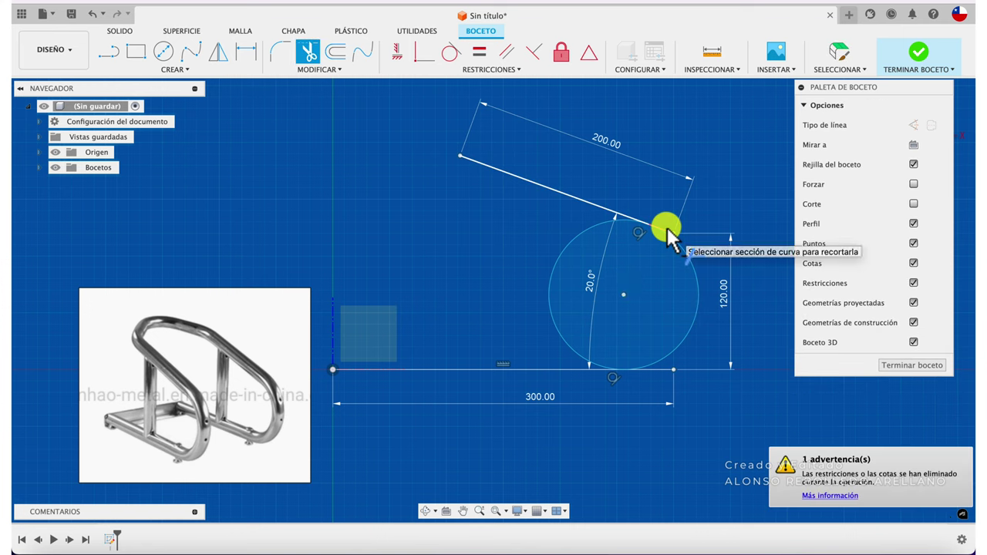
left_click(663, 372)
left_click(564, 338)
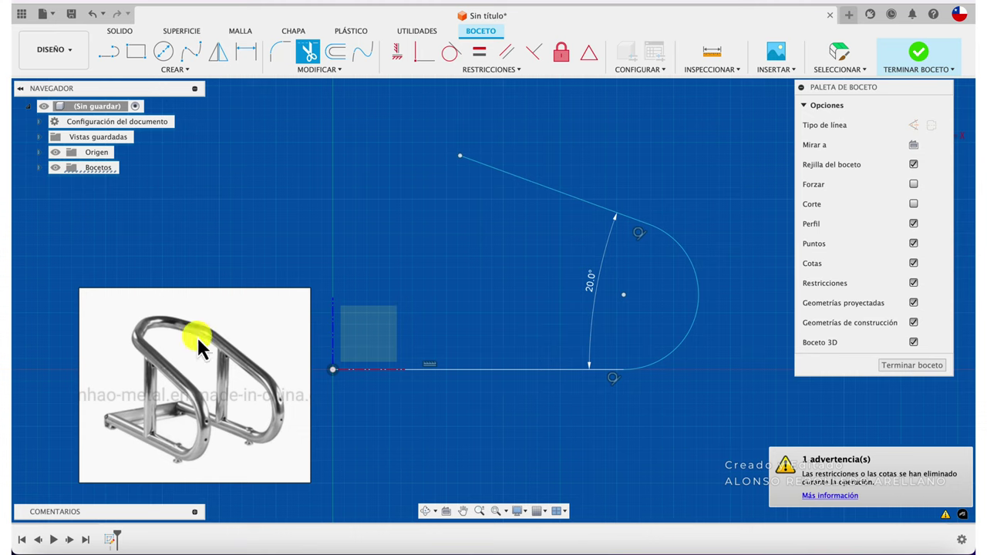
left_click(909, 67)
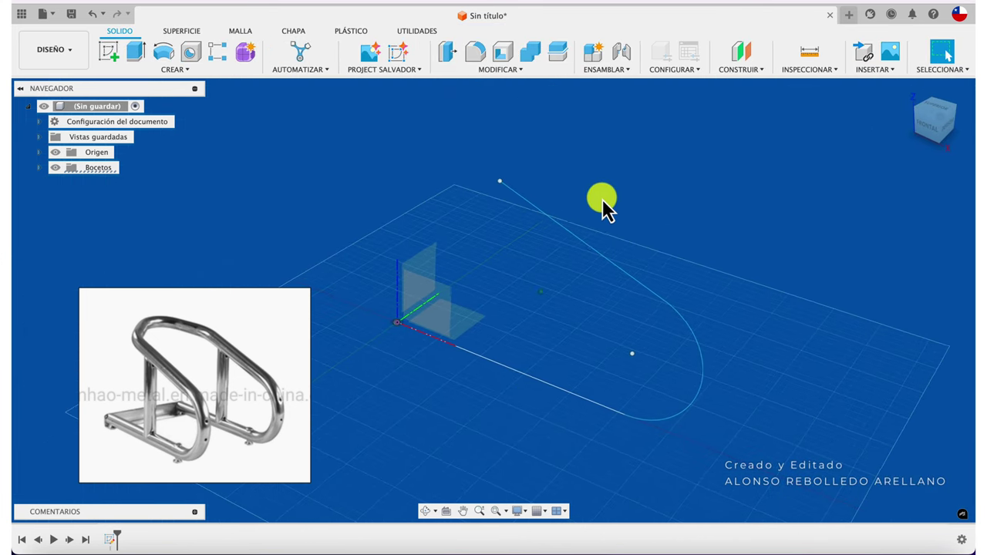
Step: Create an offset construction plane 200 mm from the XZ origin plane
middle_click_drag(532, 254, 573, 207, "shift")
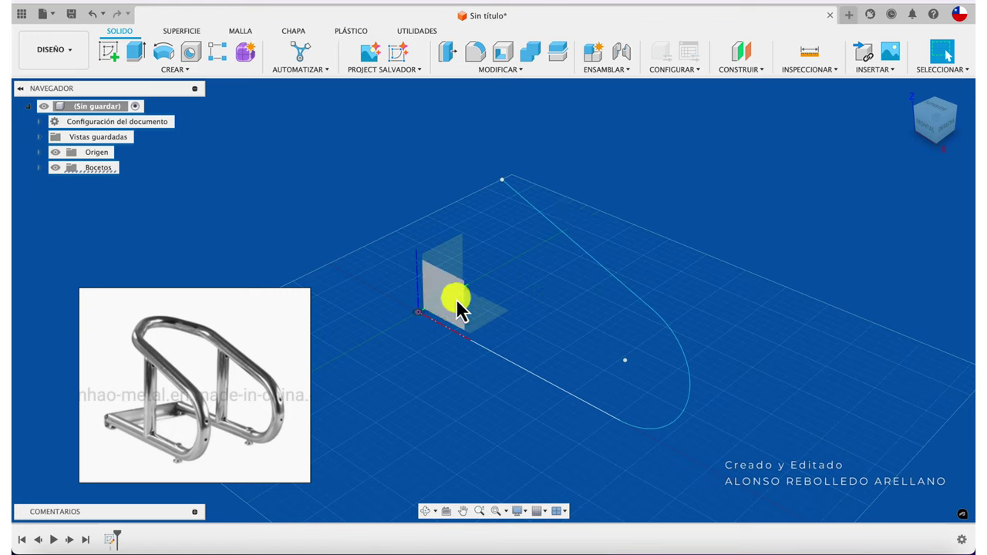
left_click(742, 53)
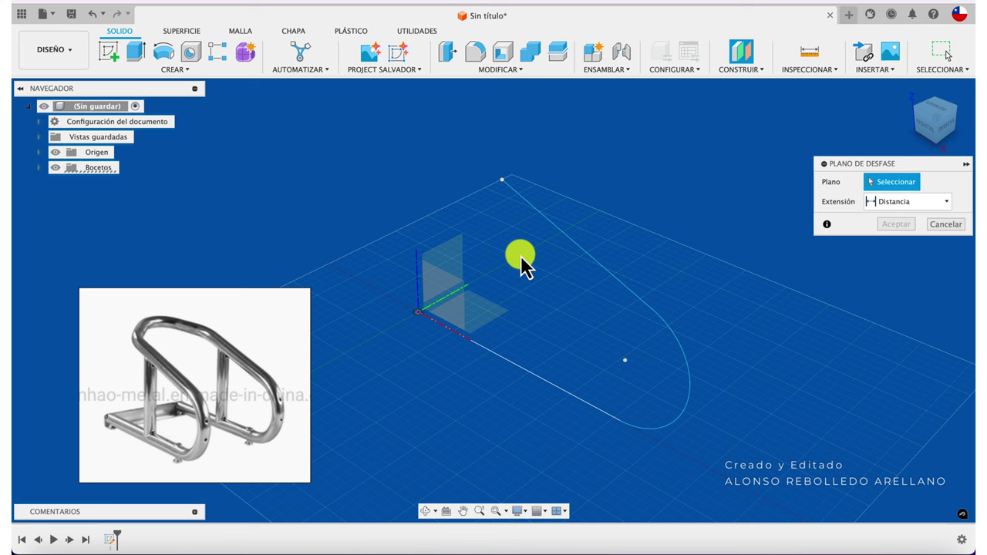
left_click(455, 293)
left_click_drag(444, 309, 600, 249)
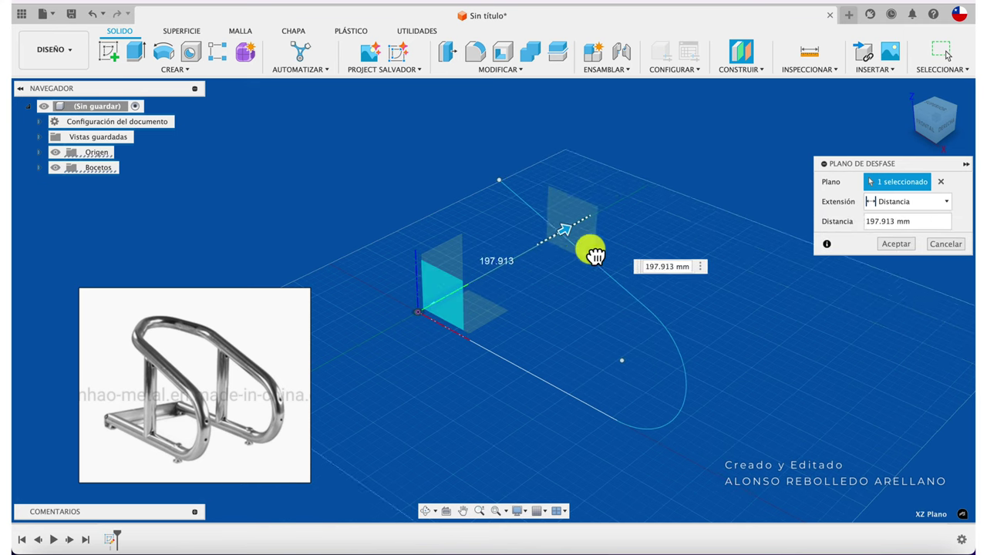
middle_click_drag(599, 255, 657, 243, "shift")
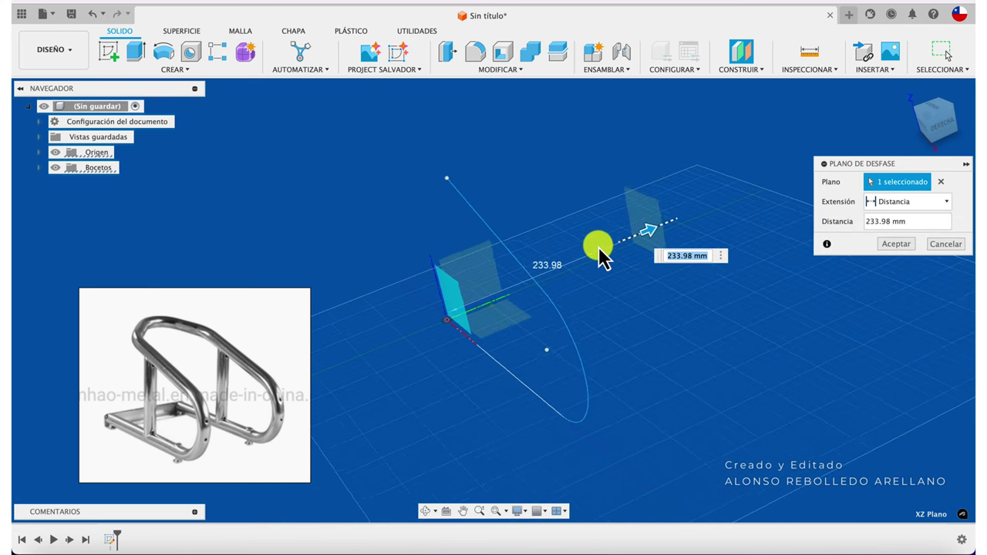
left_click_drag(656, 243, 644, 241)
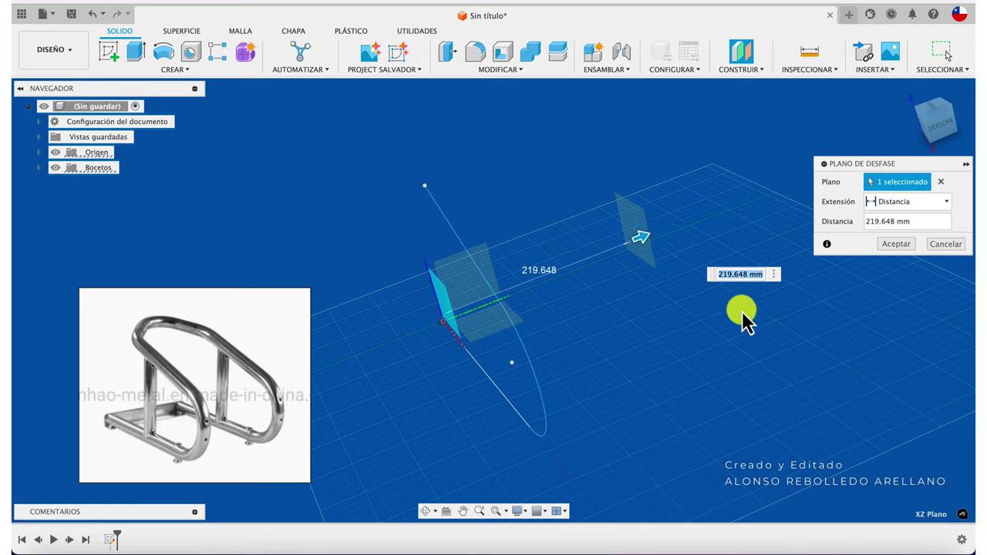
type("200")
left_click(893, 245)
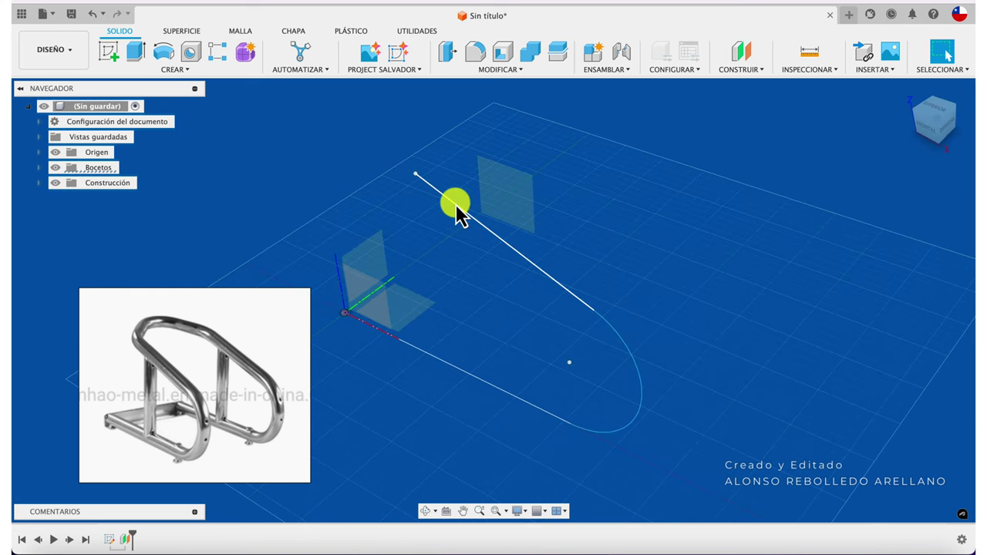
Step: On the 200 mm offset plane, project the slanted line, arc and horizontal line, then finish the sketch
left_click(109, 54)
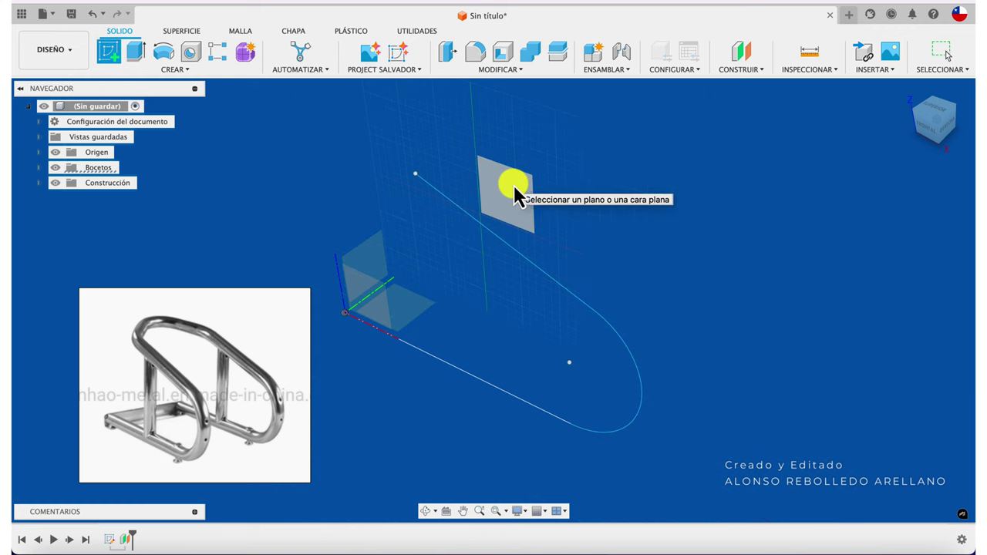
left_click(513, 194)
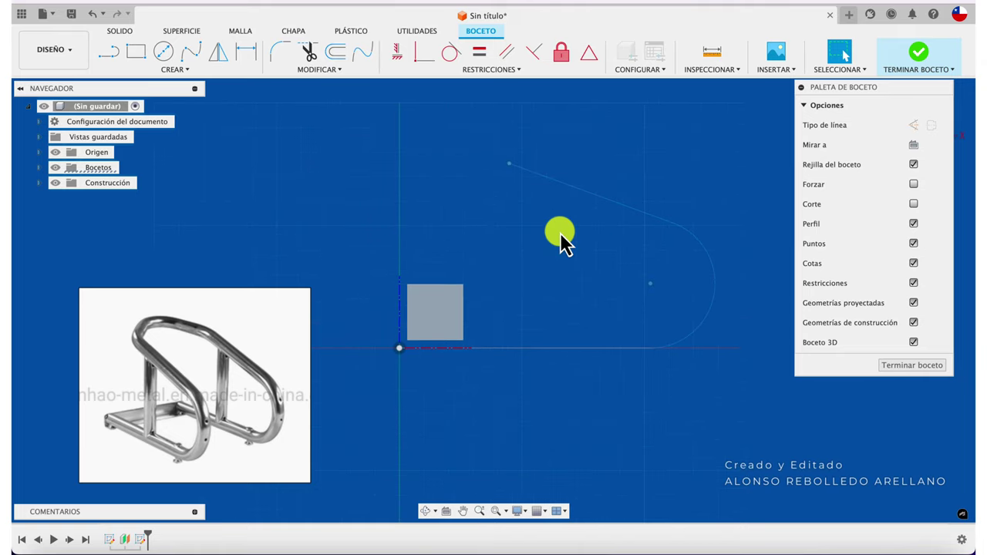
key("p")
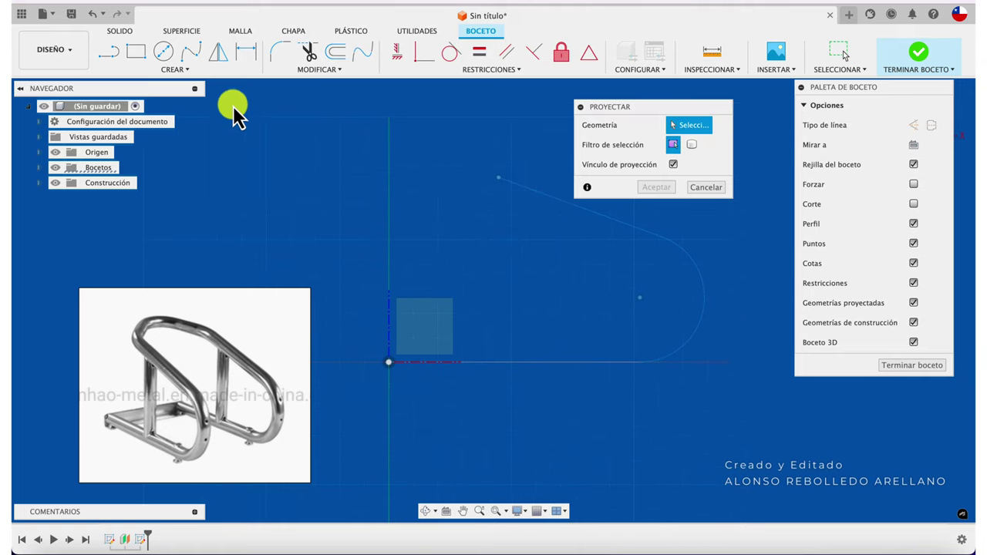
left_click(186, 73)
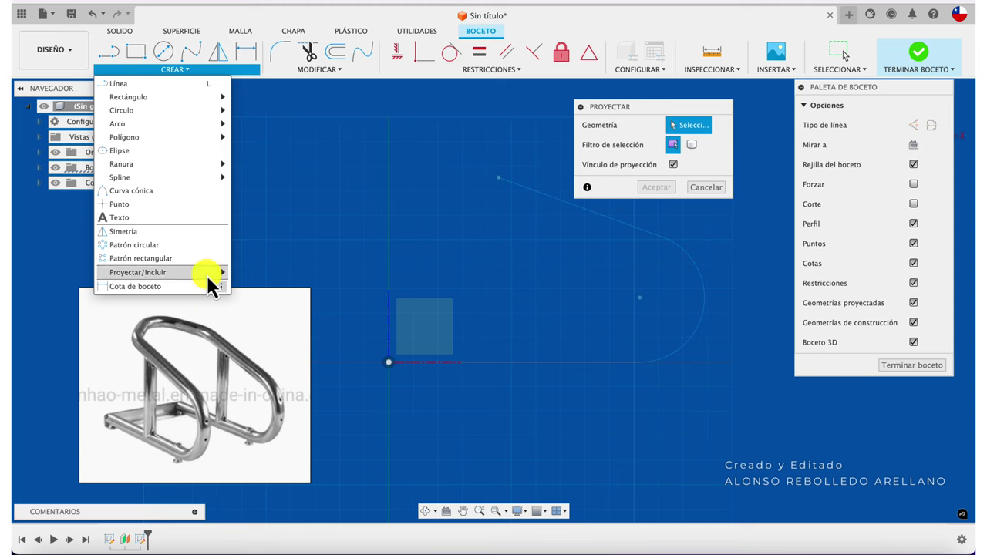
mouse_move(138, 272)
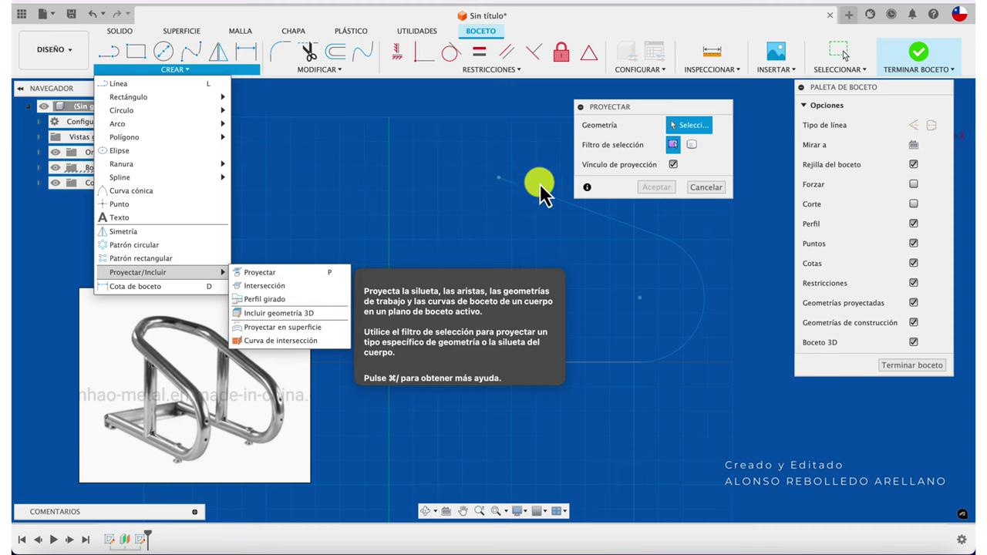
left_click(540, 191)
left_click(650, 262)
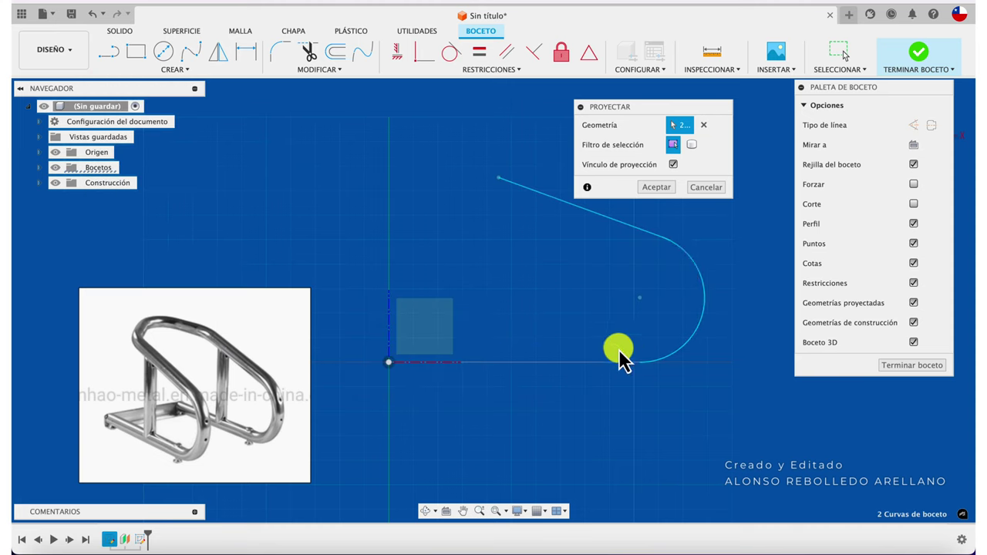
left_click(615, 369)
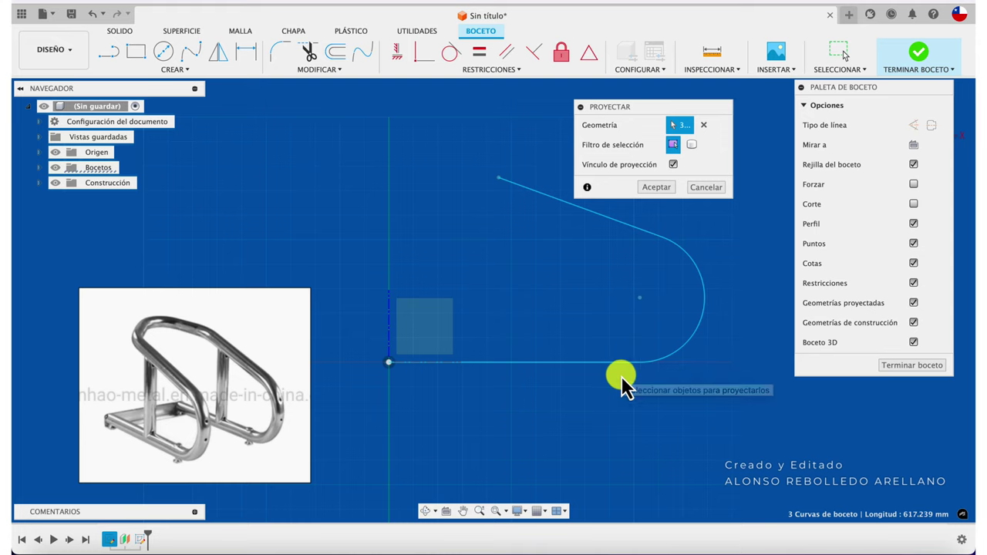
left_click(657, 187)
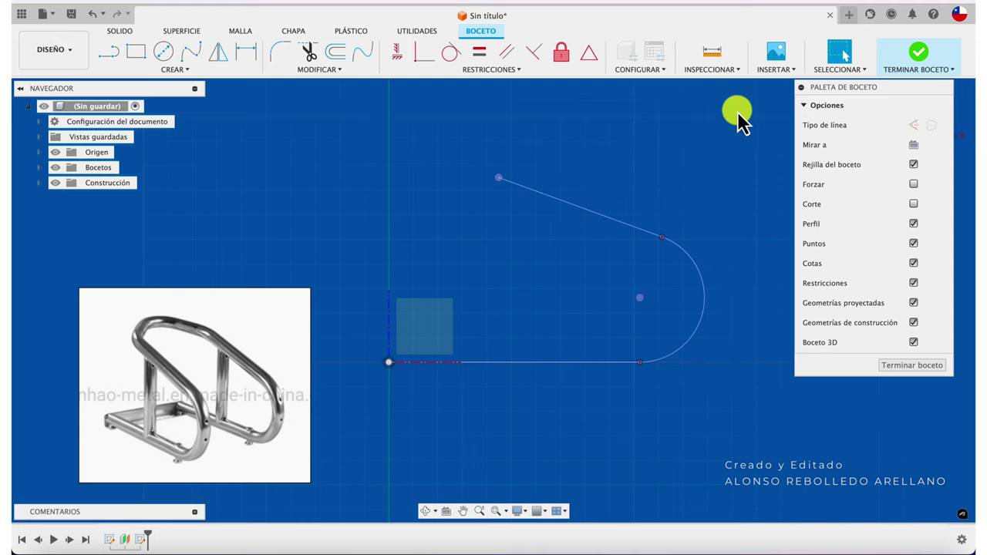
left_click_drag(898, 86, 880, 163)
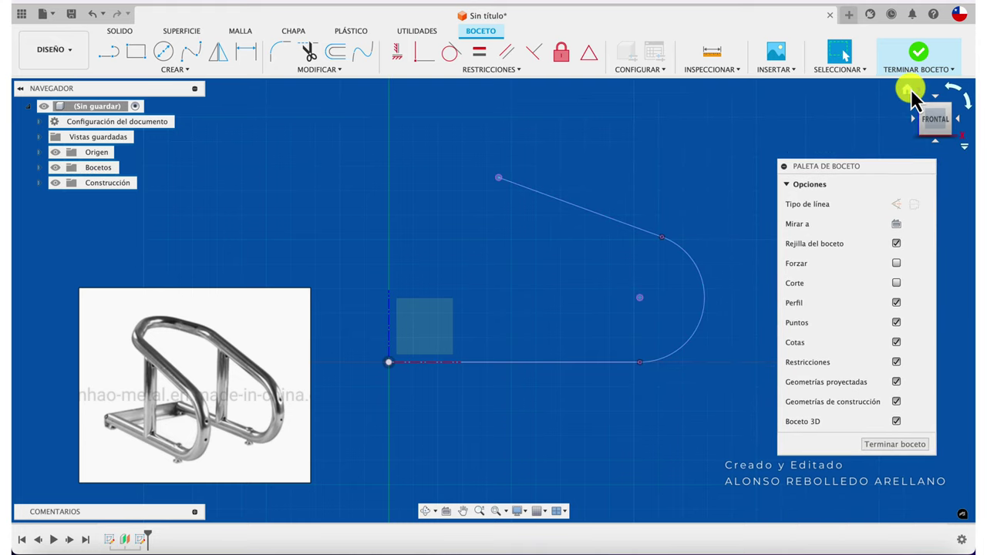
left_click(913, 99)
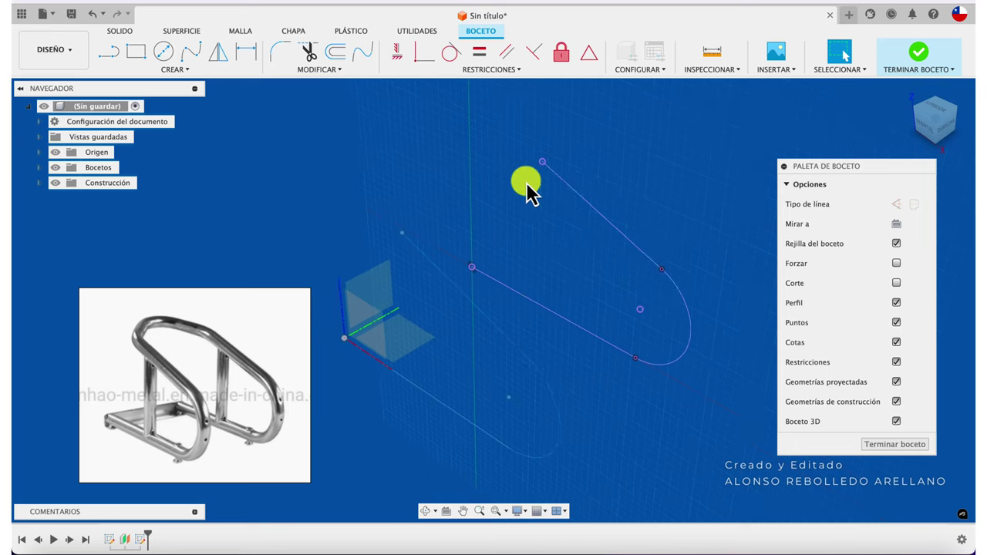
left_click(919, 54)
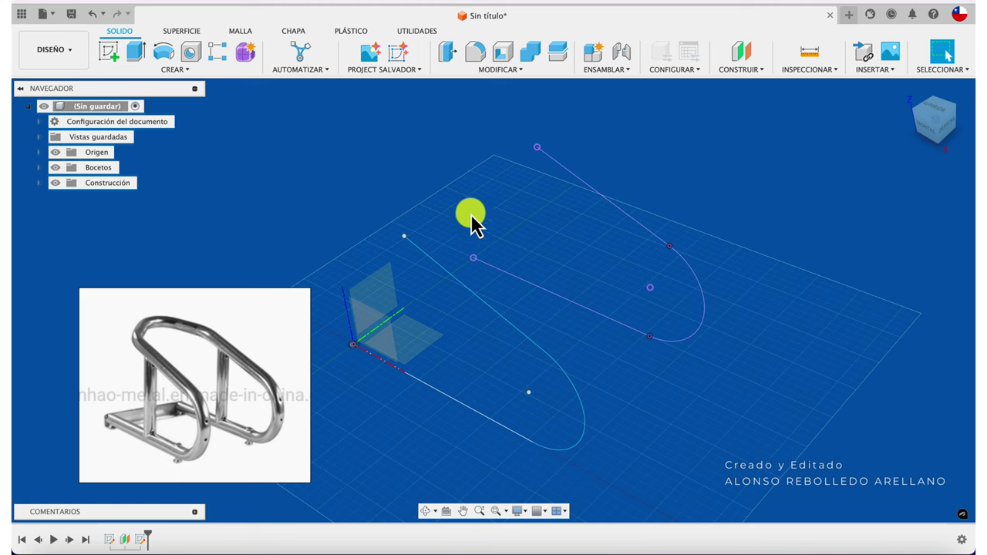
Step: Create a plane through three points: both hairpins' upper endpoints and the far arc's start point
left_click(750, 69)
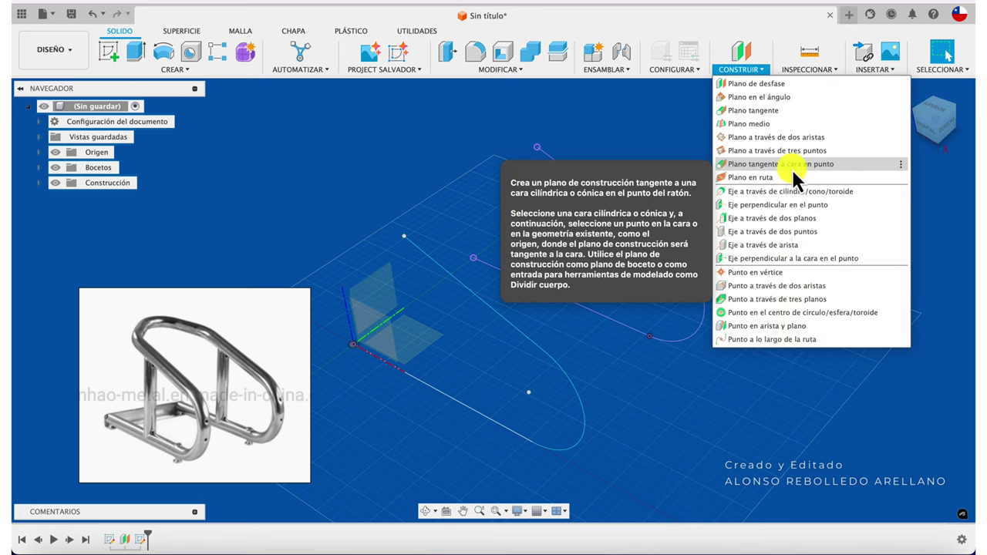
mouse_move(777, 150)
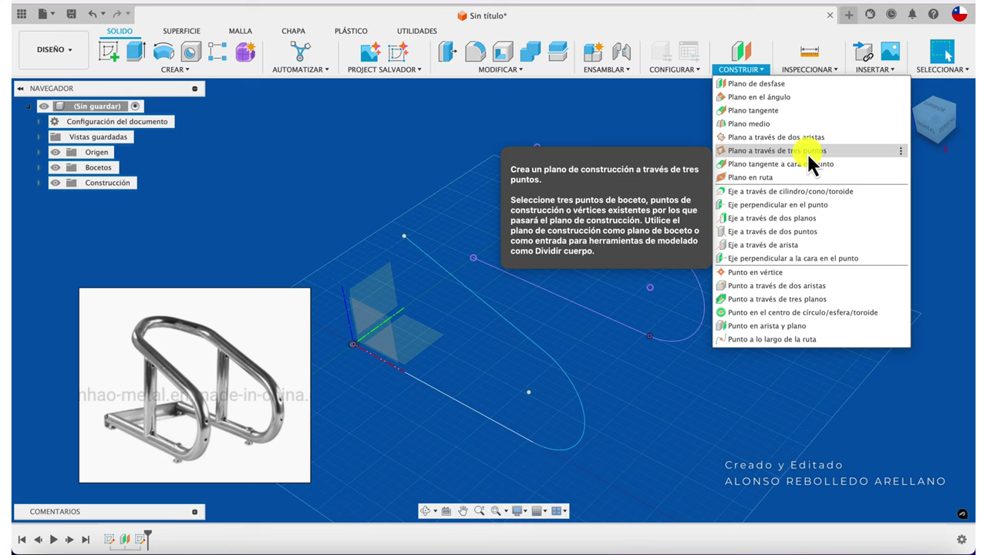
left_click(807, 154)
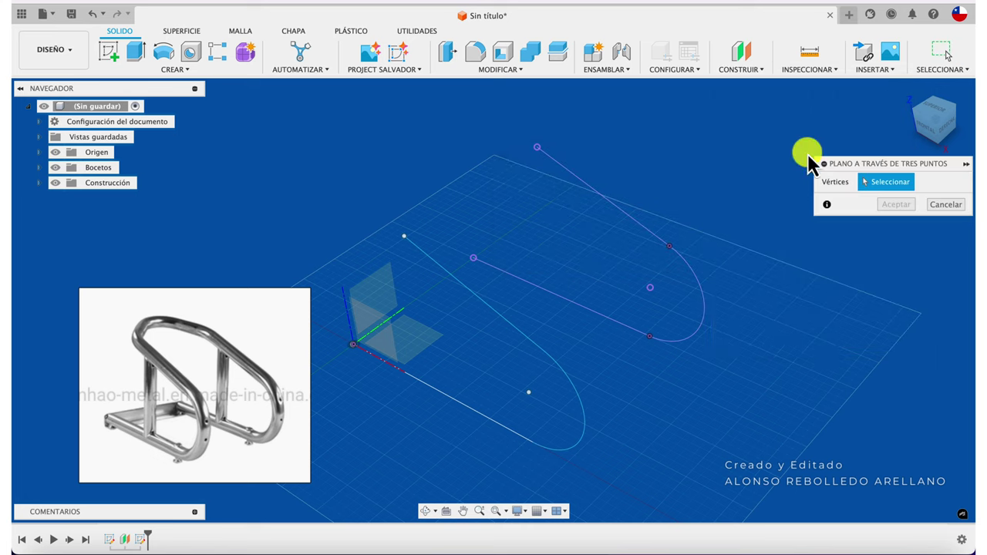
left_click(536, 148)
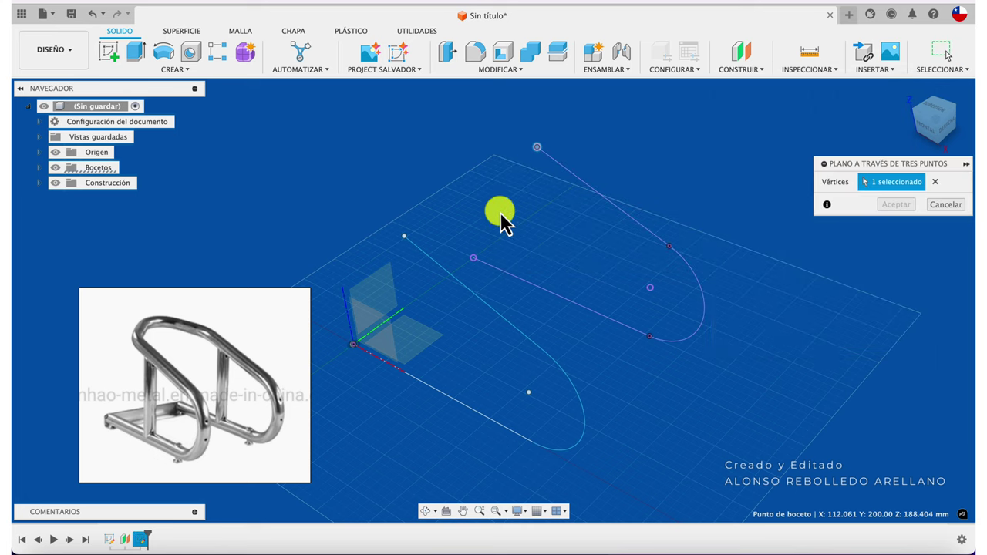
left_click(405, 237)
left_click(670, 247)
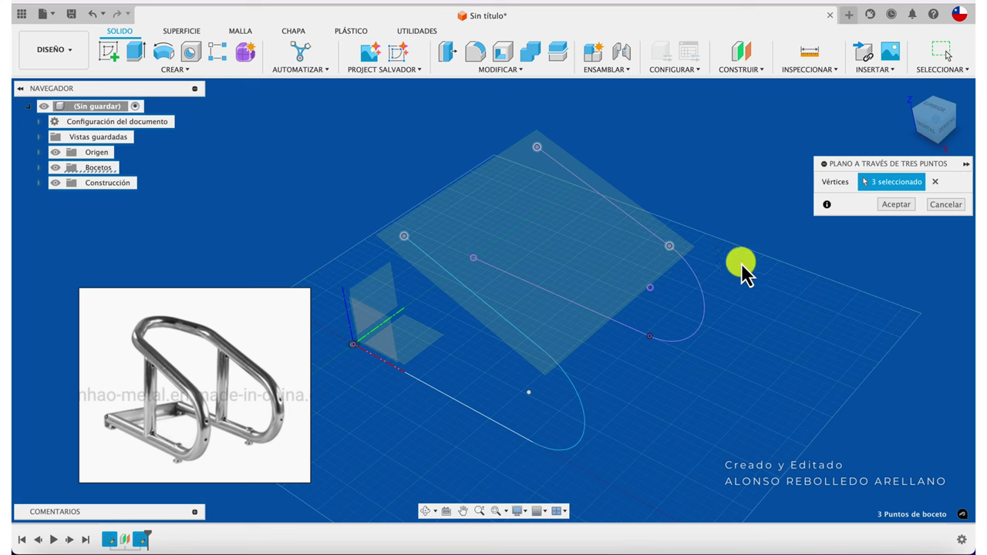
left_click(896, 204)
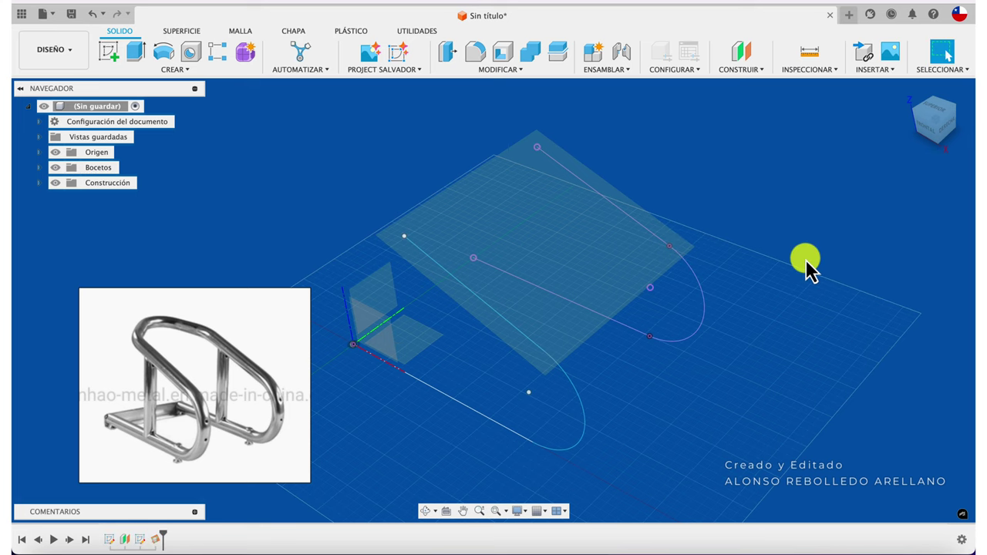
middle_click_drag(807, 266, 741, 274, "shift")
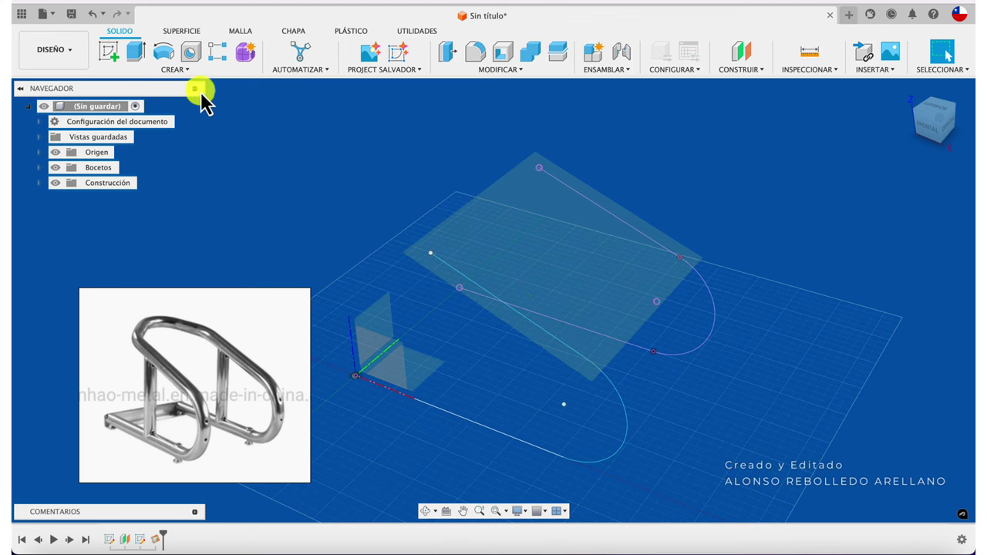
Step: Start a new sketch on the three-point plane and return to the home view
left_click(108, 51)
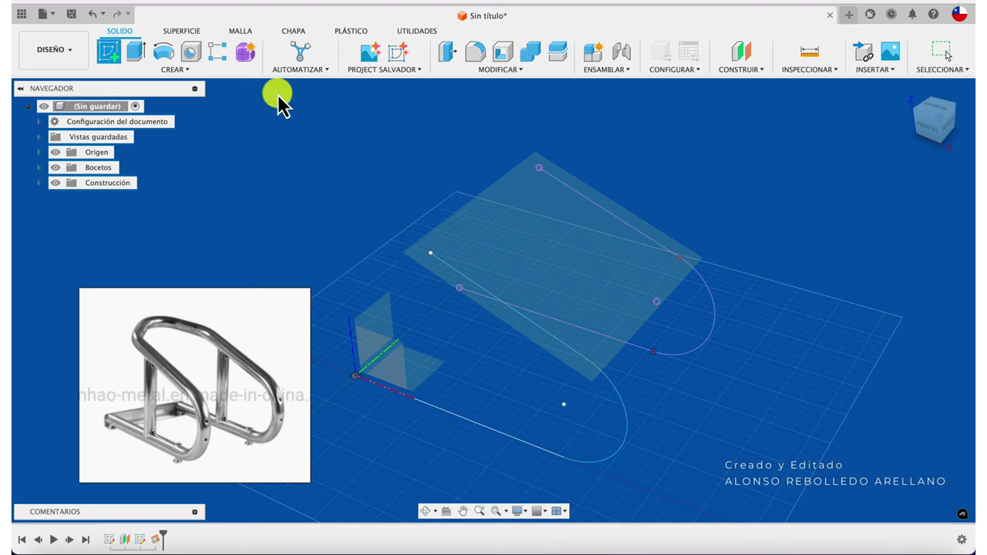
left_click(503, 211)
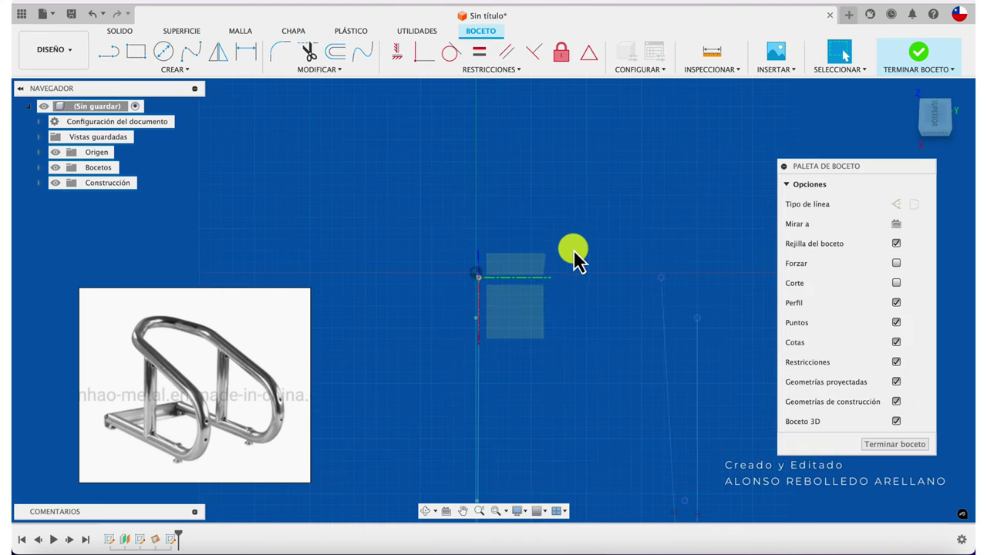
left_click(907, 93)
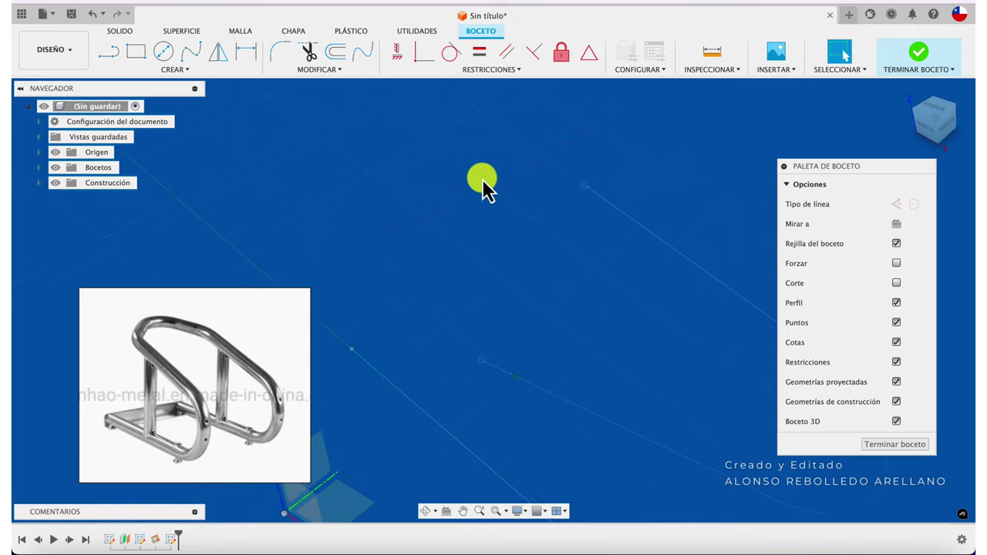
Step: Draw a 200 mm line from the curve's endpoint and convert it to construction geometry
key("l")
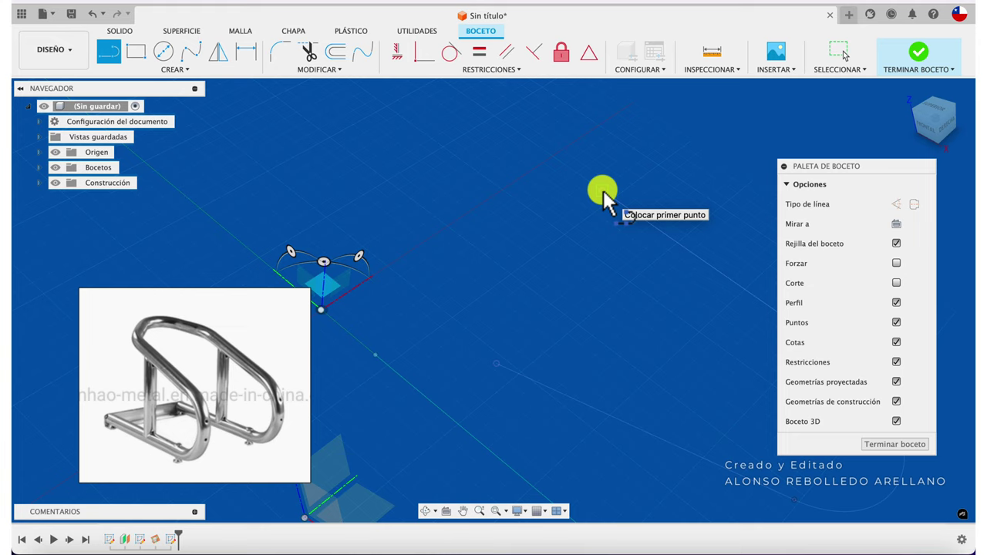
key("Escape")
key("l")
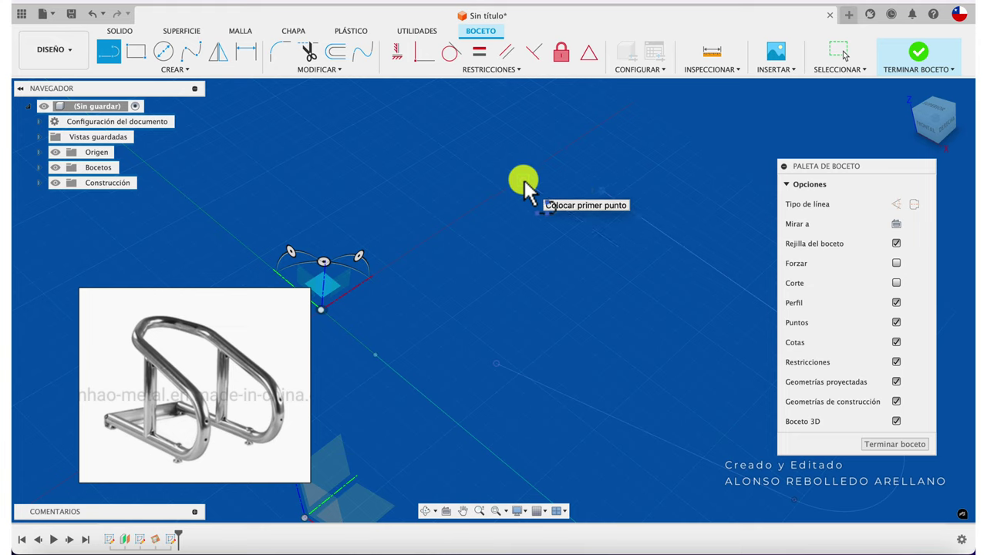
left_click(601, 190)
left_click_drag(601, 190, 377, 362)
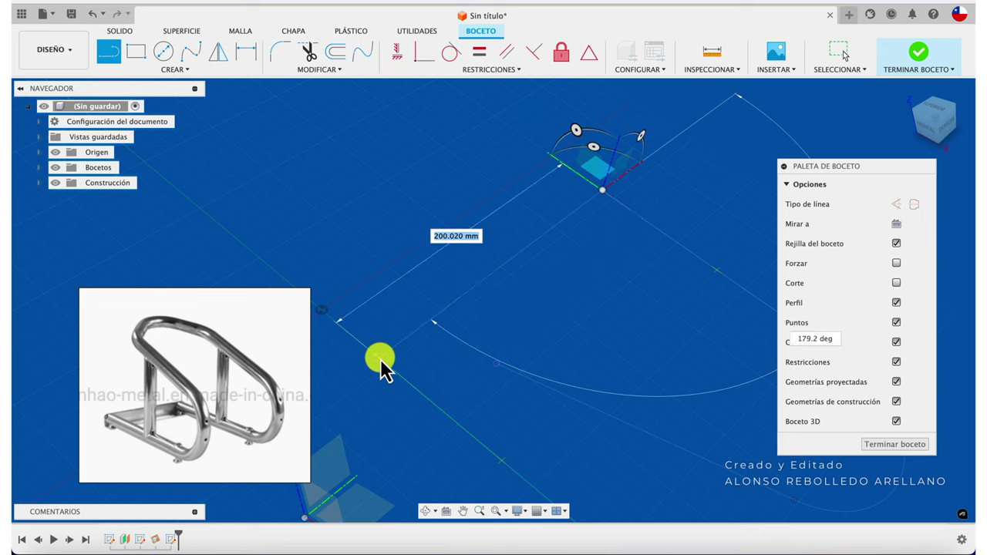
left_click_drag(378, 362, 432, 362)
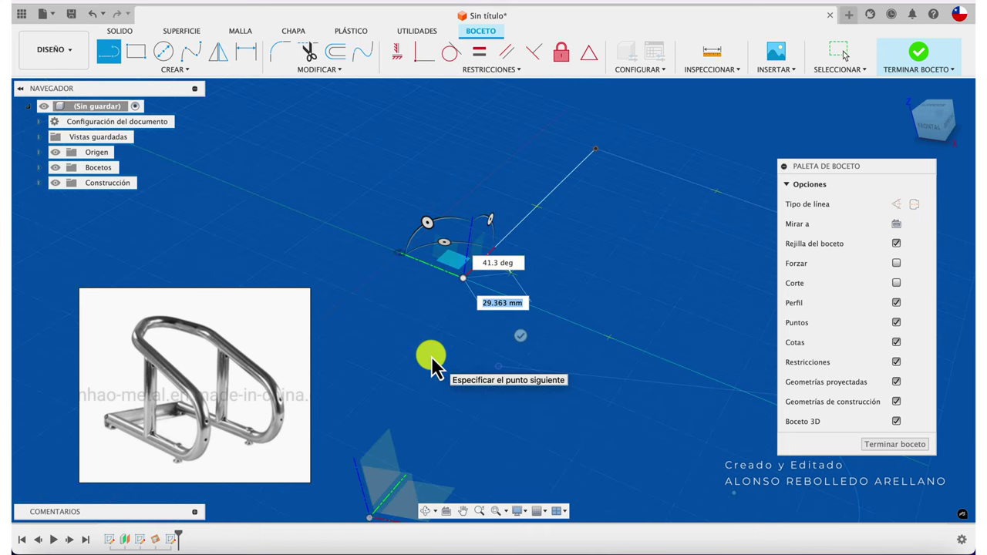
key("Escape")
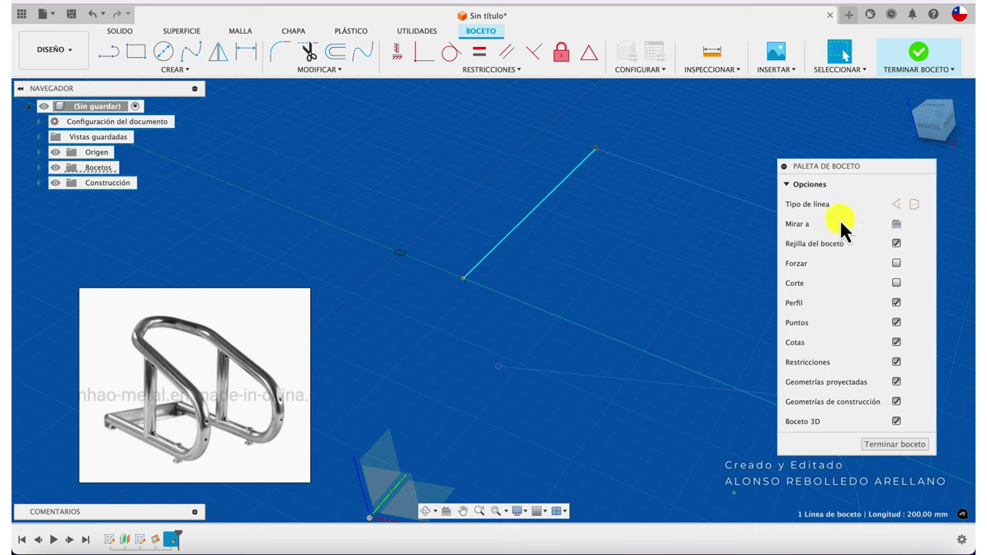
left_click(894, 204)
middle_click_drag(694, 250, 452, 203, "shift")
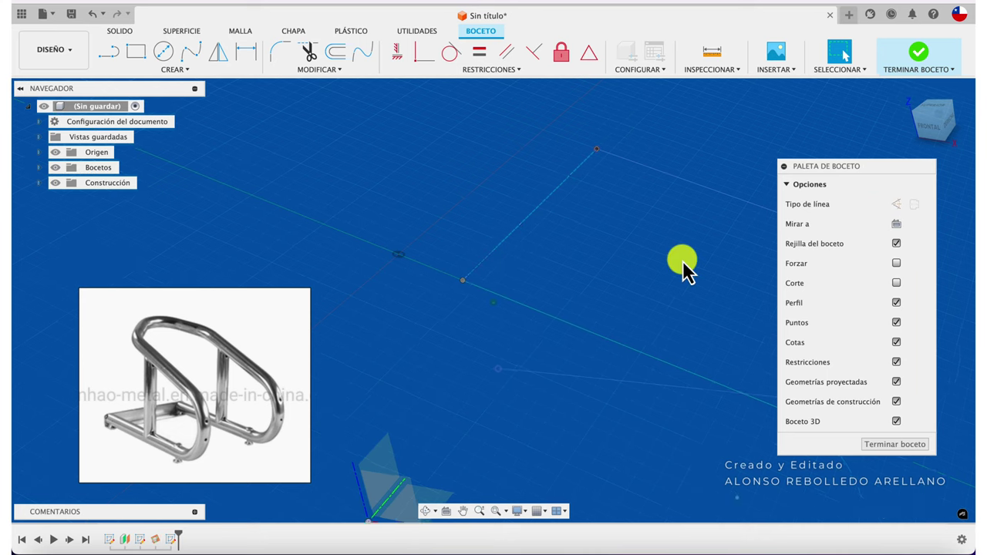
Step: Draw a 200 mm circle centred on the construction line
left_click(164, 51)
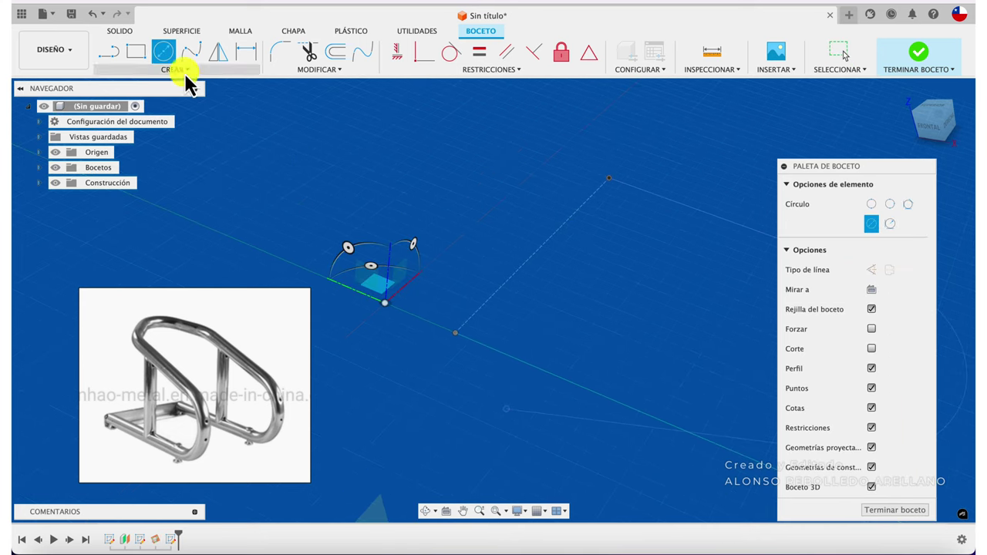
left_click(540, 249)
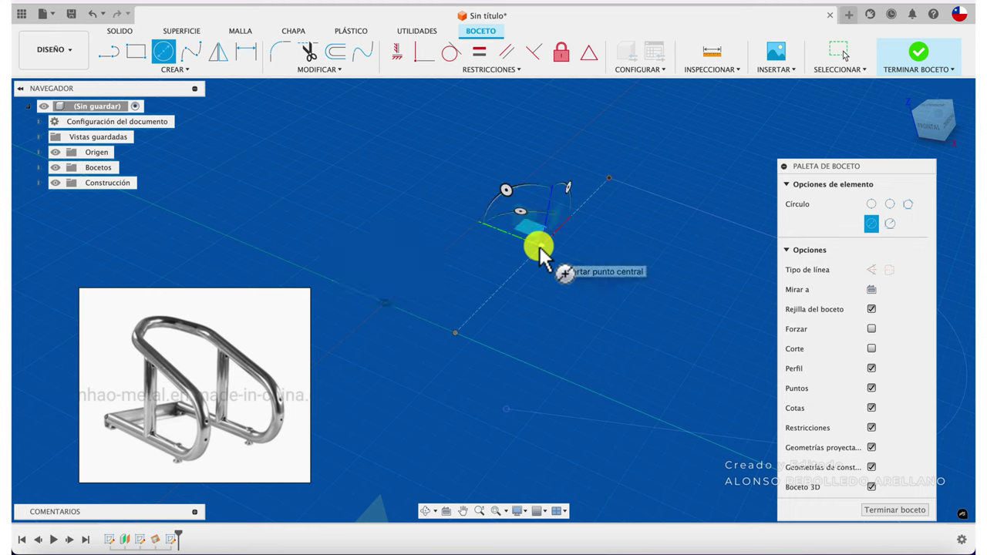
left_click(609, 188)
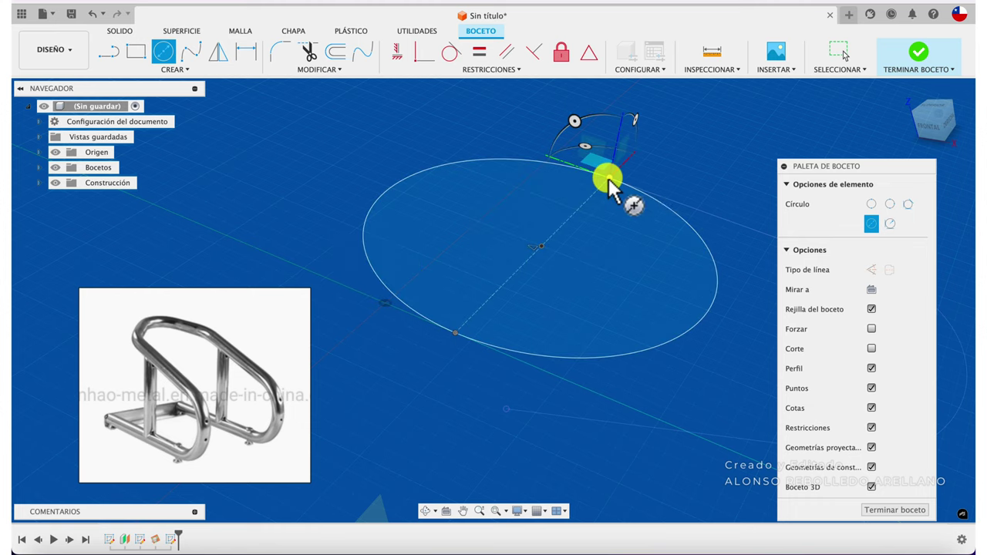
key("Escape")
Step: Trim away the circle's right half, leaving a semicircular arc, and finish the sketch
middle_click_drag(614, 265, 708, 188, "shift")
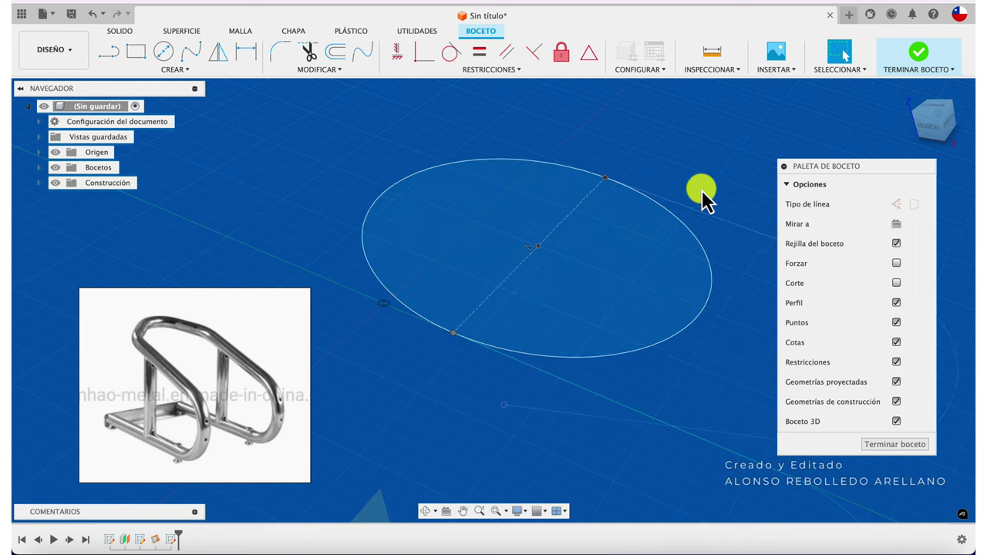
key("t")
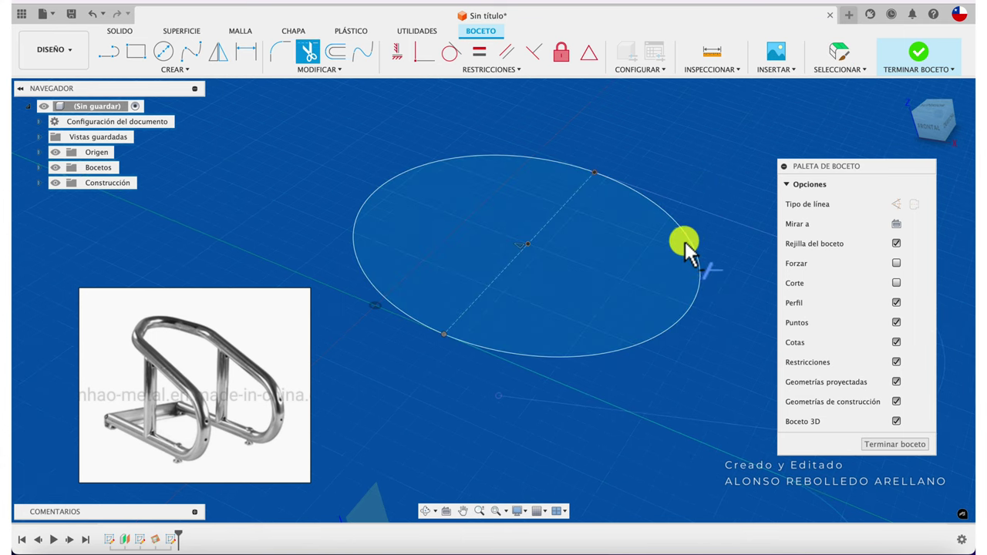
left_click(688, 238)
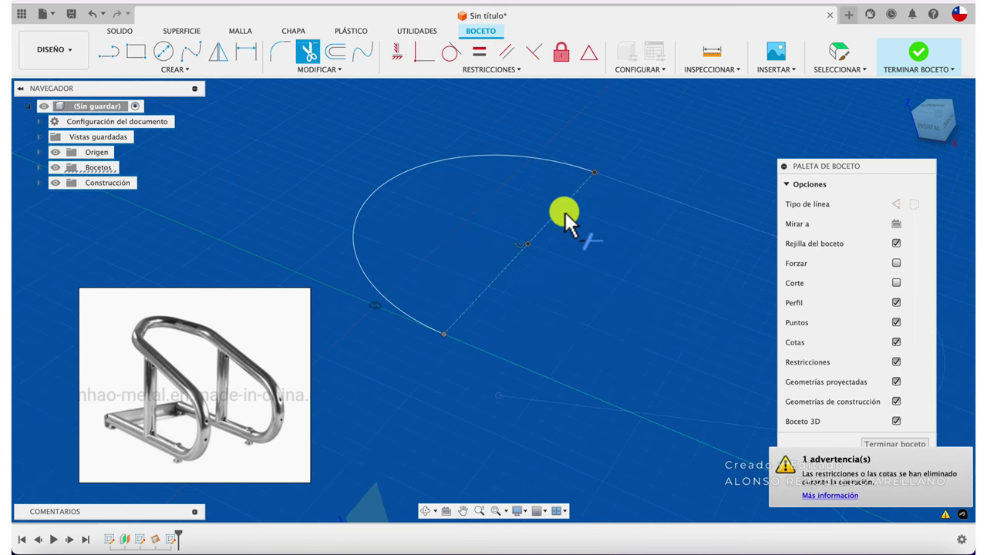
left_click(563, 210)
middle_click_drag(574, 291, 636, 213, "shift")
left_click(918, 54)
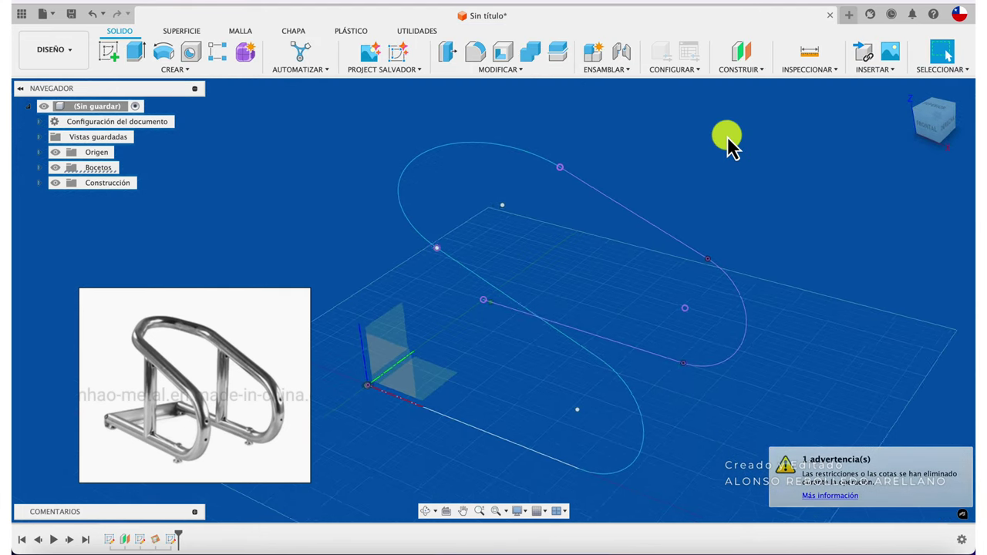
mouse_move(727, 139)
middle_mouse_down("shift")
mouse_move(469, 177)
mouse_move(360, 165)
mouse_move(206, 97)
middle_mouse_up("shift")
left_click(185, 70)
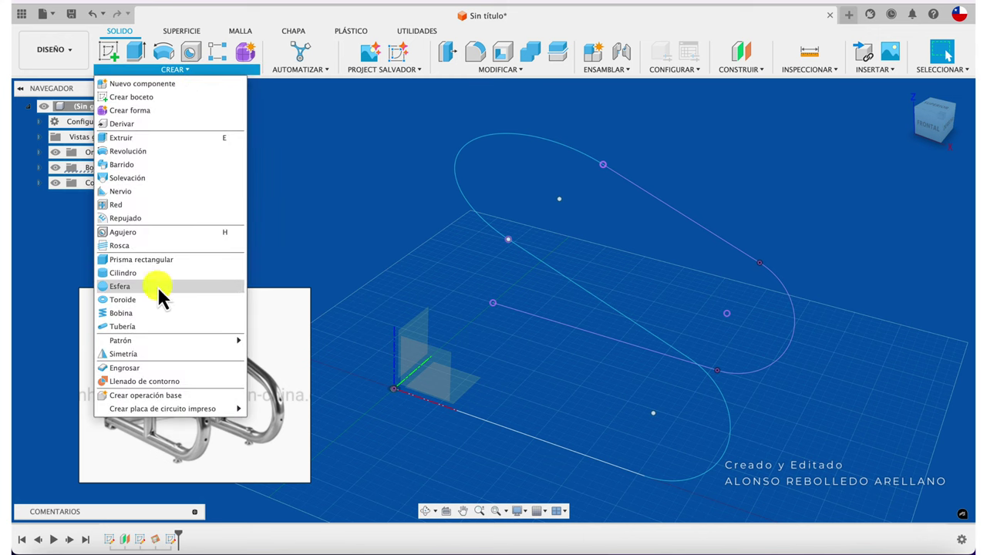
left_click(157, 326)
left_click(530, 439)
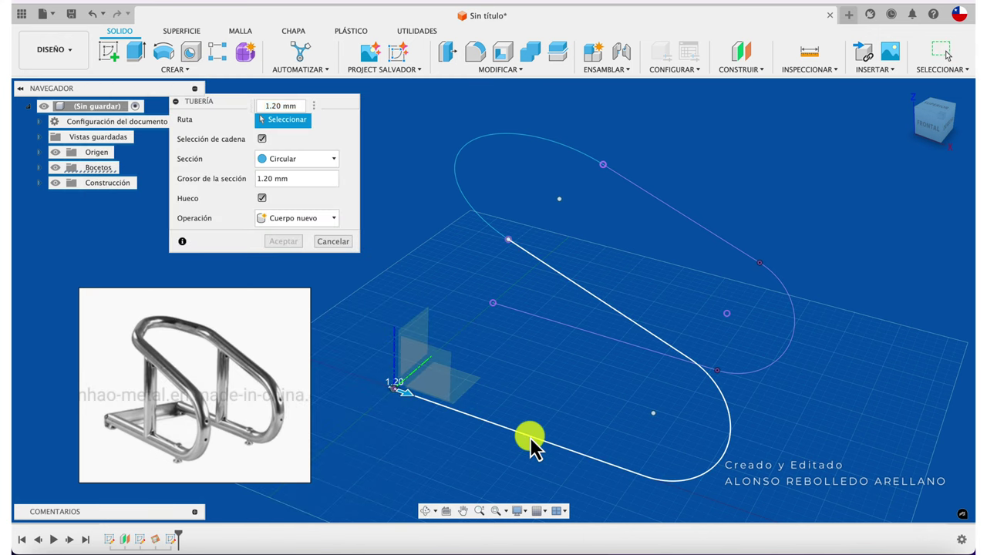
left_click(470, 192)
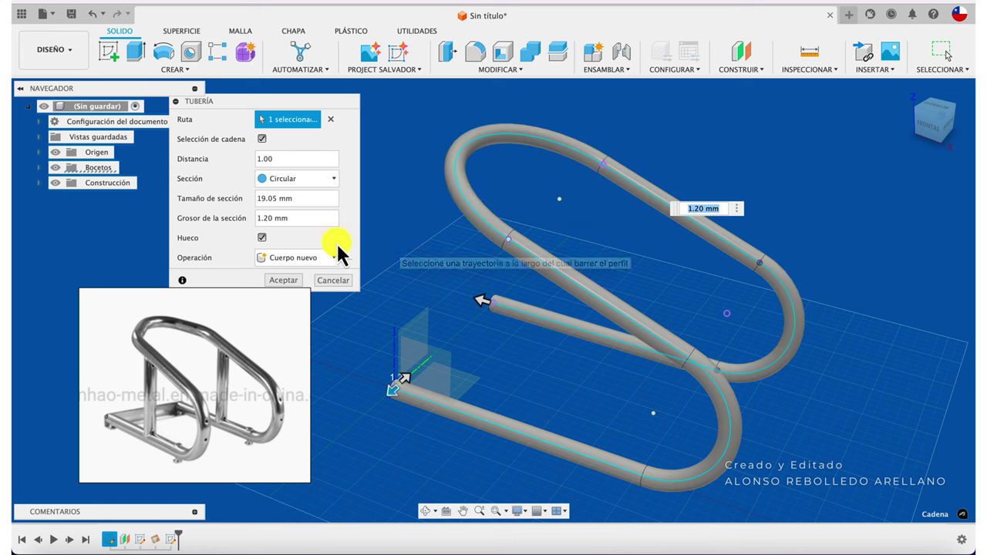
left_click_drag(298, 198, 243, 205)
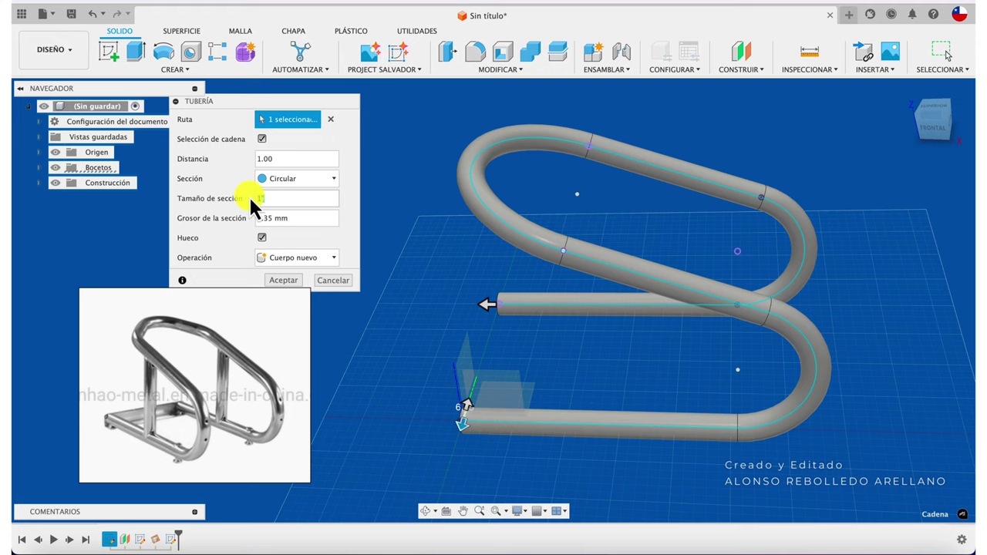
type("0.75")
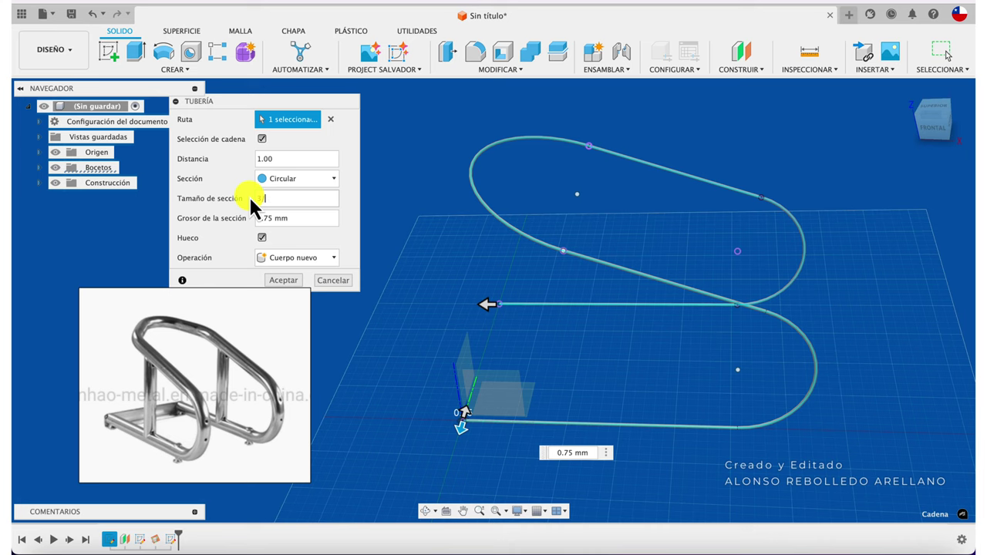
type("4\"")
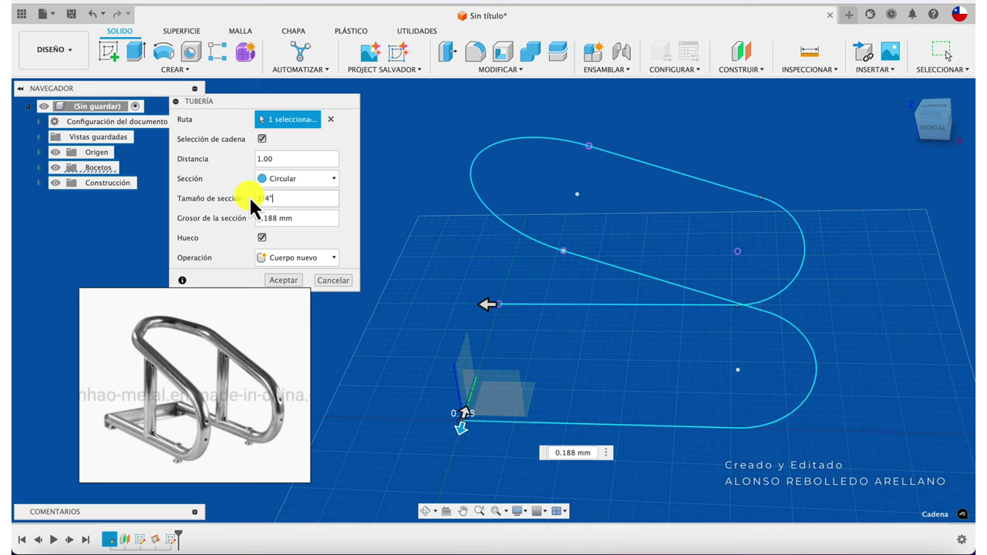
left_click(289, 281)
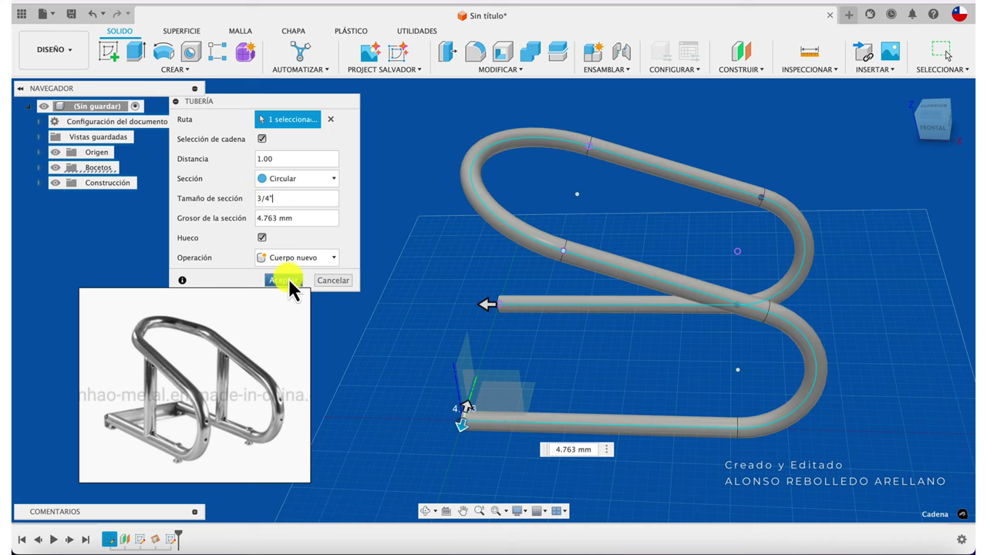
left_click(262, 237)
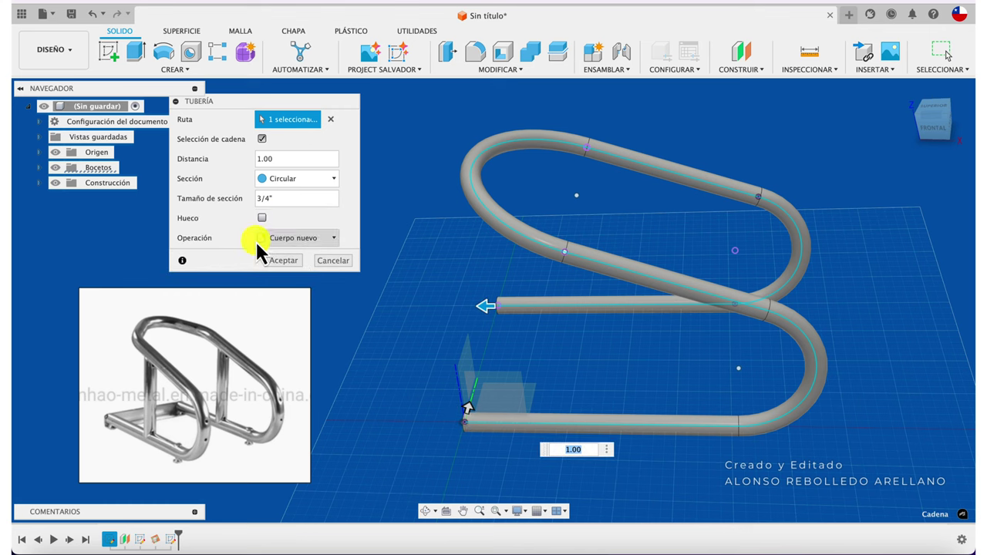
left_click(262, 218)
middle_click_drag(276, 222, 377, 281, "shift")
scroll(378, 281, "down", 5, "shift")
scroll(378, 281, "down", 5, "shift")
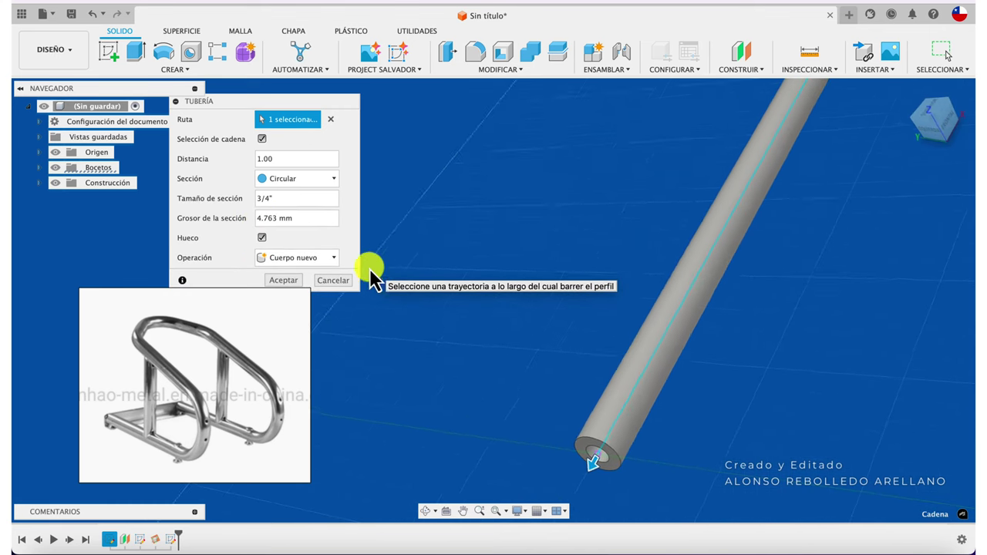
scroll(347, 254, "down", 5, "shift")
left_click_drag(303, 218, 239, 214)
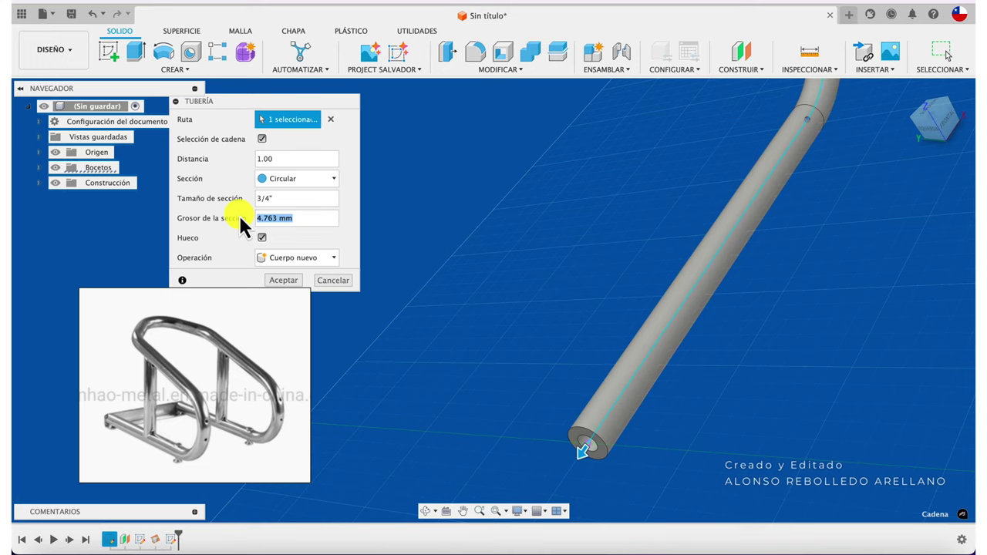
type("1")
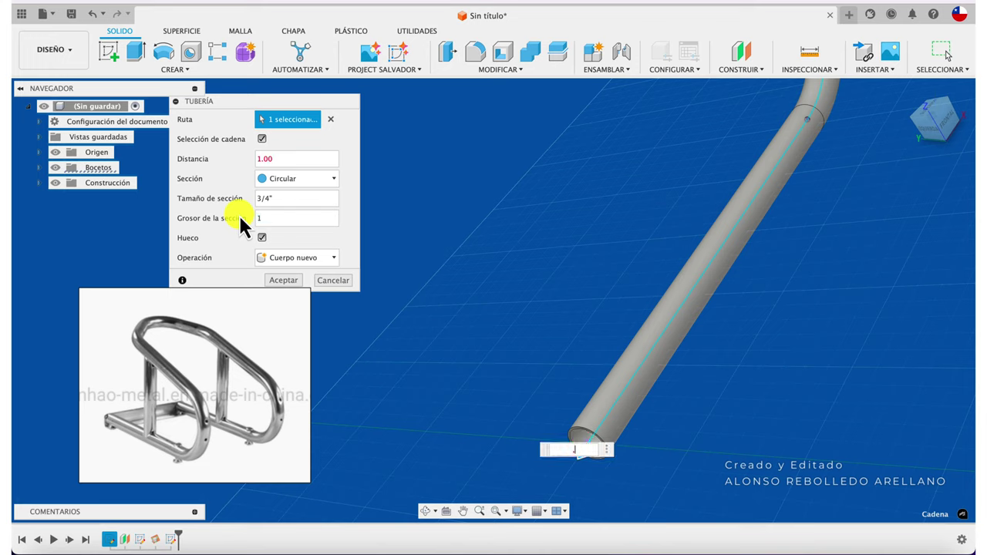
type("2")
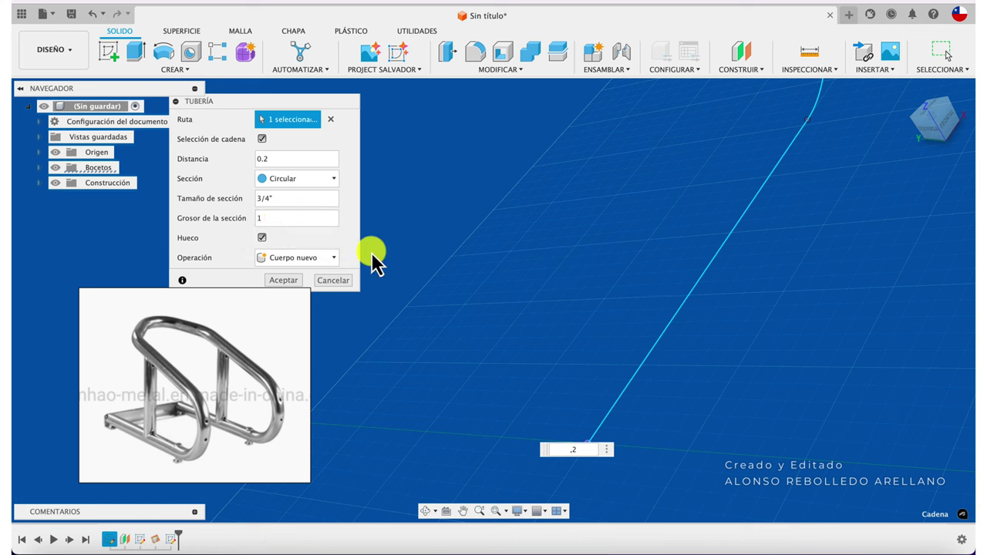
left_click(262, 237)
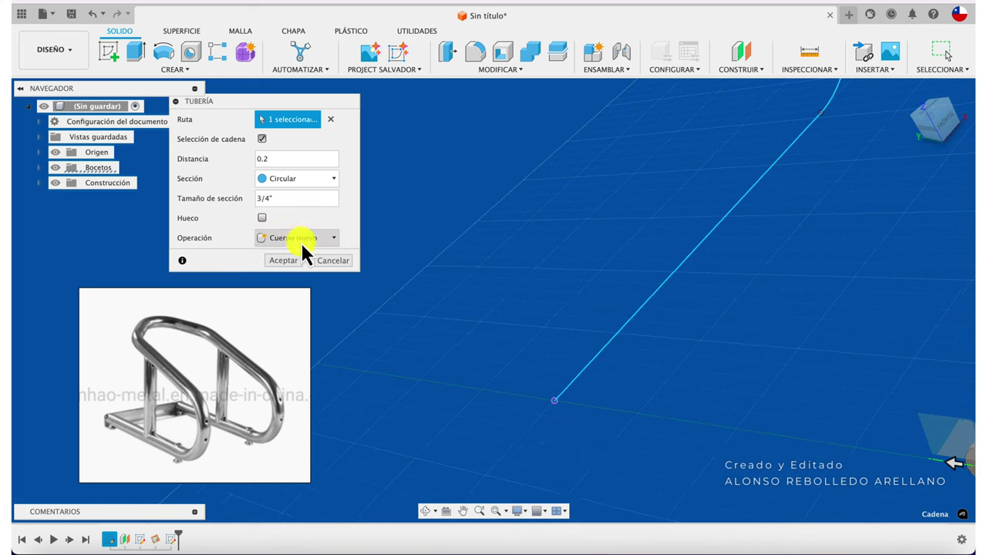
left_click(288, 199)
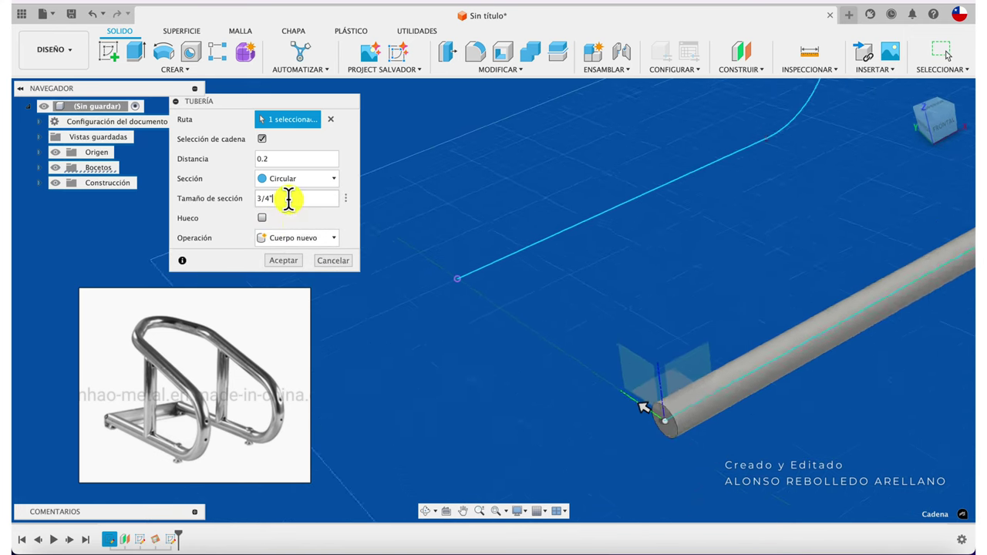
left_click(330, 260)
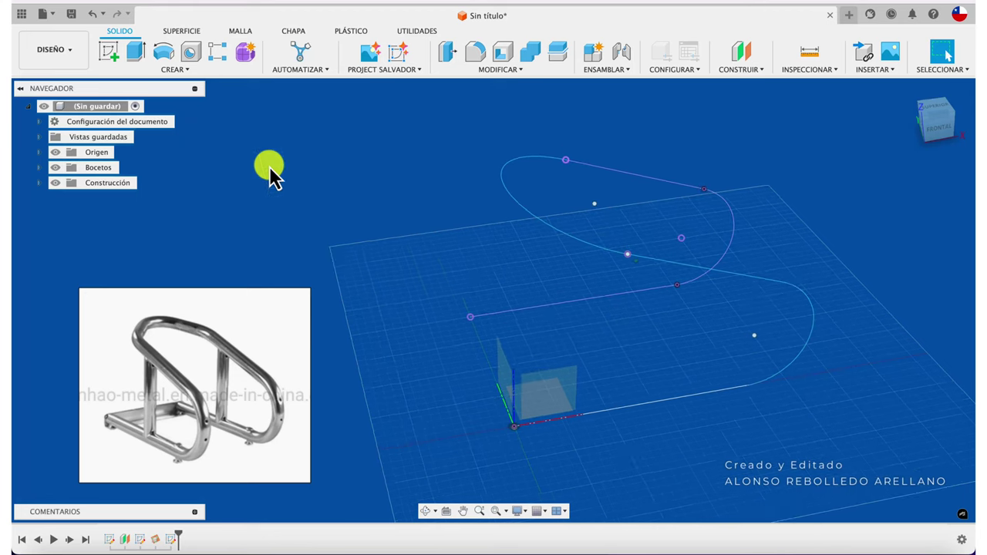
Step: Sweep a 19.05 mm pipe with 1.20 mm wall along the lower path, arc and upper segment
left_click(174, 69)
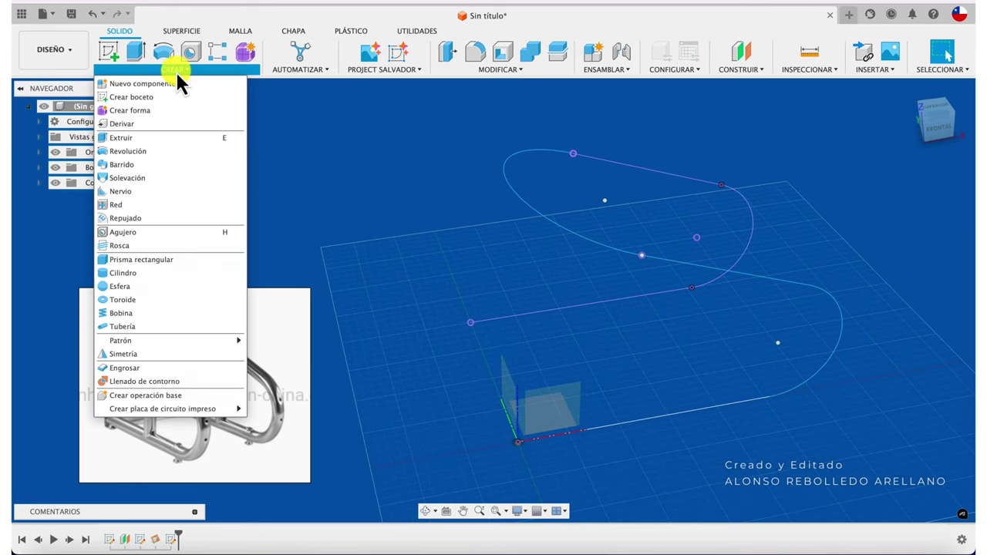
left_click(166, 324)
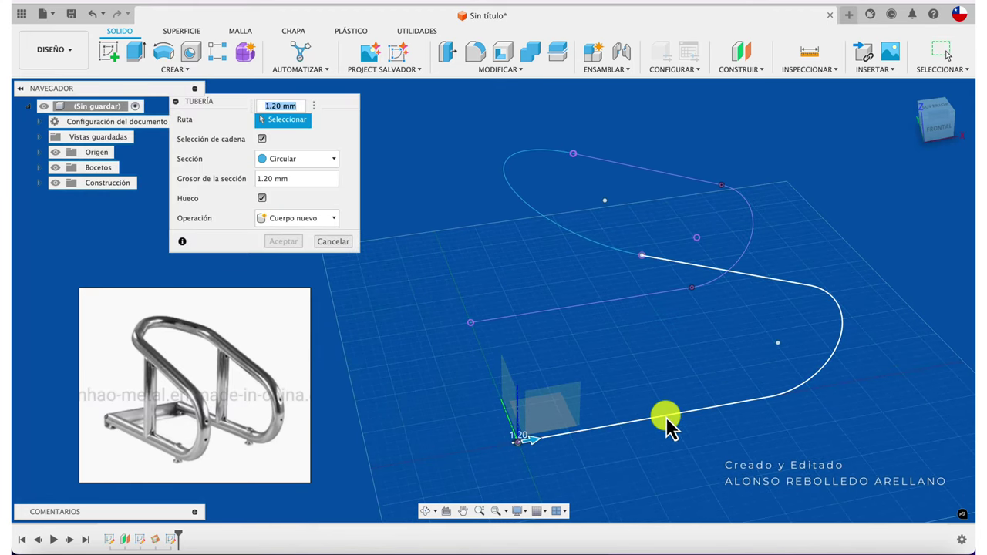
left_click(666, 416)
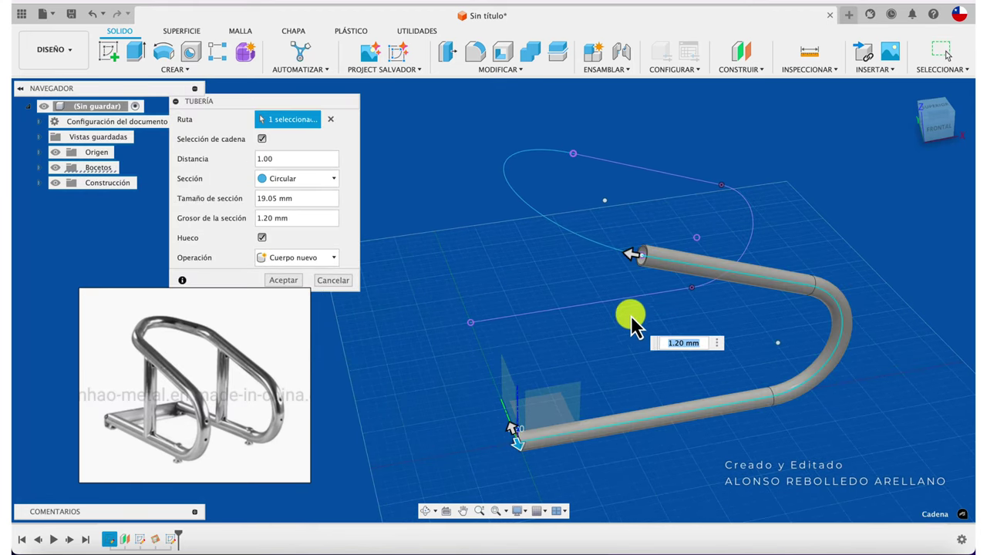
left_click(595, 242)
left_click(646, 172)
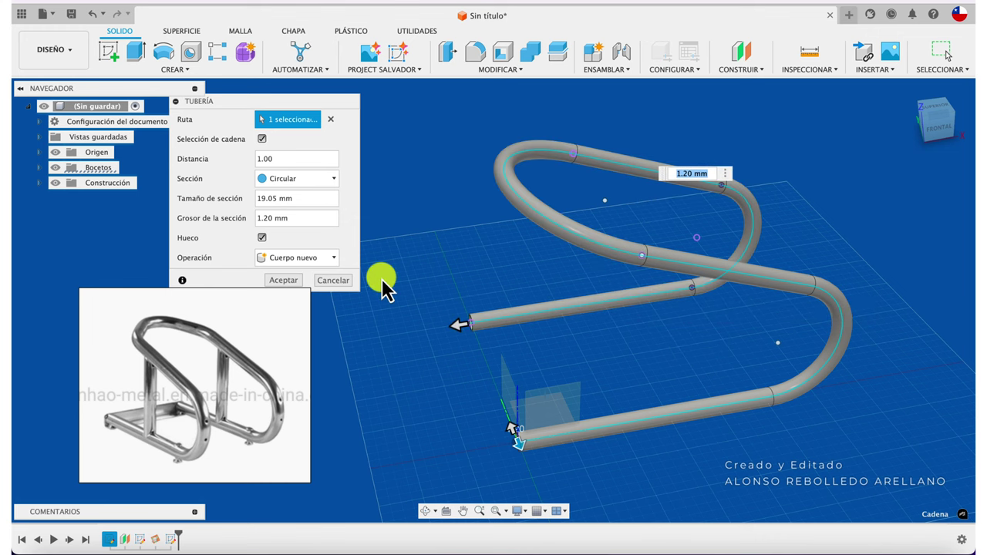
left_click(293, 279)
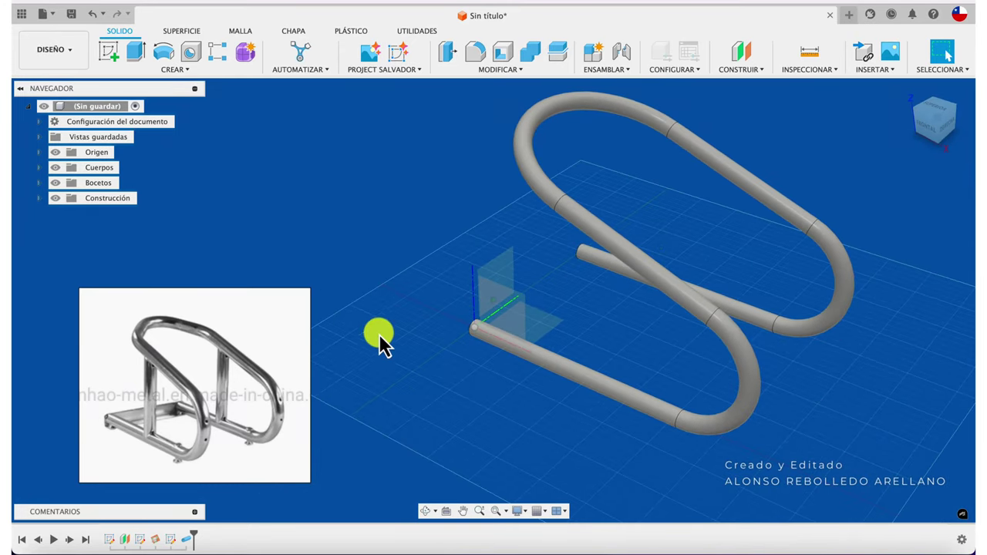
Step: Expand the Bodies folder and begin renaming the new pipe body Cuerpo1
scroll(374, 320, "up", 2)
scroll(371, 309, "up", 3)
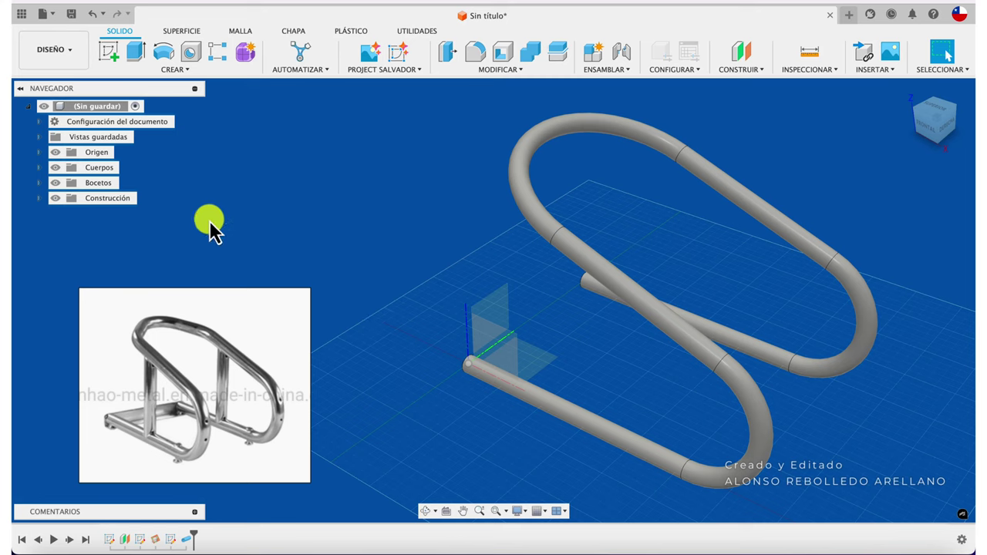
left_click(38, 168)
double_click(111, 183)
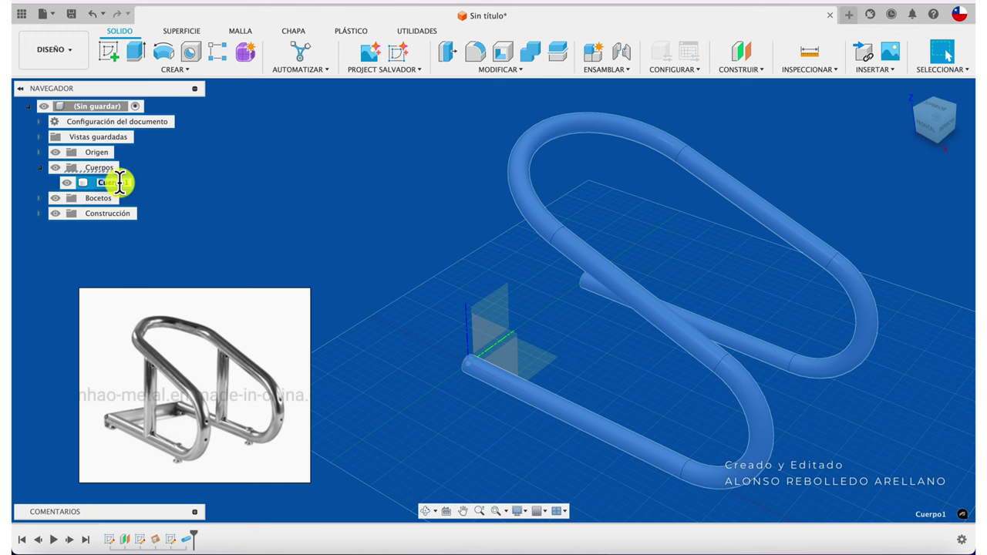
Step: Convert body Cuerpo1 into component Componente1:1 and turn on component colours
right_click(130, 186)
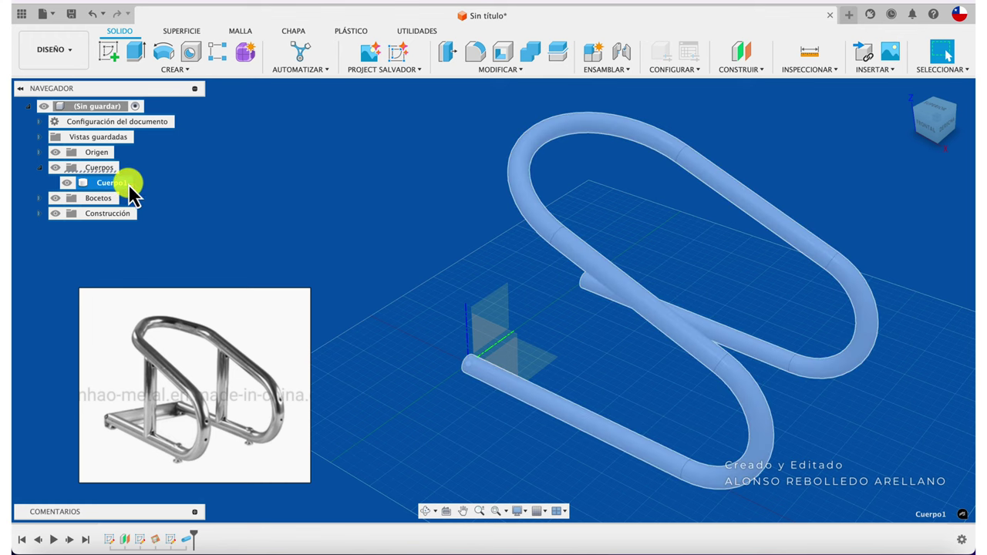
left_click(196, 224)
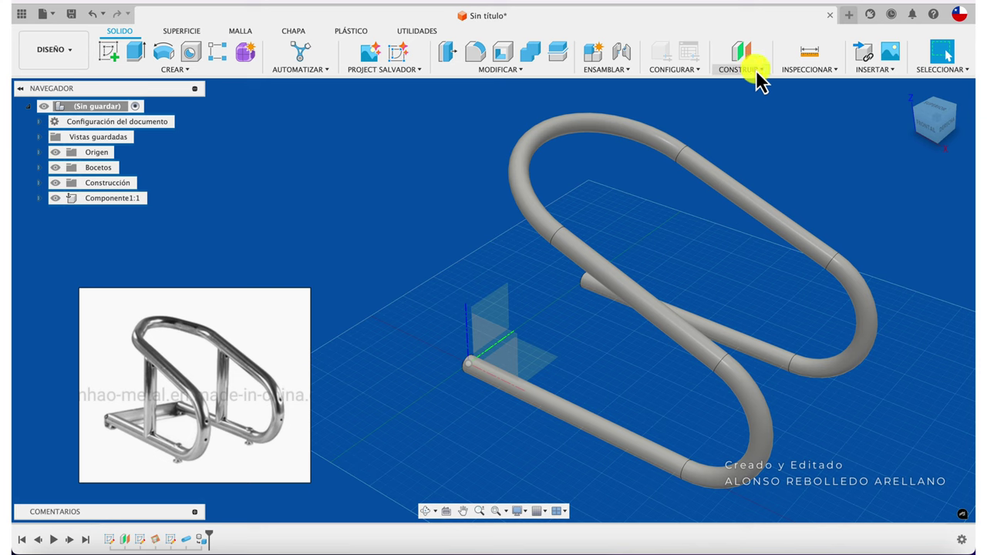
left_click(801, 77)
left_click(815, 236)
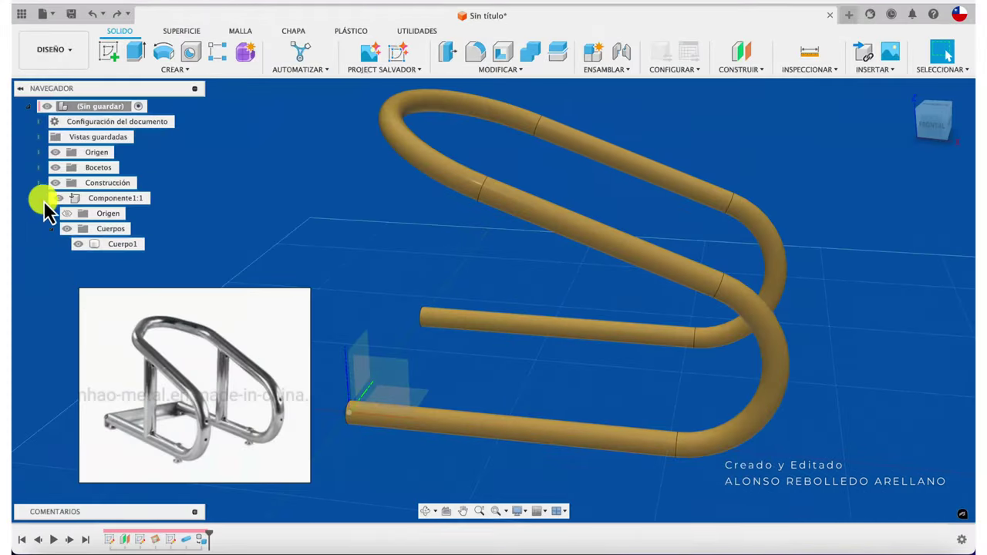
left_click(40, 199)
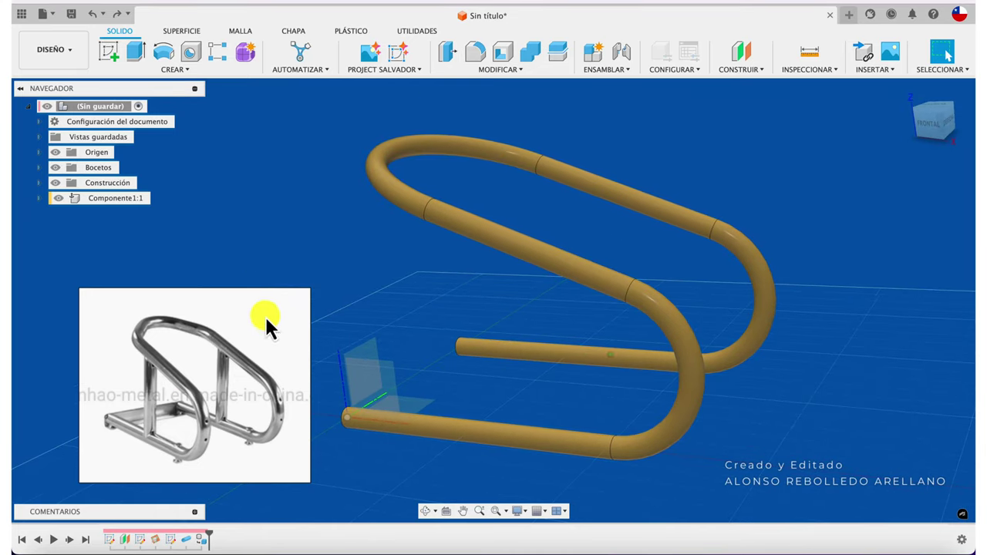
Step: Create a new active component, Componente2:1, under the root
right_click(120, 108)
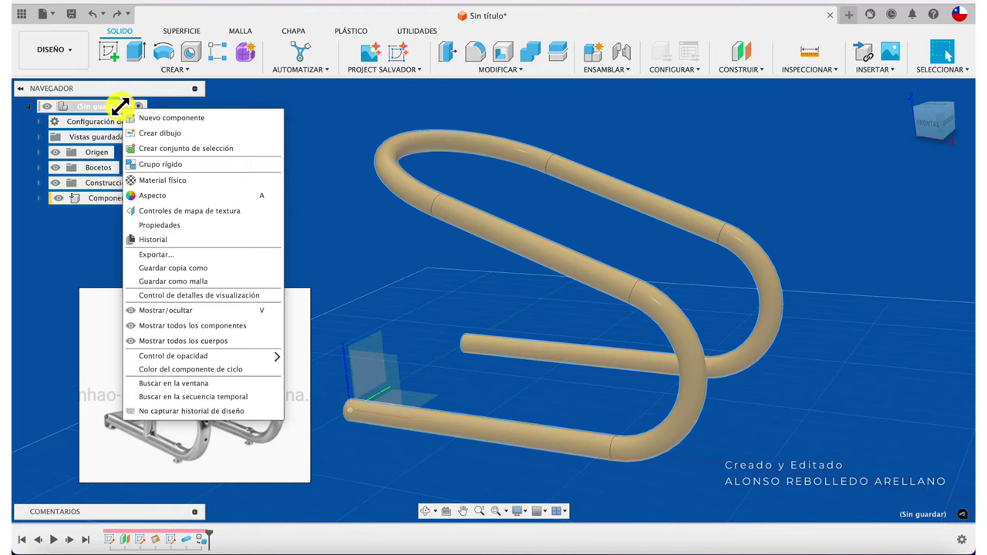
left_click(194, 118)
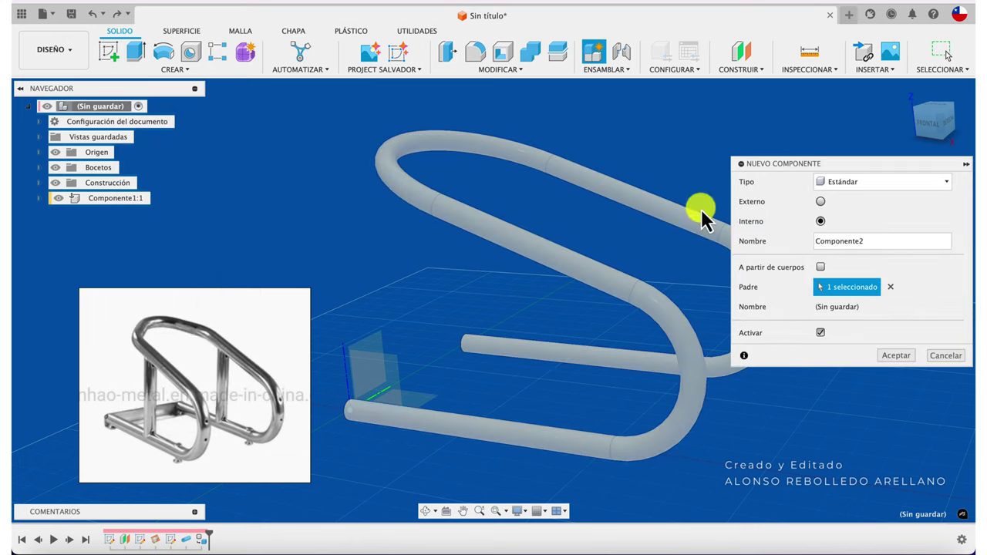
left_click(897, 356)
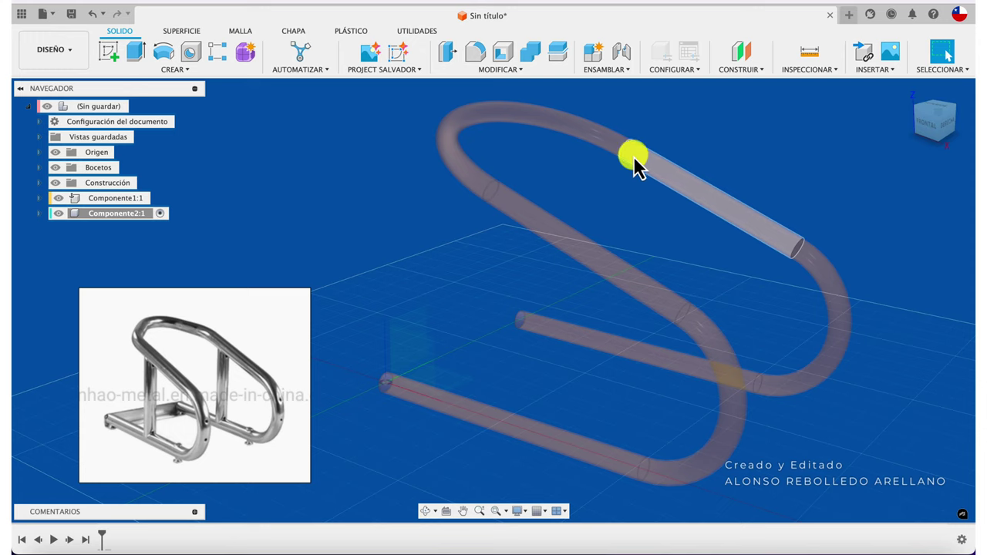
Step: Add a construction plane offset 79.594 mm above the XY plane
left_click(743, 52)
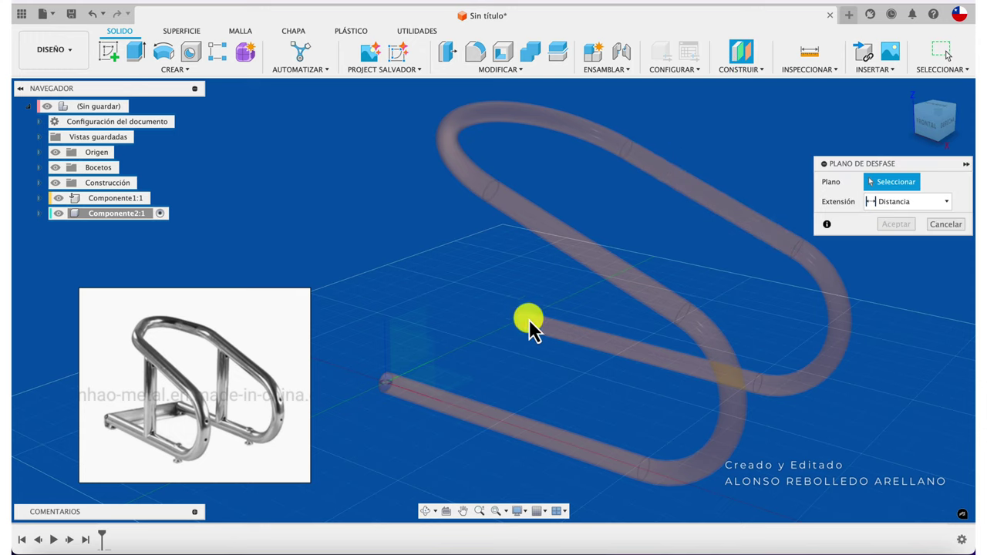
left_click(463, 387)
left_click_drag(416, 378, 414, 291)
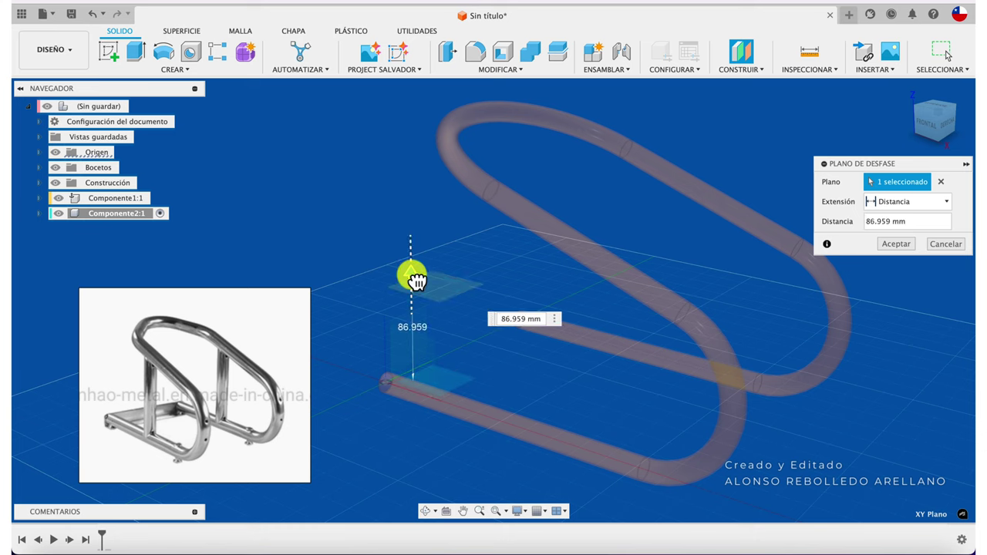
left_click(896, 243)
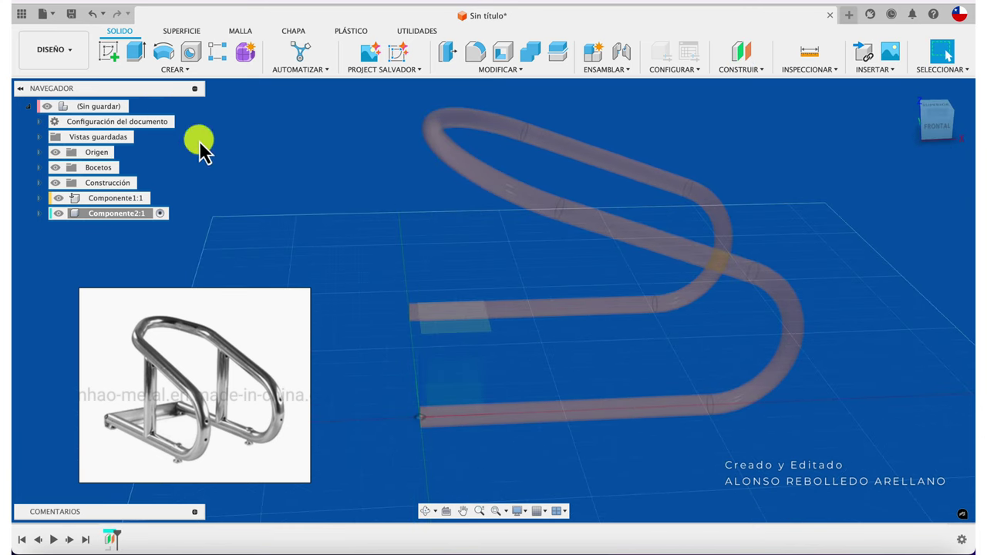
left_click(114, 60)
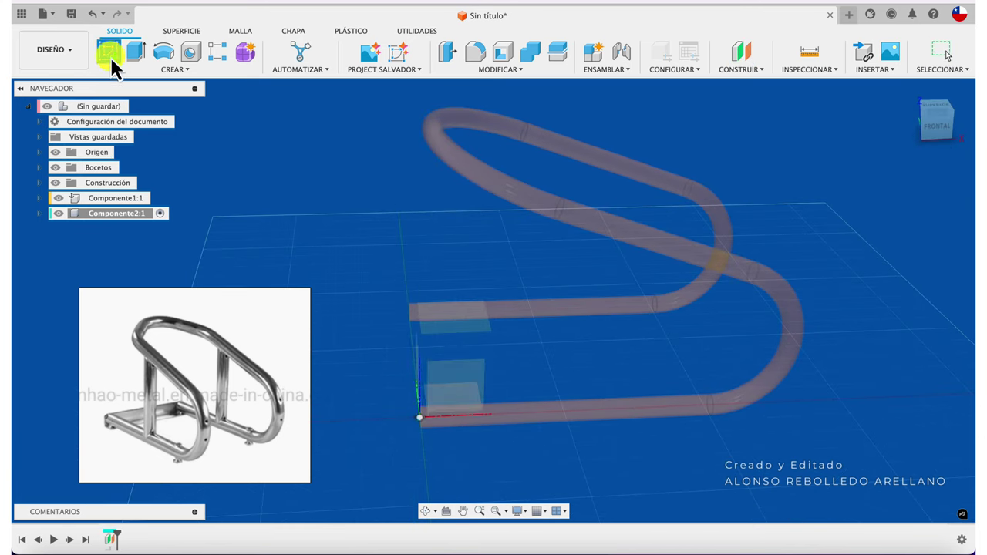
Step: Start a sketch on the offset plane and project the tube body outline into it
left_click(476, 337)
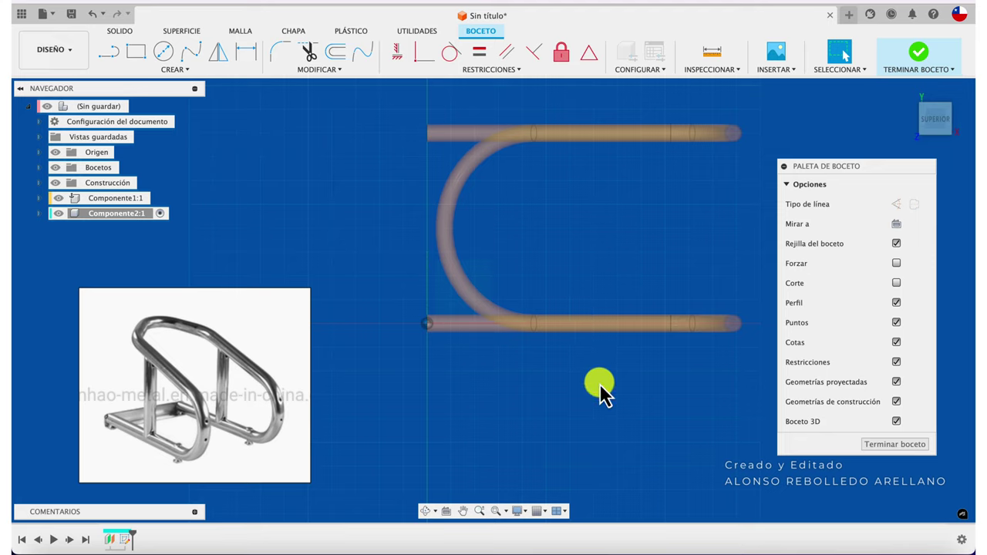
key("p")
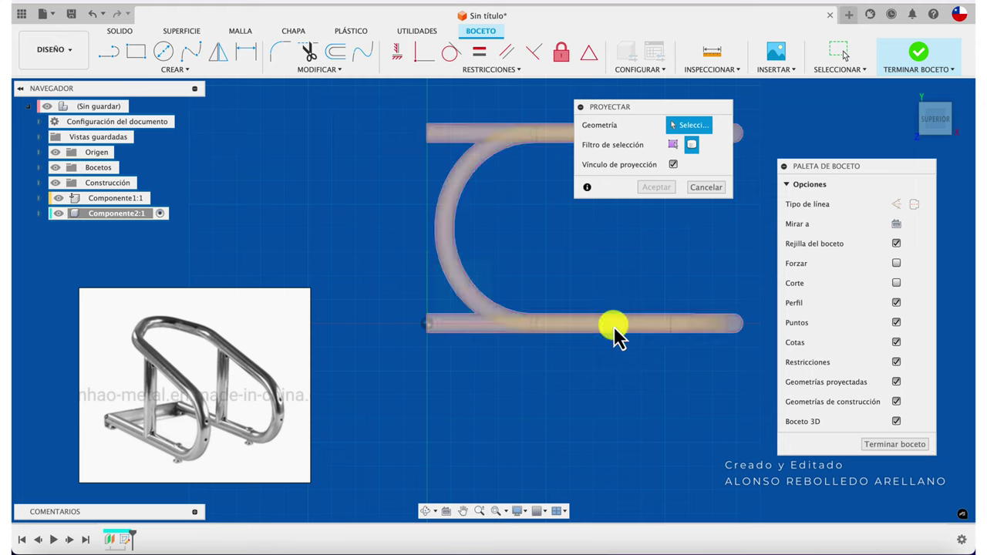
left_click(613, 323)
left_click(692, 147)
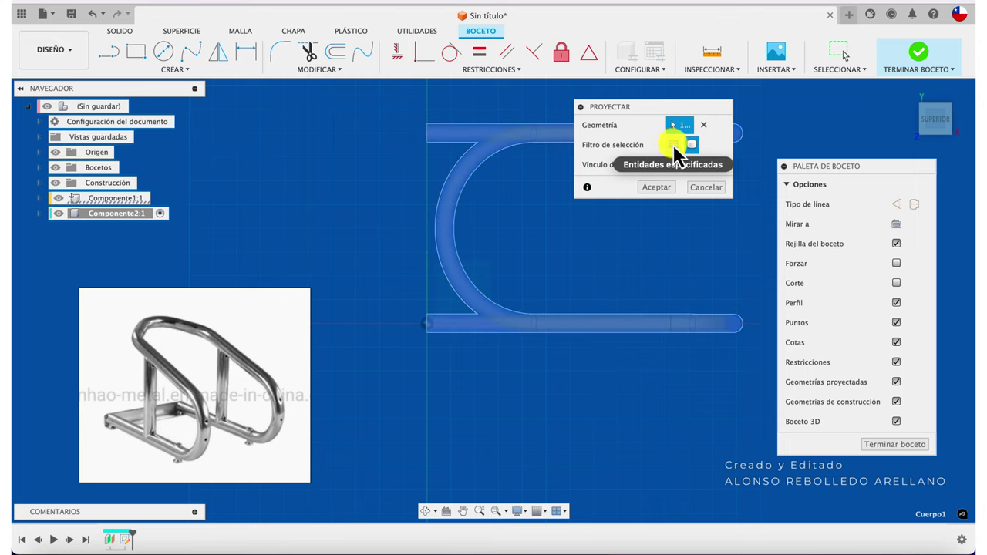
left_click(661, 189)
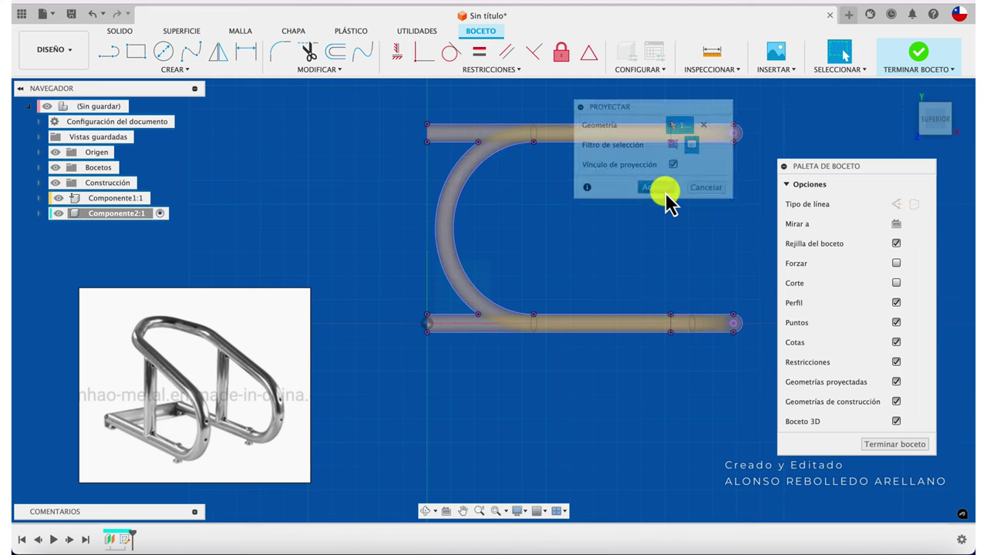
scroll(644, 269, "up", 3)
scroll(643, 269, "up", 2)
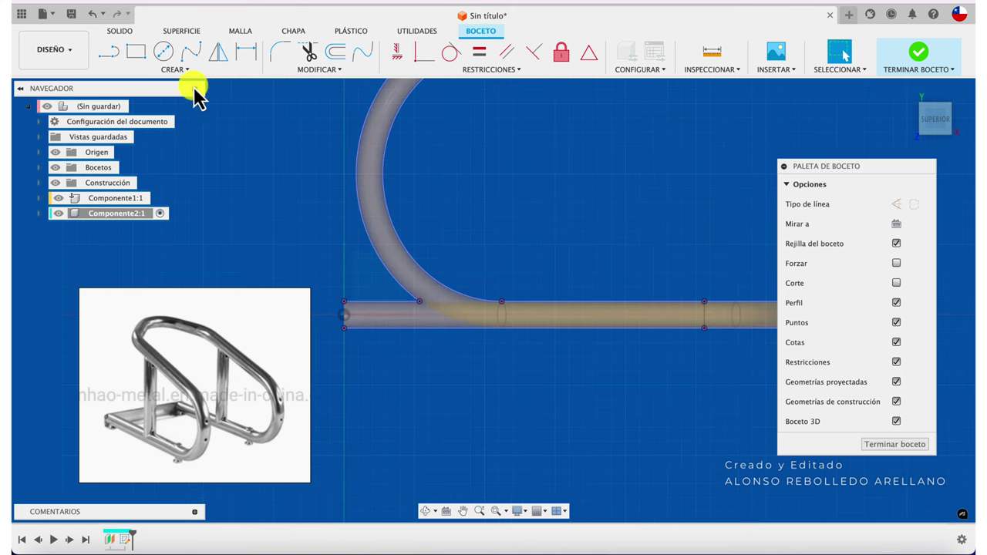
Step: Draw a 3/4 inch (19.05 mm) circle on the tube centreline and finish the sketch
left_click(168, 55)
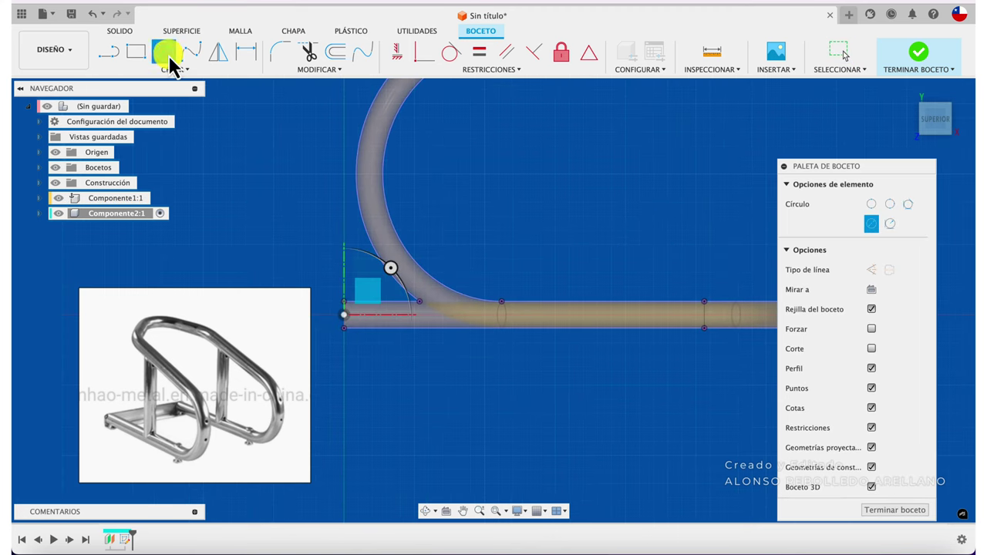
left_click(589, 315)
type("3/4")
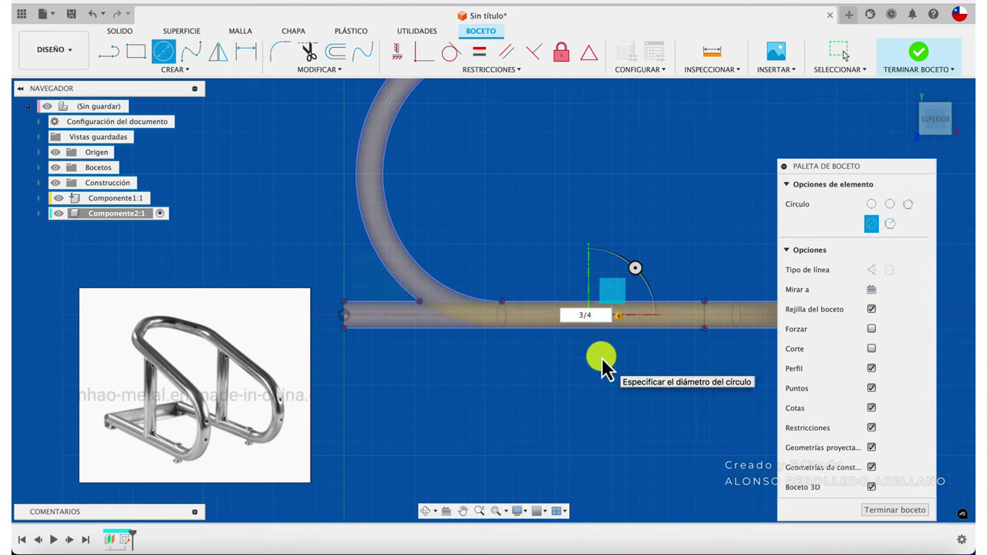
key("Return")
key("Escape")
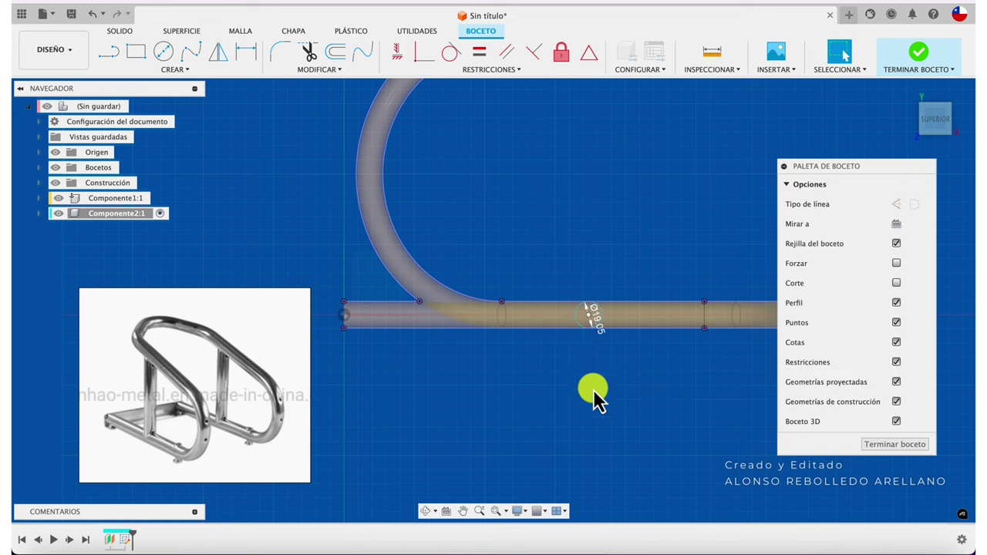
left_click(922, 52)
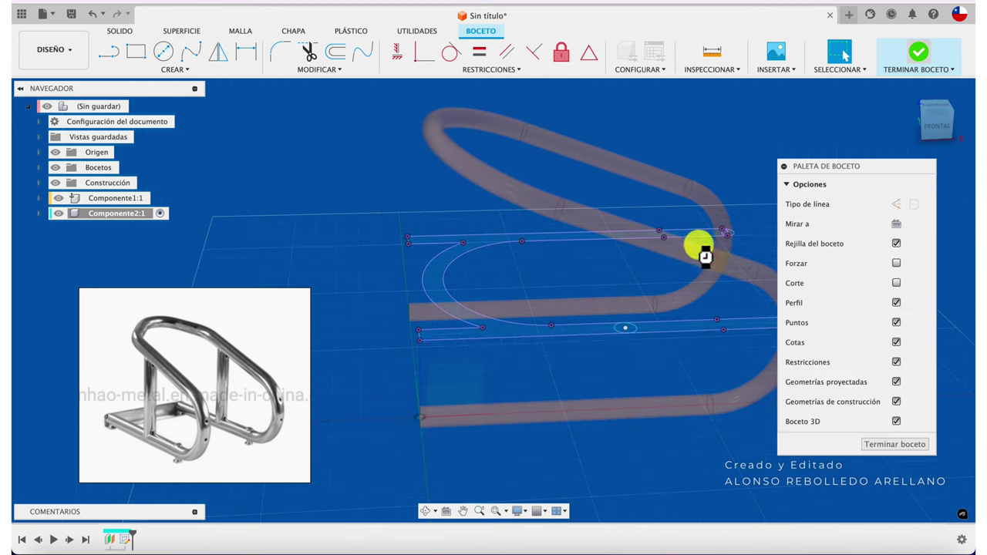
scroll(640, 366, "up", 2)
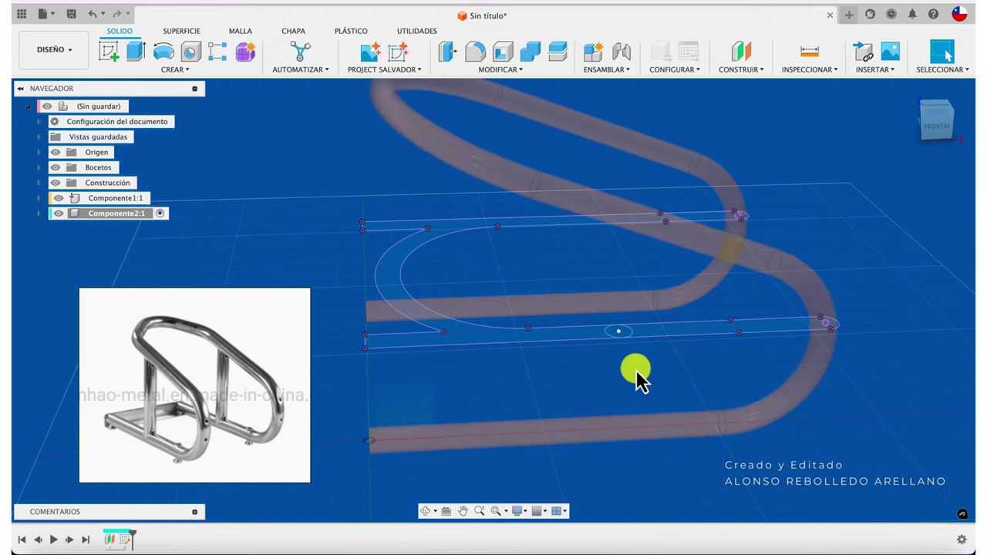
Step: Extrude the 19.05 mm circle with a two-sided direction
key("e")
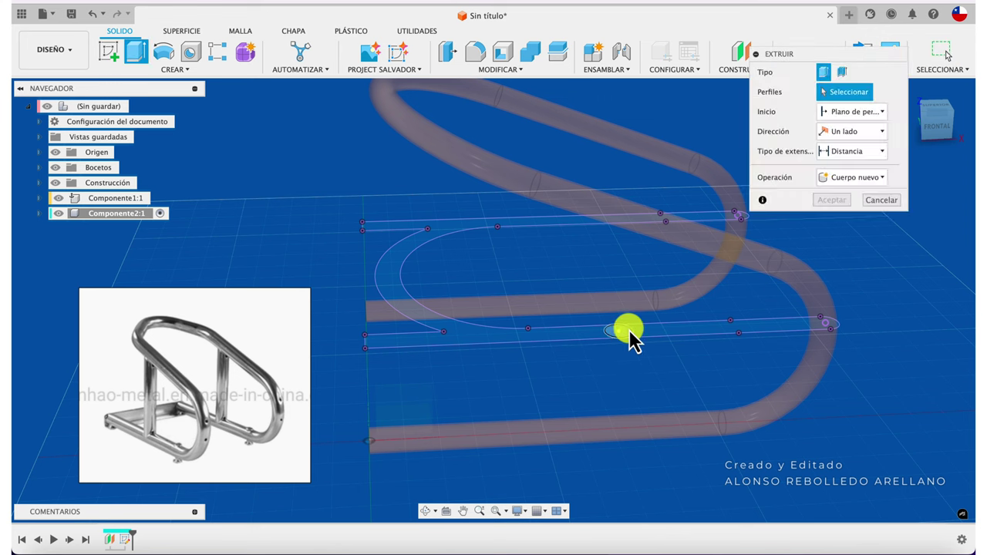
left_click(621, 332)
left_click_drag(623, 326, 618, 262)
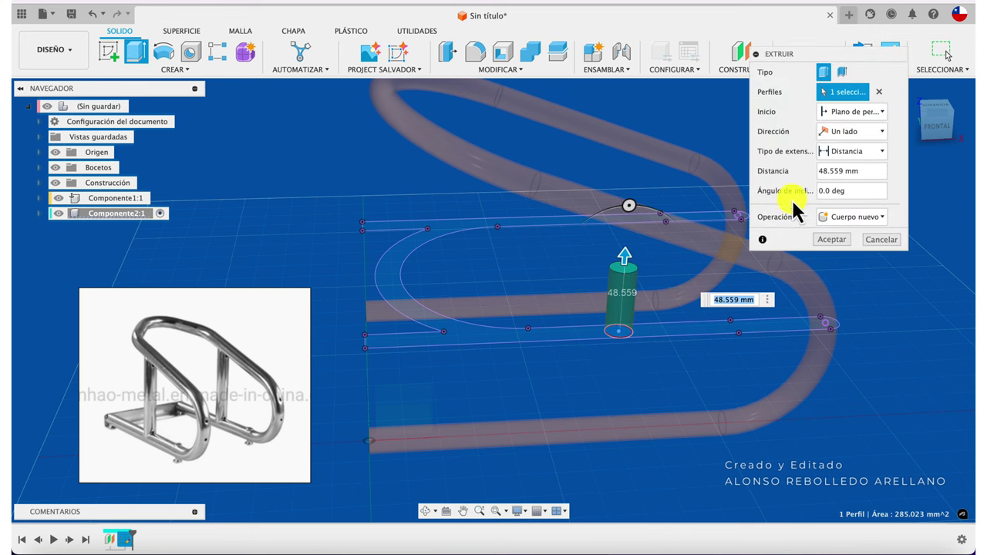
left_click(866, 134)
left_click(852, 162)
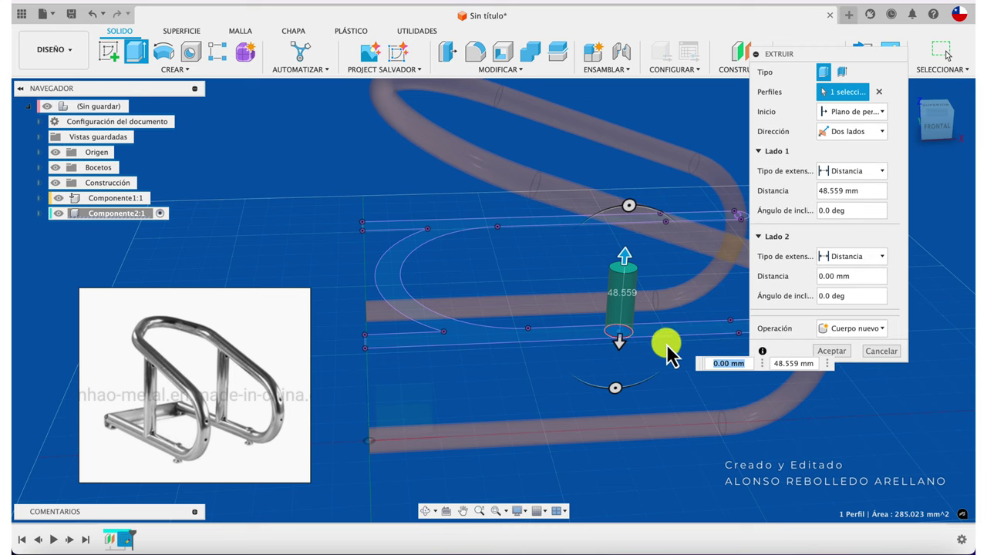
left_click_drag(621, 389, 621, 391)
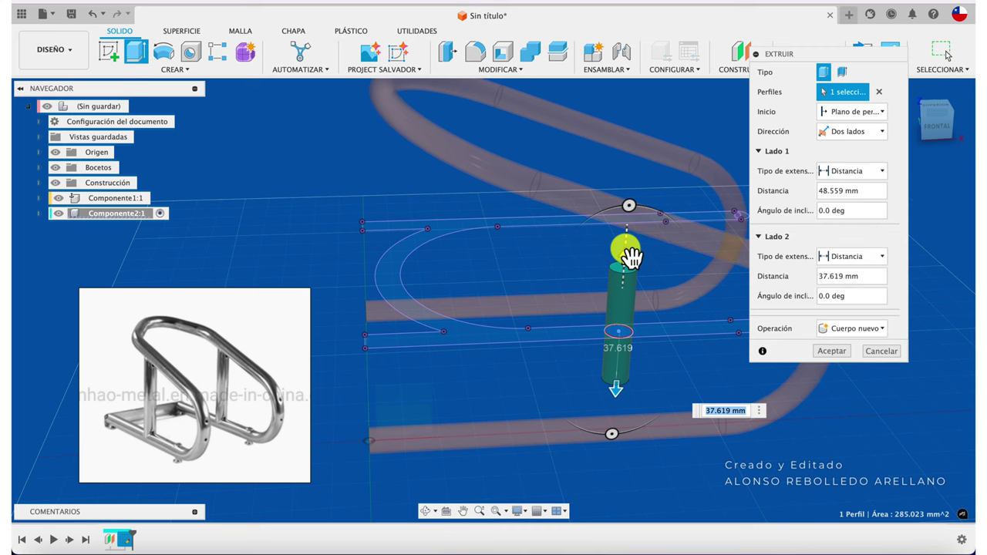
left_click_drag(631, 257, 626, 246)
Step: Set both extents to Al objeto, up to the upper and lower tubes, and confirm the post
left_click(870, 183)
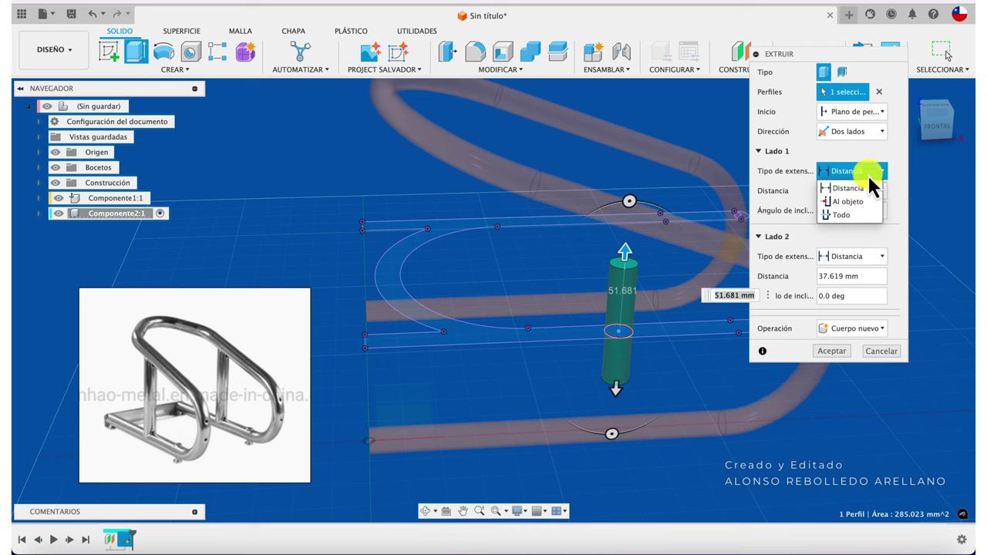
left_click(848, 202)
left_click(634, 227)
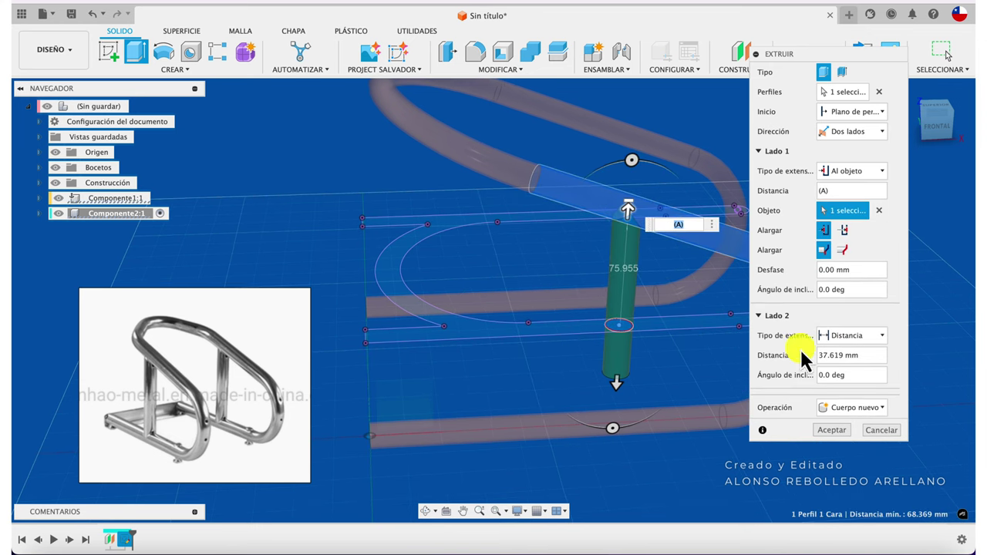
left_click(616, 390)
left_click(618, 384)
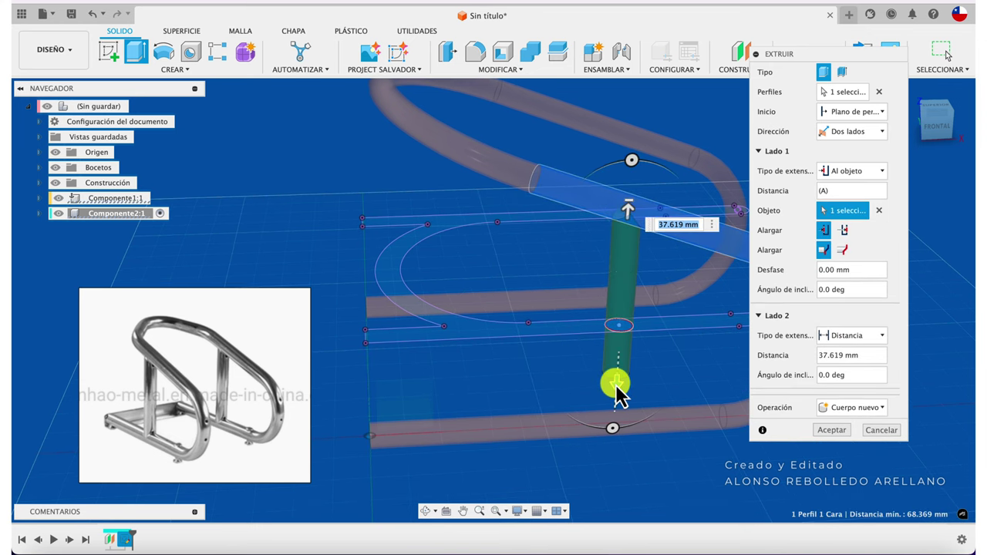
left_click(855, 341)
left_click(839, 364)
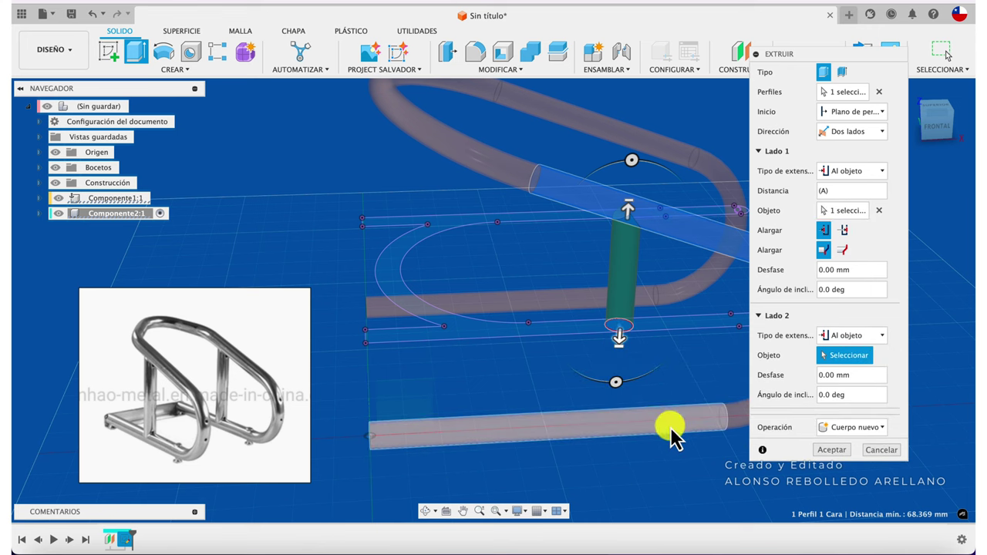
left_click(675, 437)
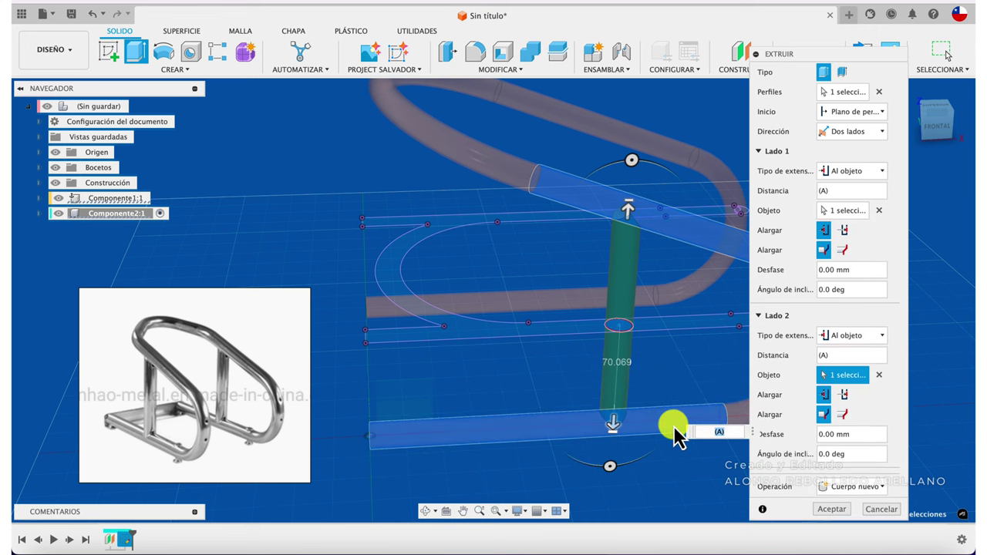
left_click(830, 510)
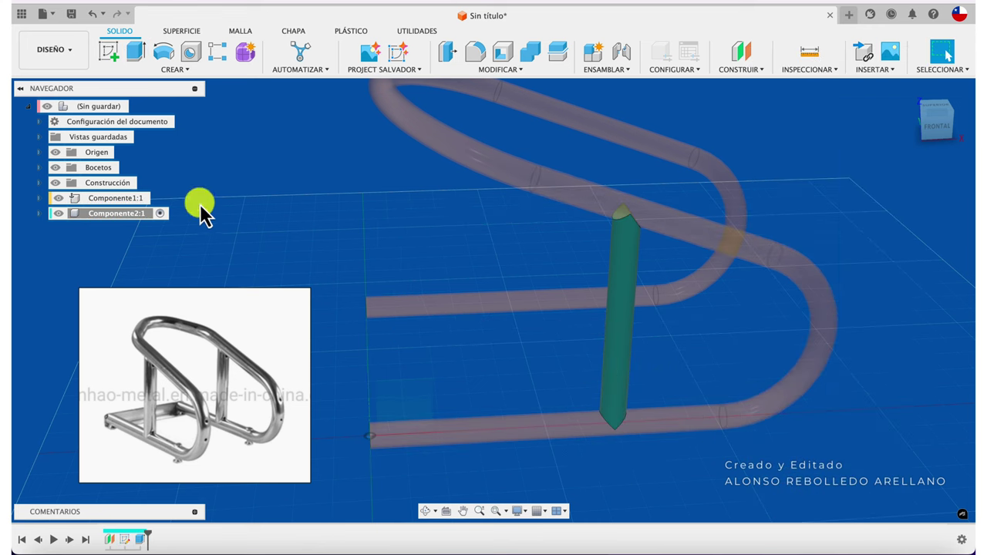
left_click(138, 105)
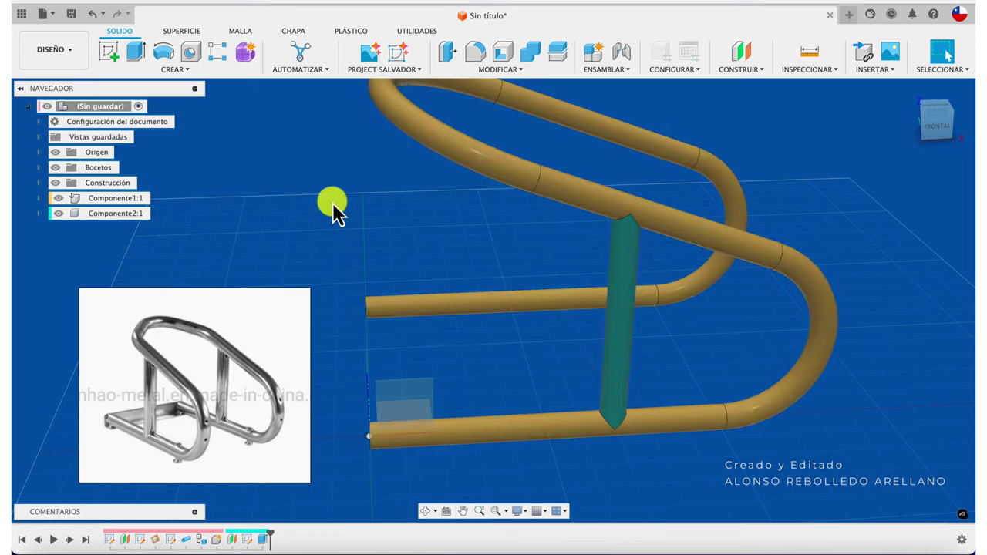
Step: Activate Componente2:1 and isolate it, hiding the tube frame Componente1:1
middle_click_drag(334, 210, 728, 330, "shift")
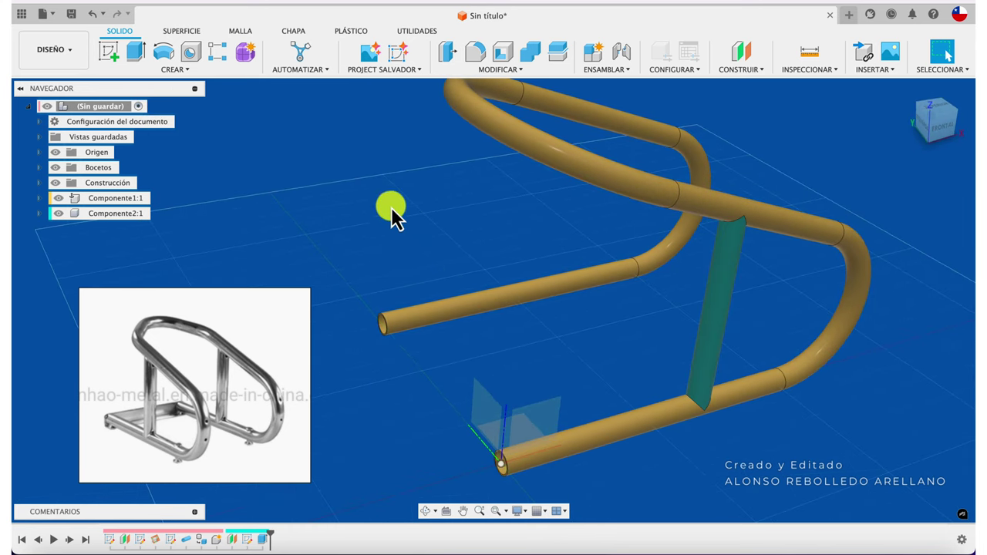
left_click(117, 212)
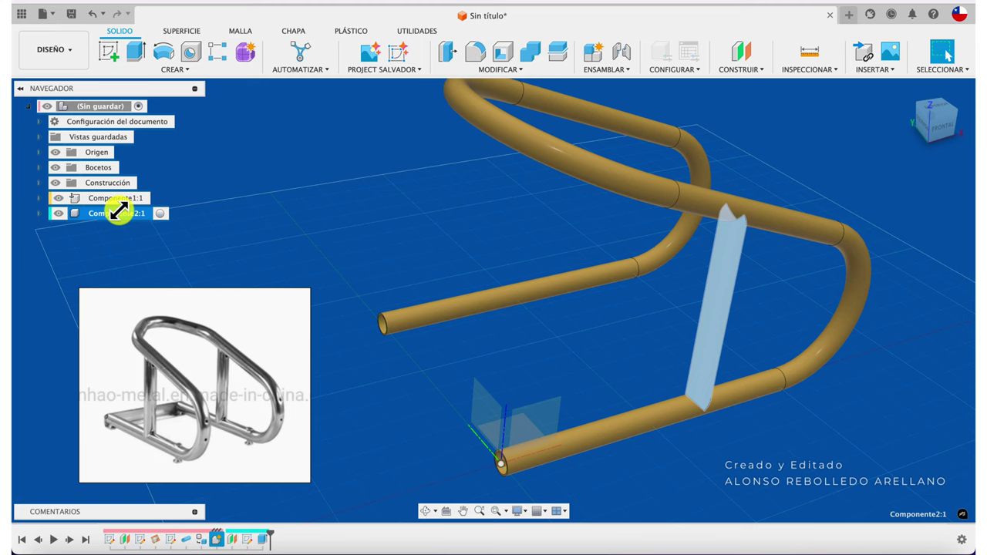
left_click(161, 214)
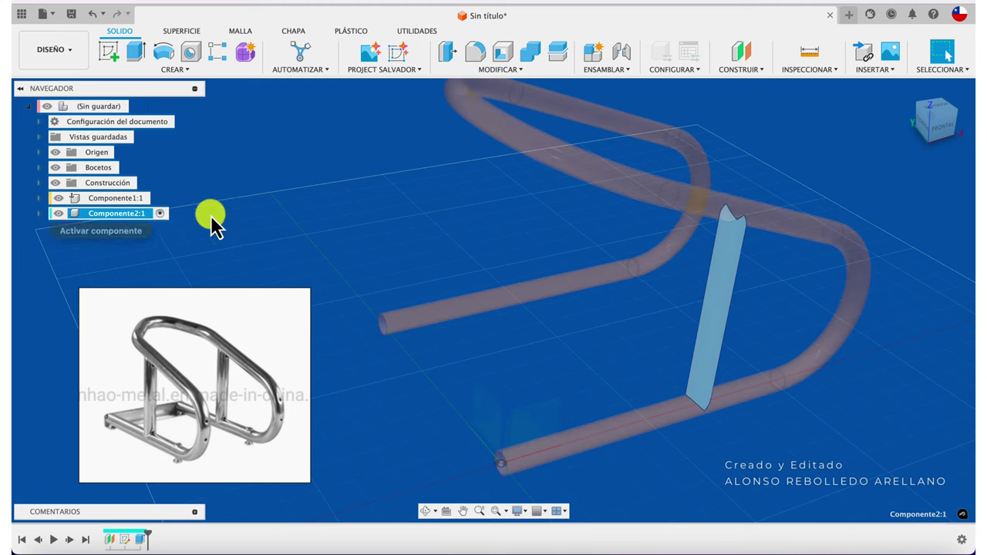
left_click(260, 230)
middle_click_drag(251, 232, 123, 227, "shift")
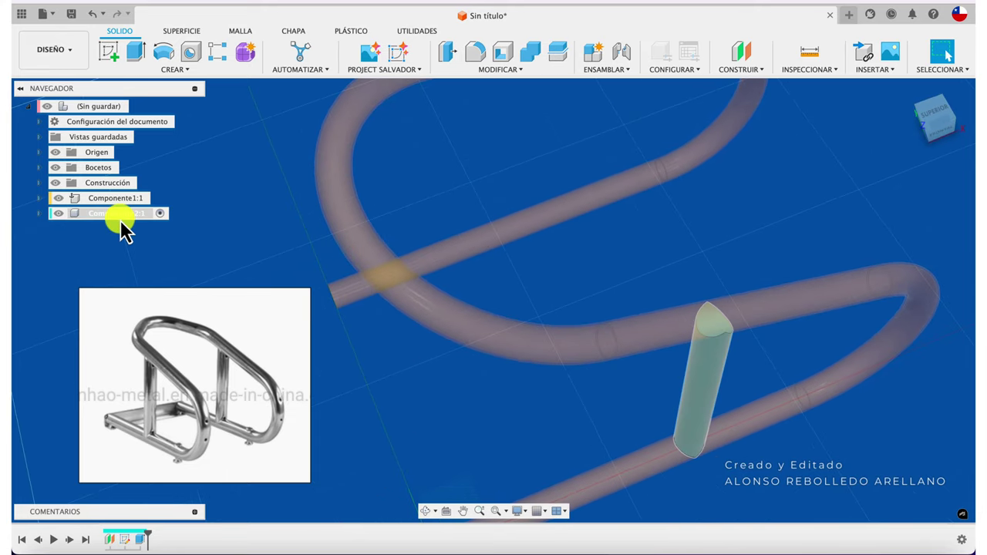
right_click(113, 215)
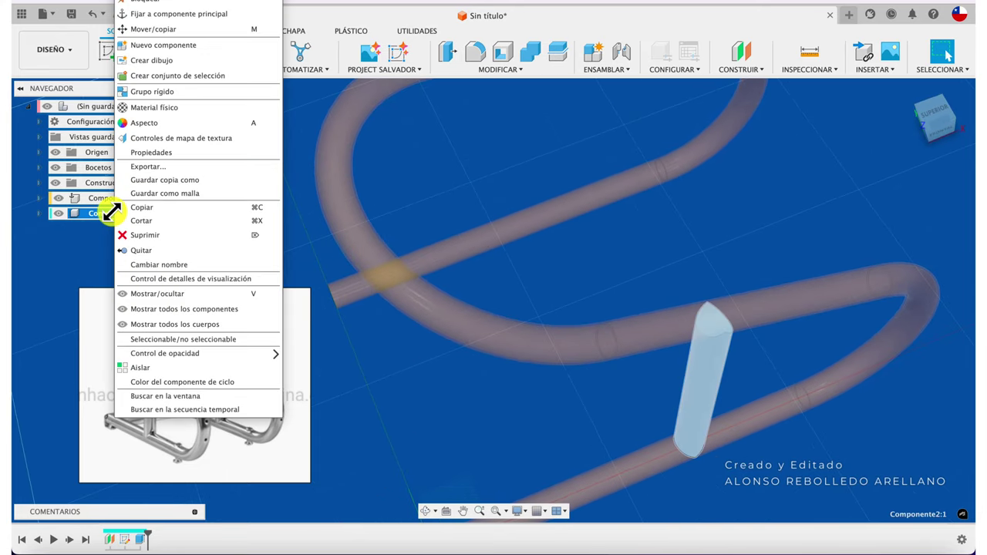
left_click(182, 364)
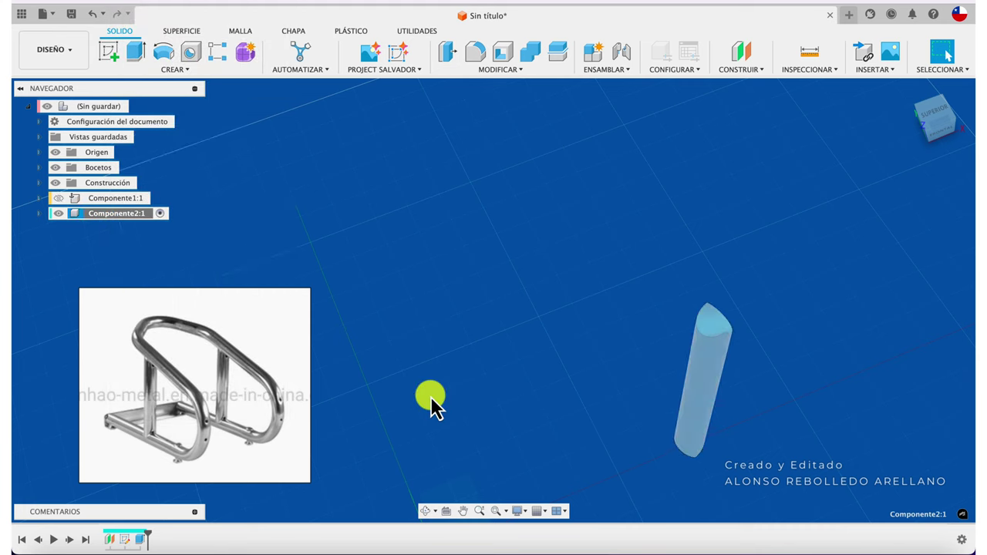
mouse_move(435, 406)
middle_mouse_down("shift")
mouse_move(435, 377)
mouse_move(537, 328)
mouse_move(660, 300)
mouse_move(551, 295)
mouse_move(418, 205)
mouse_move(509, 112)
middle_mouse_up("shift")
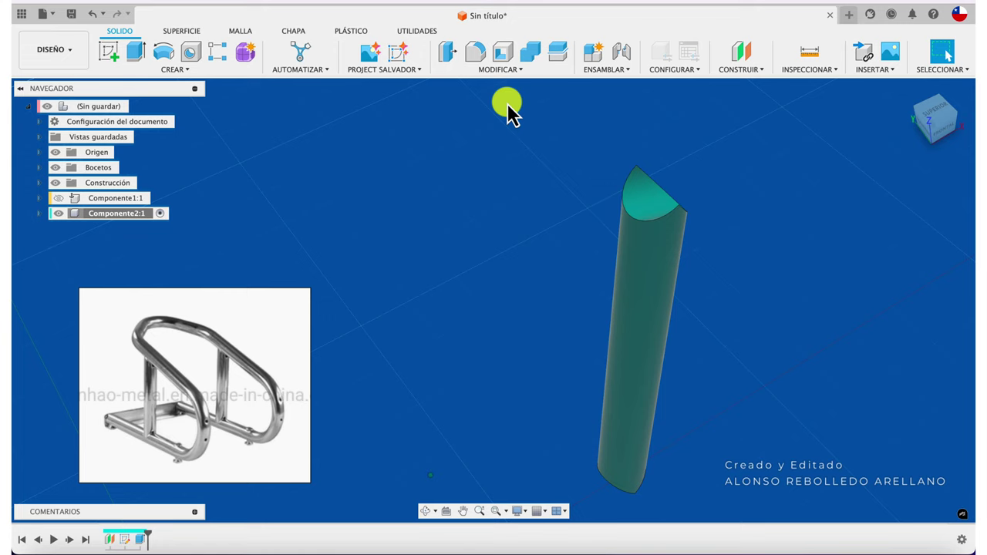
Step: Shell the post with 1.2 mm inner thickness, removing both end faces
left_click(502, 51)
left_click(635, 202)
mouse_move(637, 209)
middle_mouse_down("shift")
mouse_move(650, 334)
mouse_move(637, 372)
middle_mouse_up("shift")
left_click(637, 372)
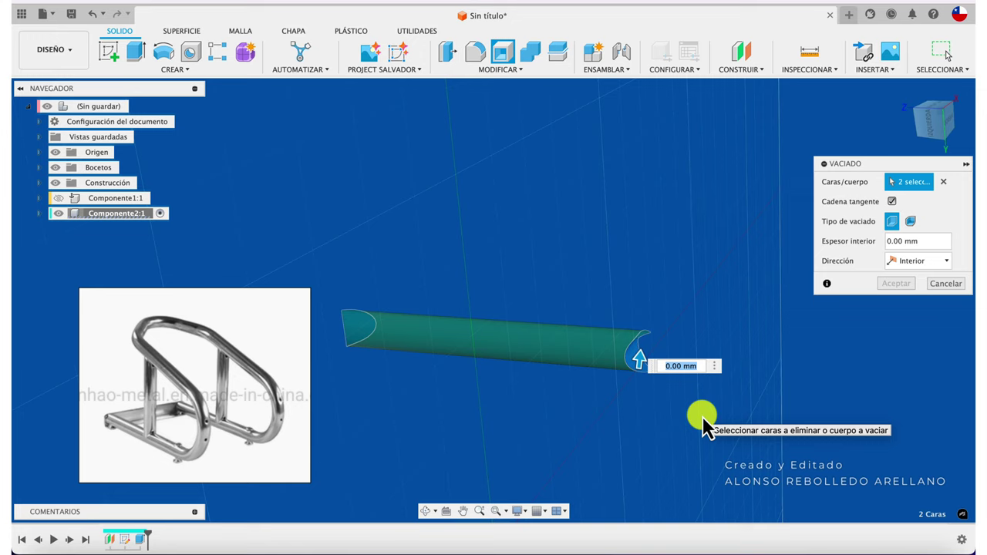
type("1.2")
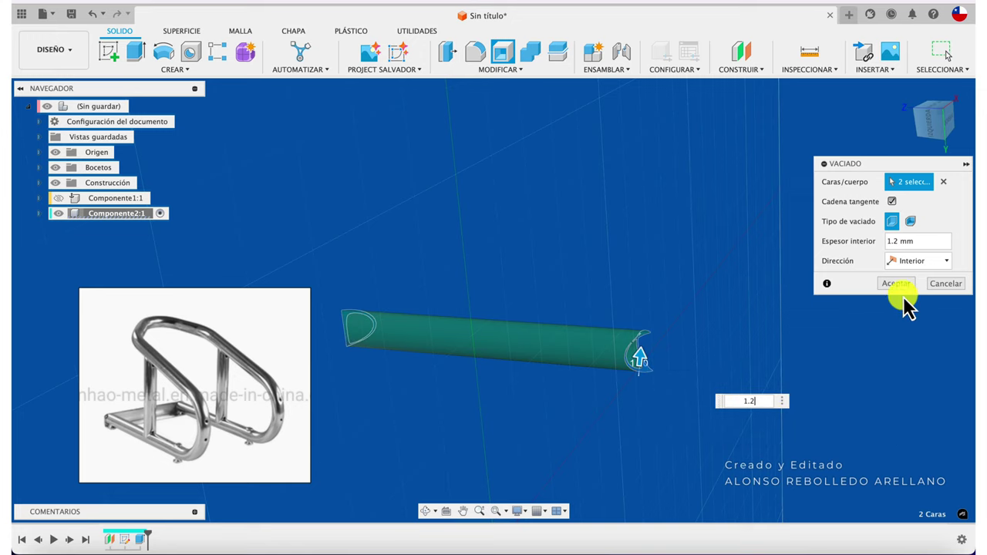
left_click(899, 284)
mouse_move(734, 275)
middle_mouse_down("shift")
mouse_move(736, 284)
mouse_move(242, 257)
middle_mouse_up("shift")
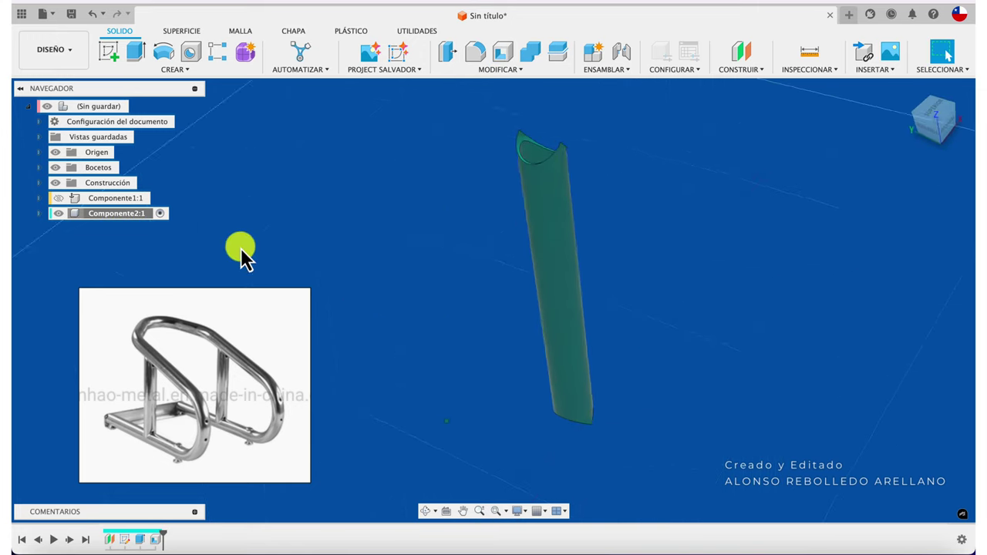
right_click(144, 223)
Step: Un-isolate the post, activate the root assembly, and expand Componente1:1 and Componente2:1
left_click(188, 370)
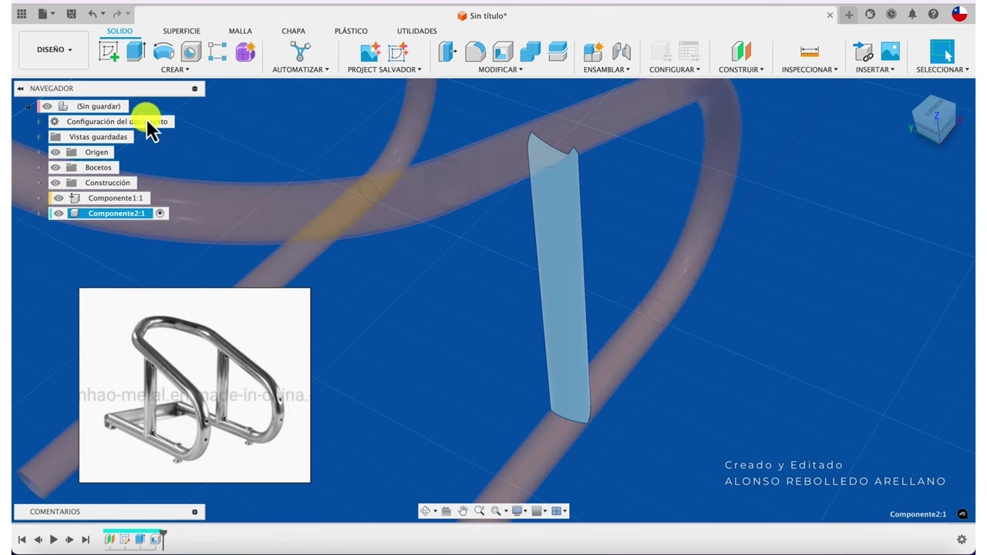
left_click(136, 107)
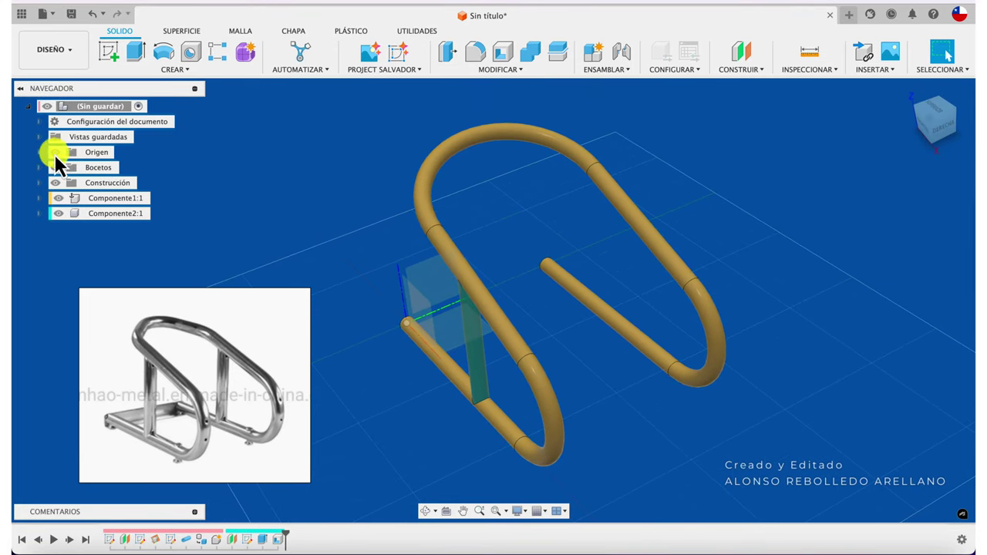
left_click(39, 201)
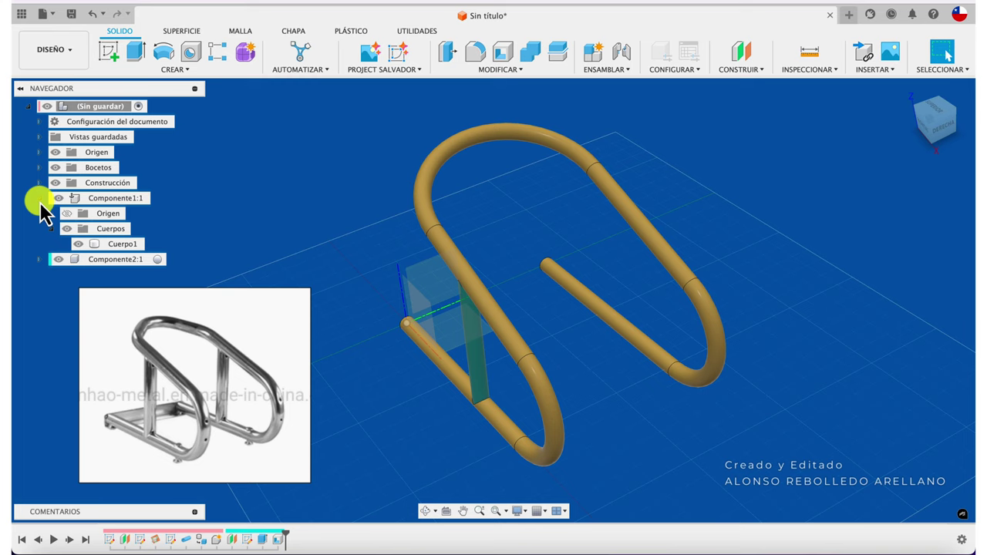
left_click(40, 260)
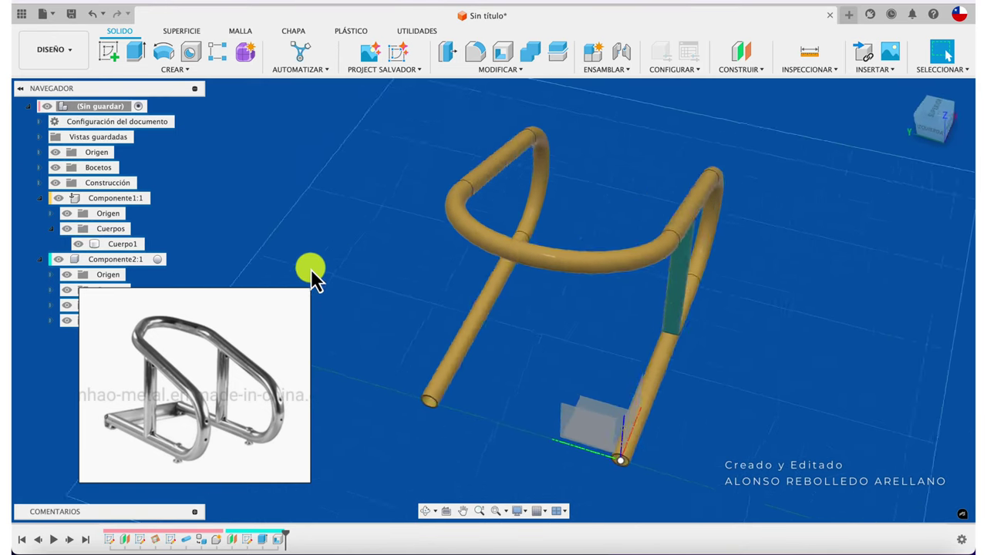
scroll(311, 268, "up", 5)
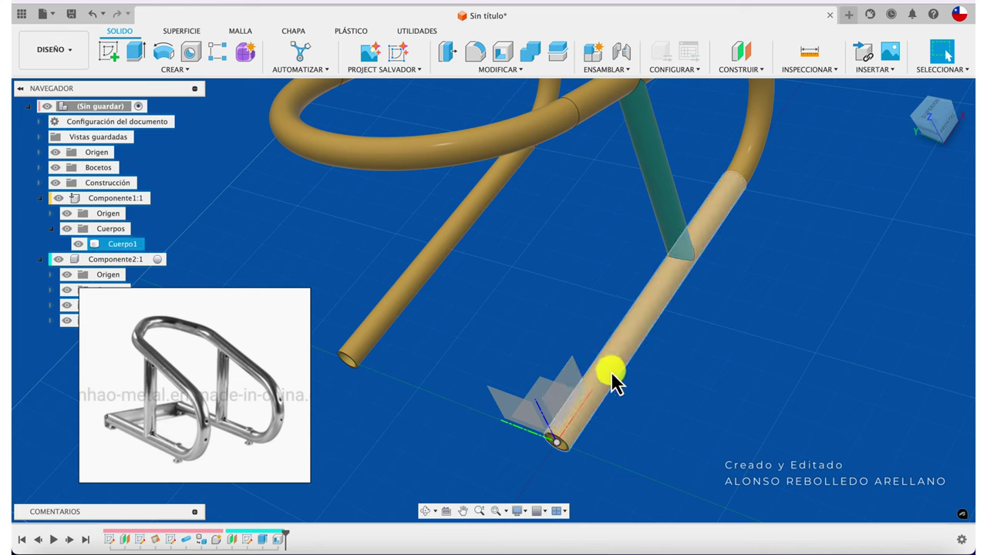
mouse_move(612, 379)
middle_mouse_down("shift")
mouse_move(441, 334)
mouse_move(497, 323)
mouse_move(535, 337)
mouse_move(612, 320)
mouse_move(617, 286)
mouse_move(742, 108)
middle_mouse_up("shift")
Step: Add a tangent plane at 90° on the left lower tube's outer face
left_click(748, 73)
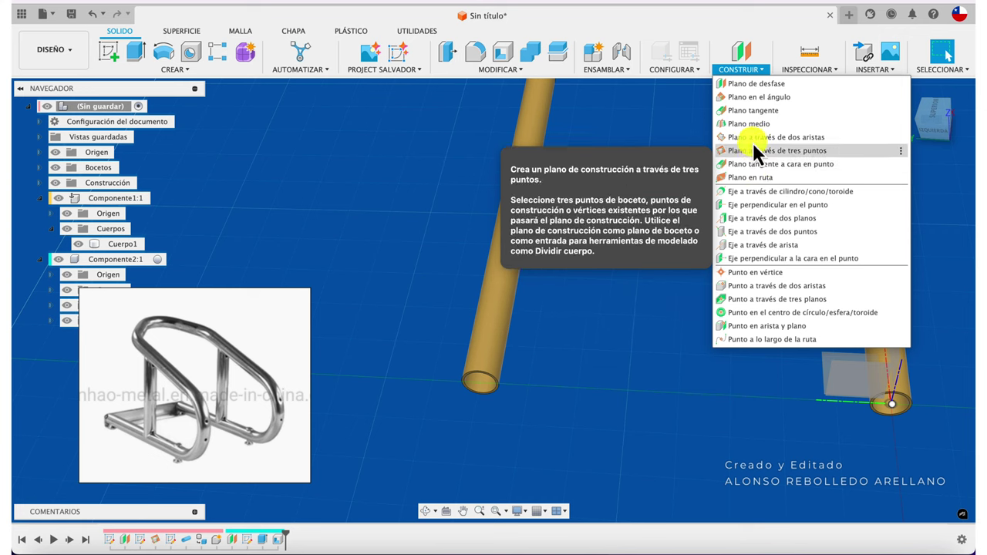
left_click(750, 114)
left_click(488, 347)
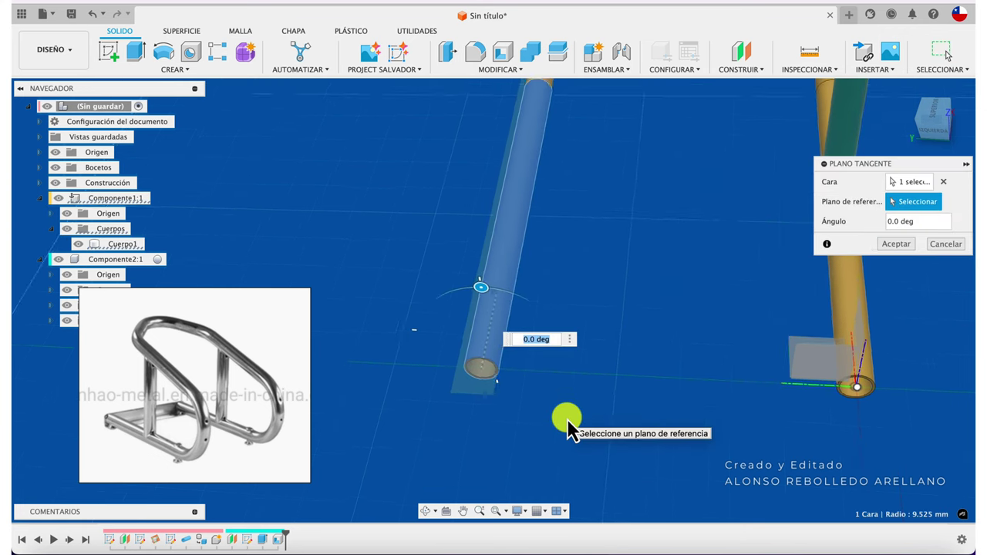
middle_click_drag(561, 335, 577, 266, "shift")
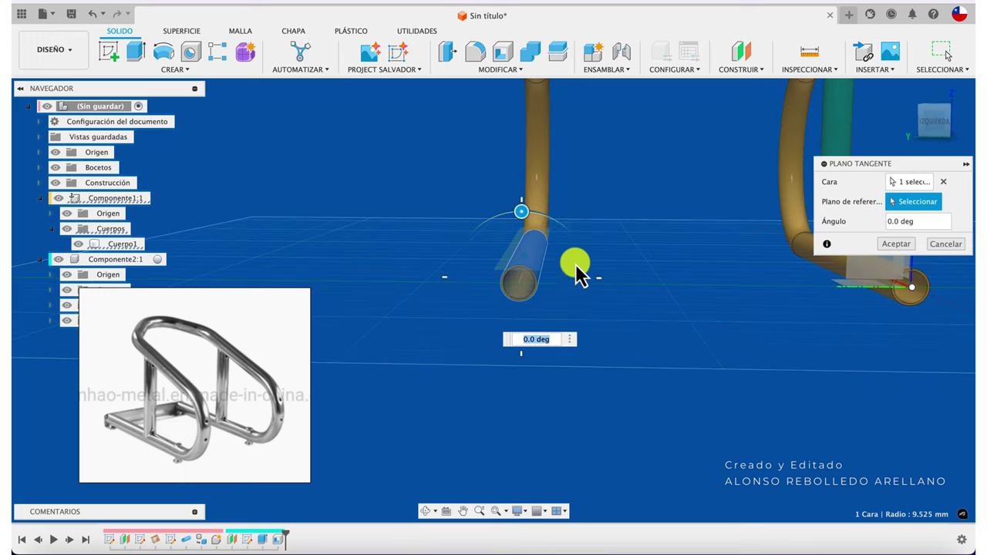
mouse_move(524, 211)
left_mouse_down()
mouse_move(494, 245)
mouse_move(487, 276)
left_mouse_up()
left_click(661, 335)
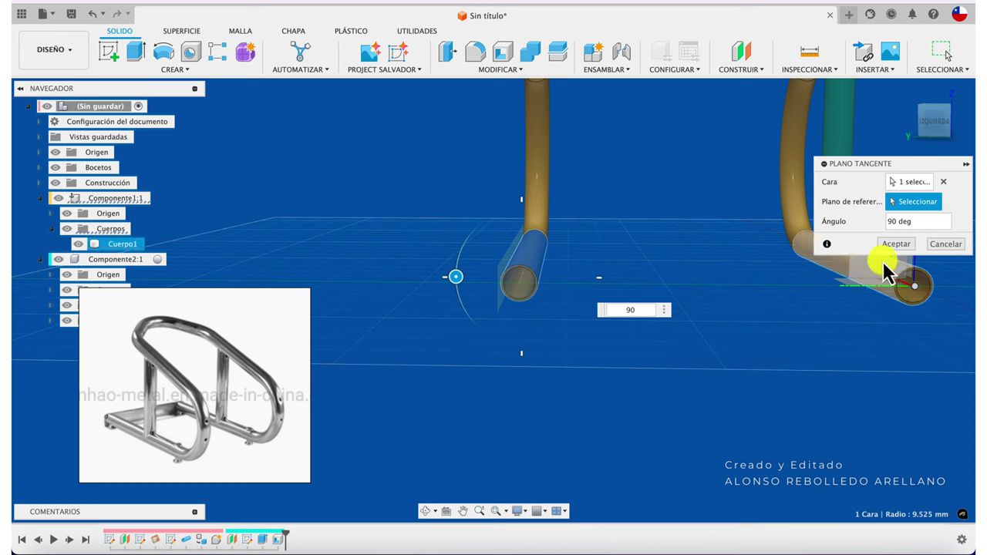
left_click(894, 244)
mouse_move(779, 306)
middle_mouse_down("shift")
mouse_move(738, 309)
mouse_move(822, 288)
mouse_move(754, 221)
mouse_move(826, 324)
mouse_move(704, 198)
mouse_move(718, 85)
middle_mouse_up("shift")
Step: Add a second 90° tangent plane on the right lower tube's outer face
left_click(739, 70)
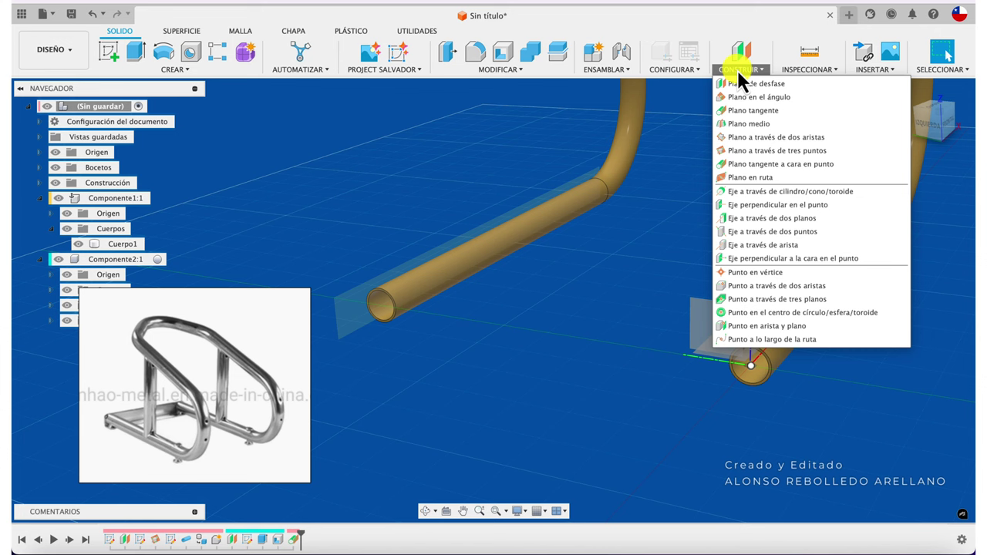
left_click(752, 113)
left_click(811, 299)
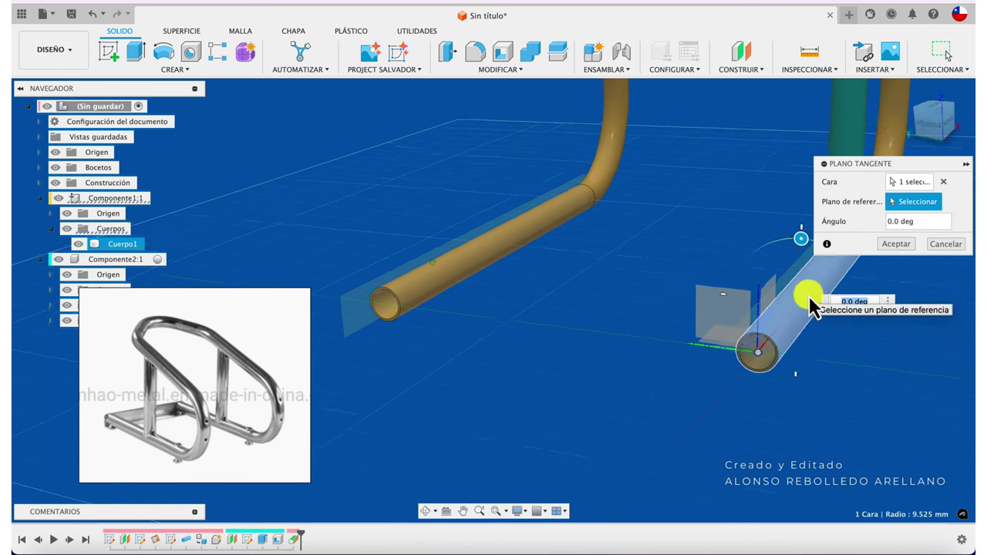
middle_click_drag(810, 298, 771, 222, "shift")
left_click_drag(767, 220, 818, 282)
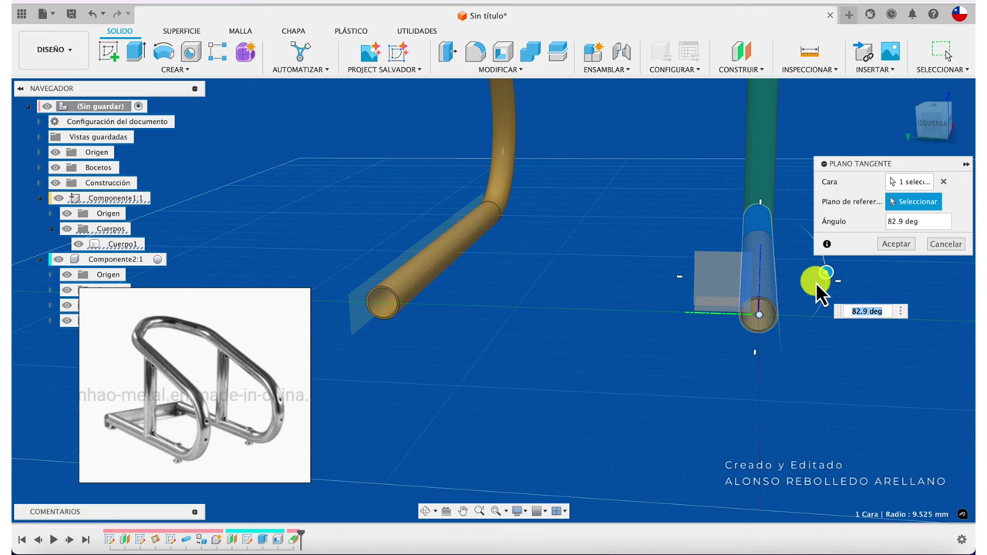
type("90")
key("Return")
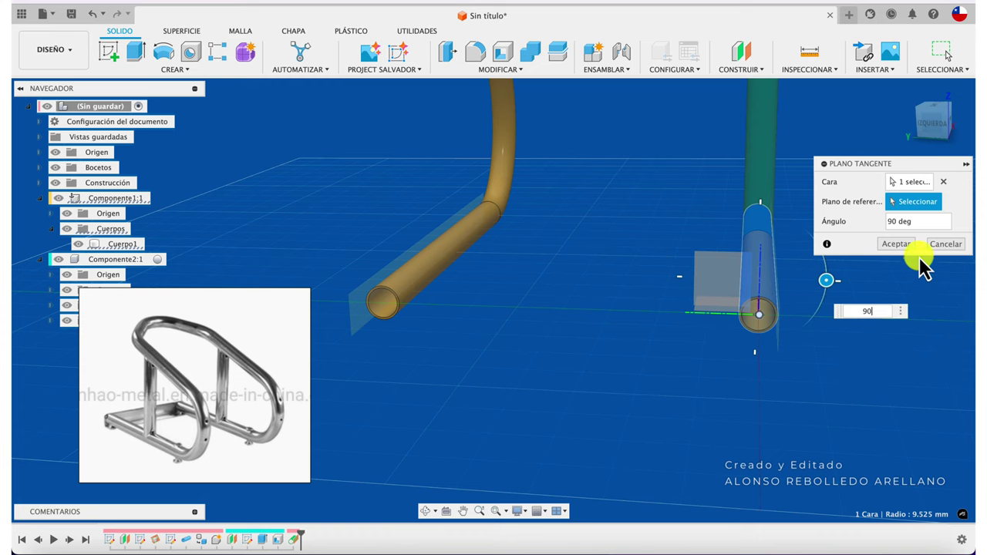
left_click(896, 243)
middle_click_drag(766, 423, 621, 397, "shift")
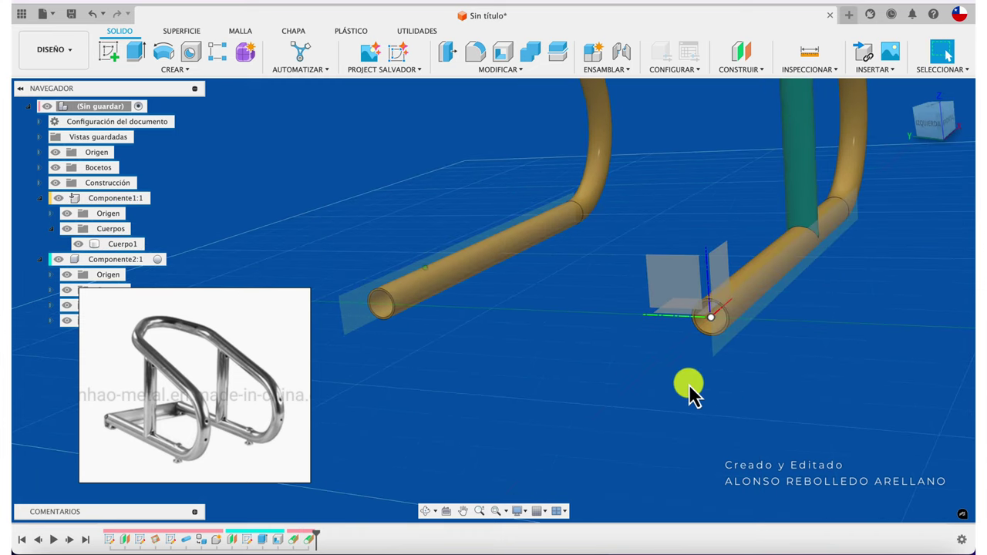
left_click(736, 69)
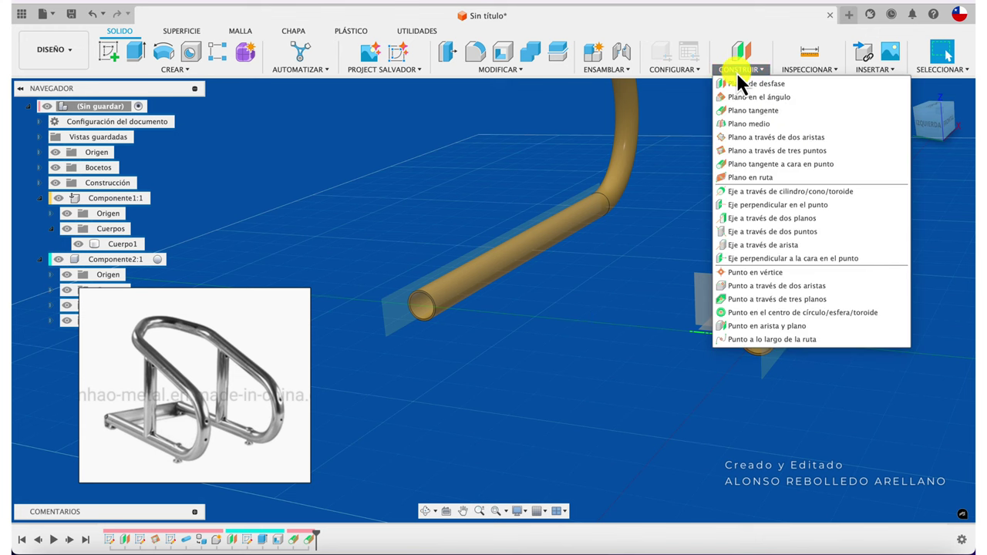
left_click(749, 123)
left_click(771, 363)
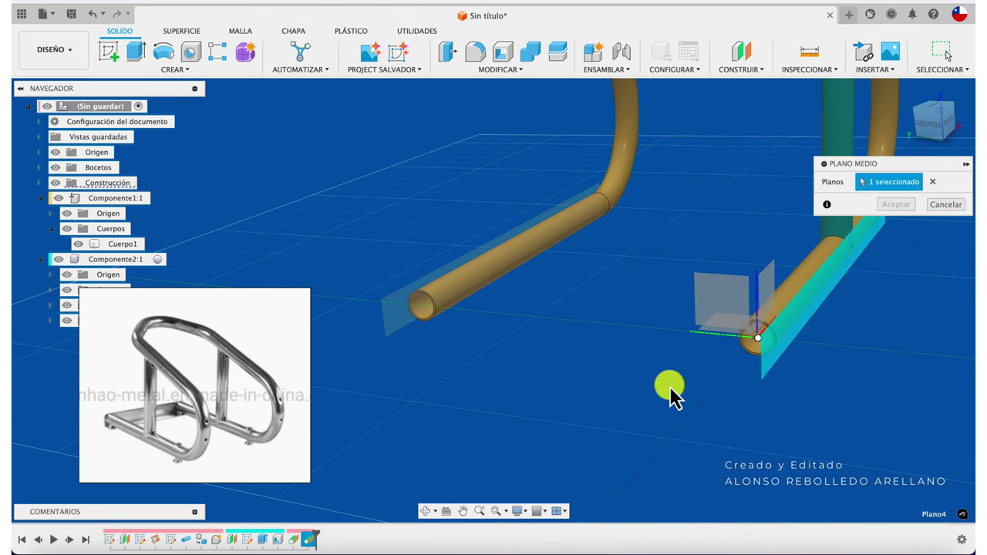
left_click(392, 334)
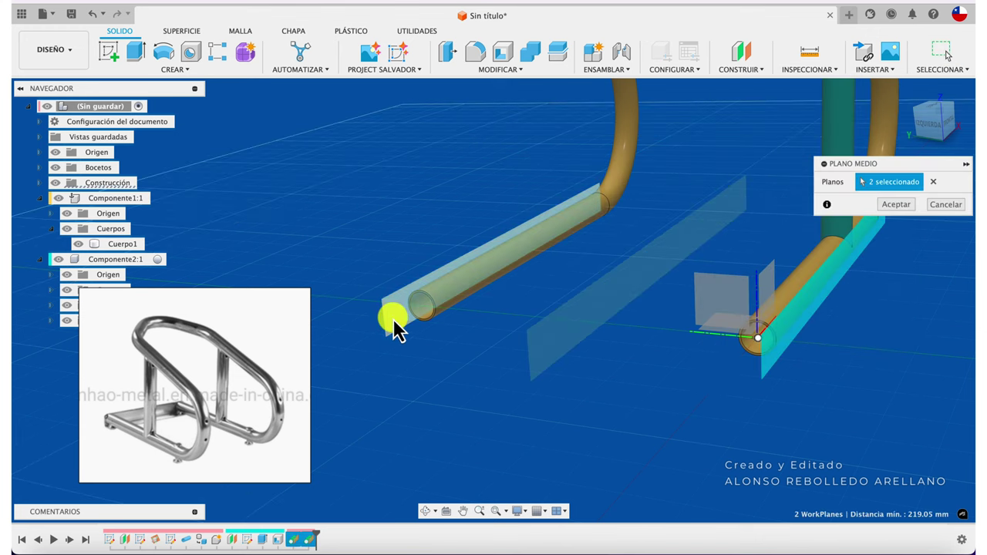
left_click(896, 205)
scroll(540, 224, "down", 5)
scroll(512, 198, "down", 2)
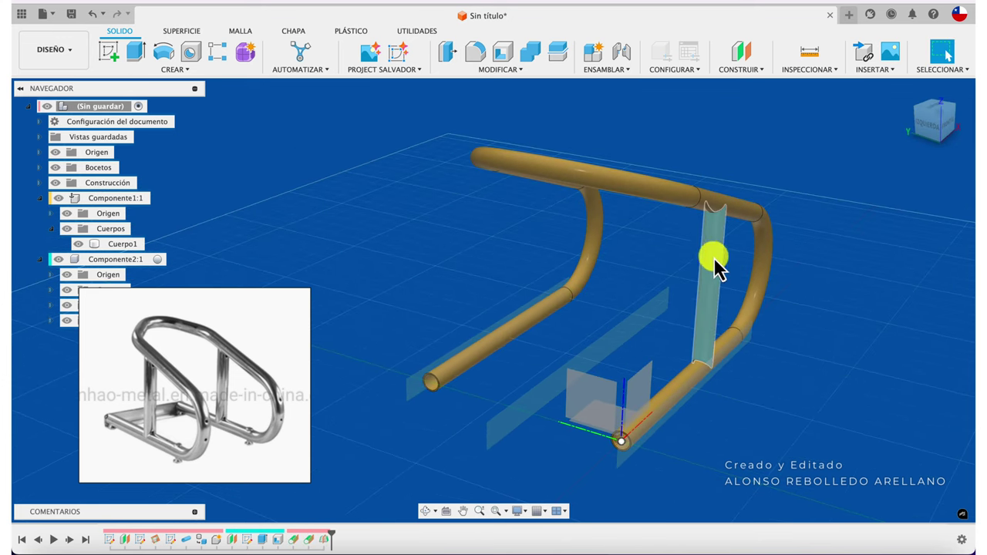
left_click(193, 71)
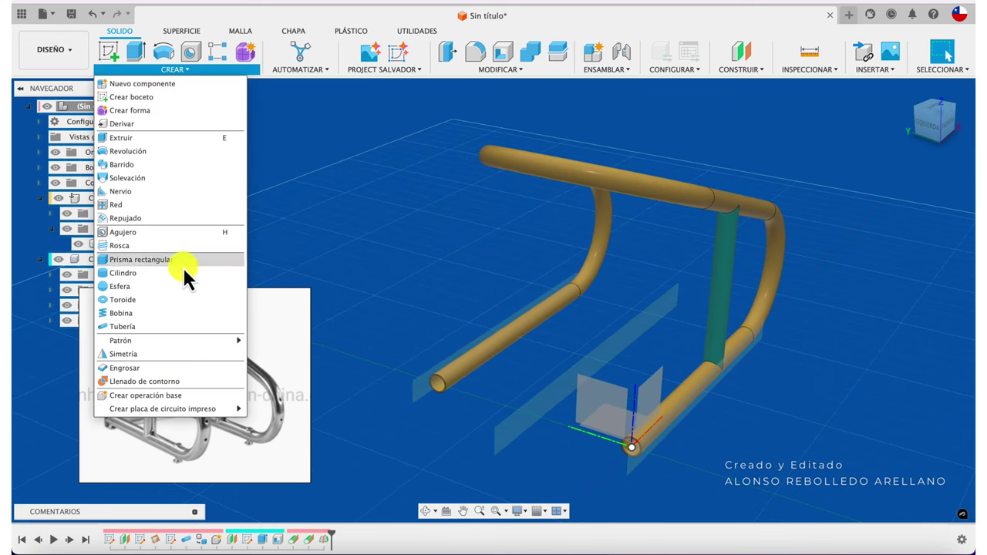
left_click(169, 355)
left_click(716, 298)
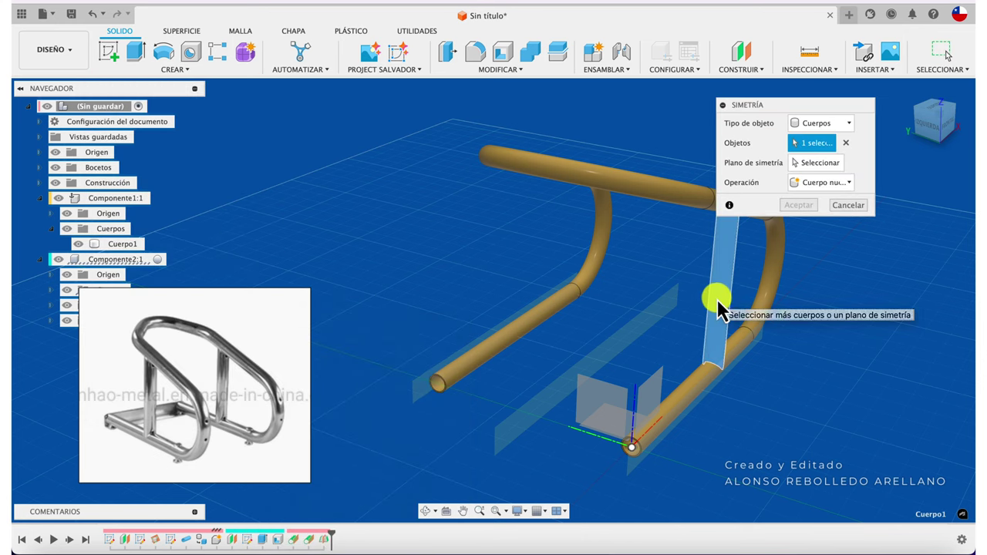
left_click(804, 168)
left_click(672, 316)
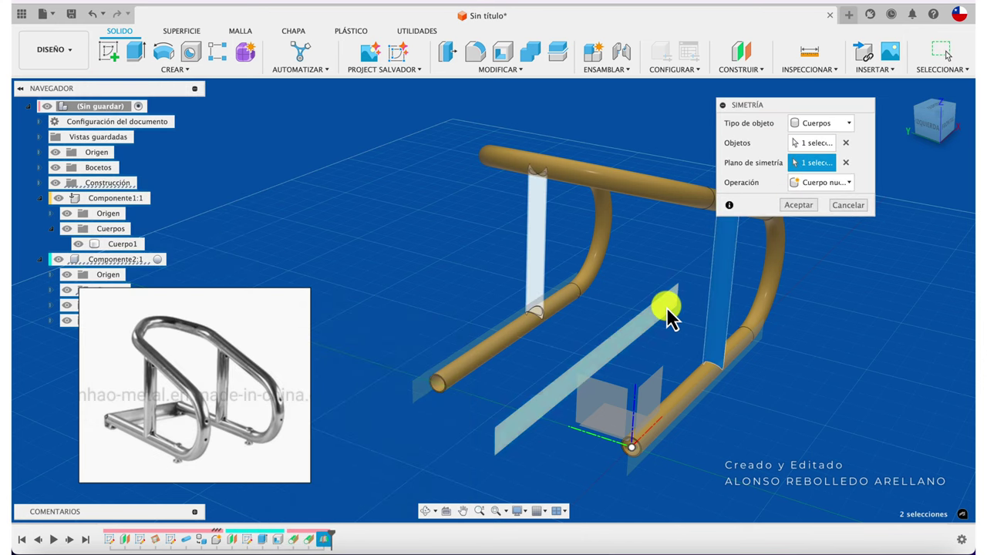
left_click(799, 205)
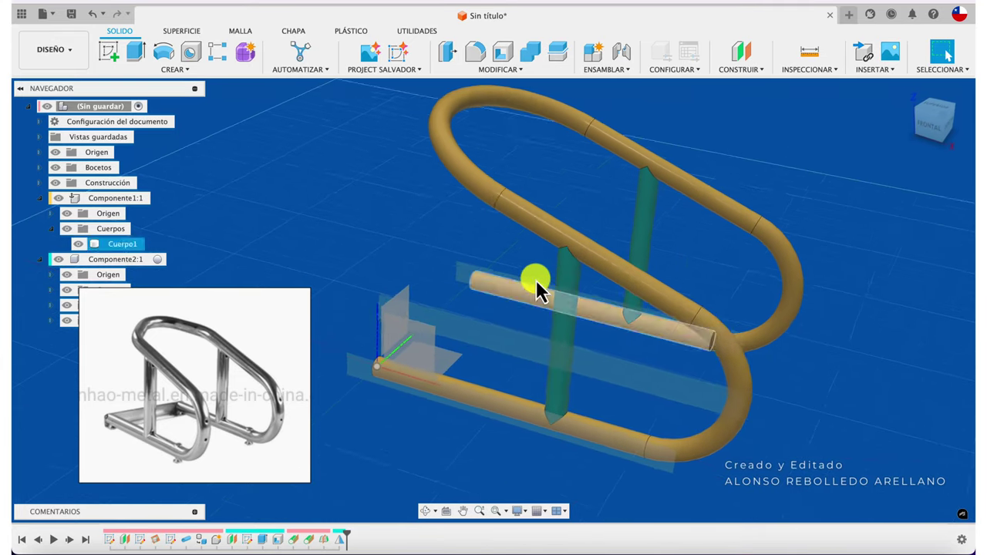
left_click(546, 355)
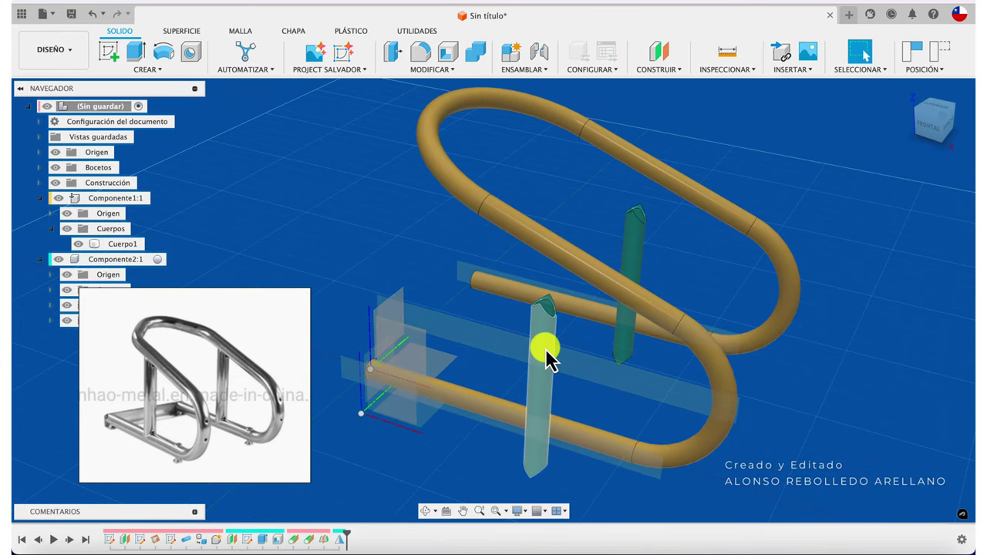
key("Escape")
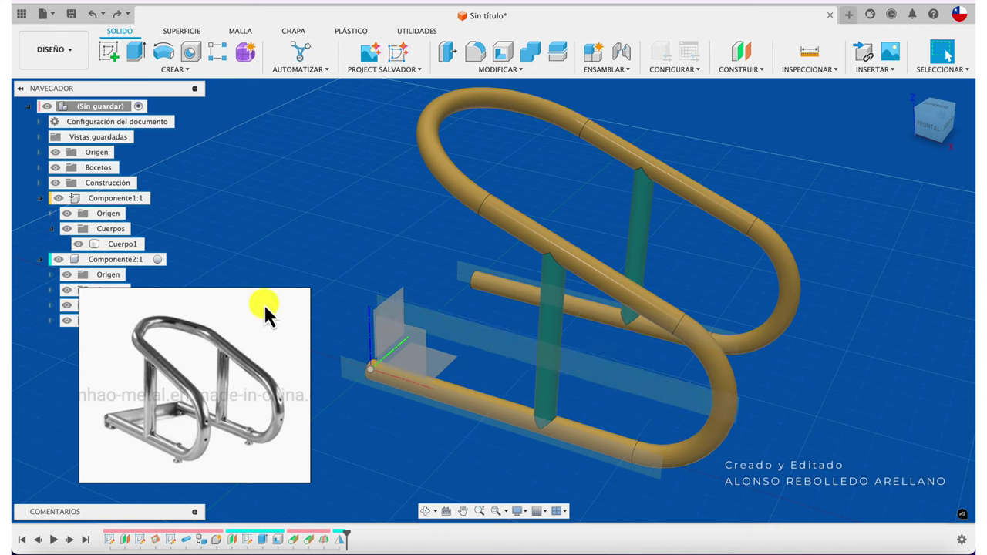
left_click_drag(340, 236, 337, 233)
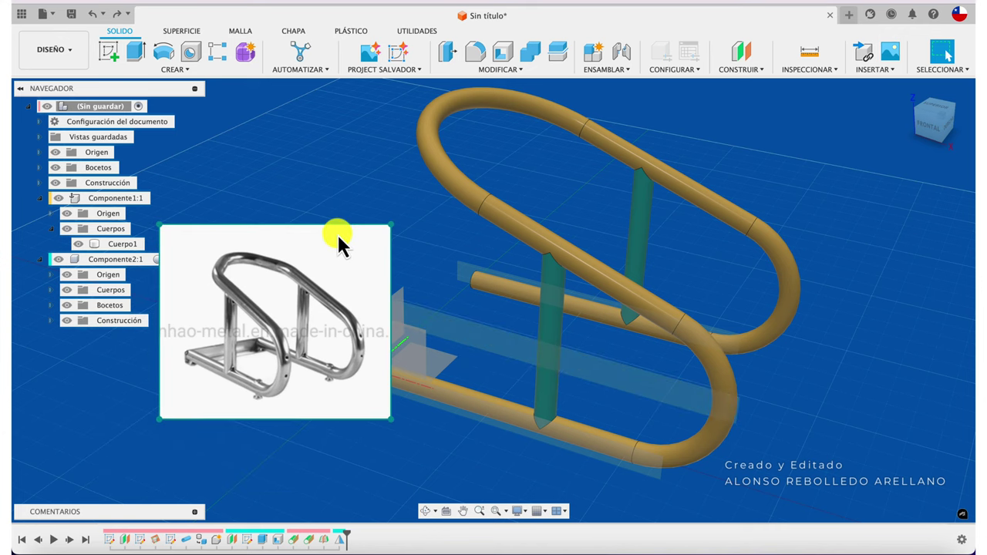
Step: Turn the second strut body Cuerpo2 inside Componente2:1 into a new component, Componente3:1
left_click(120, 261)
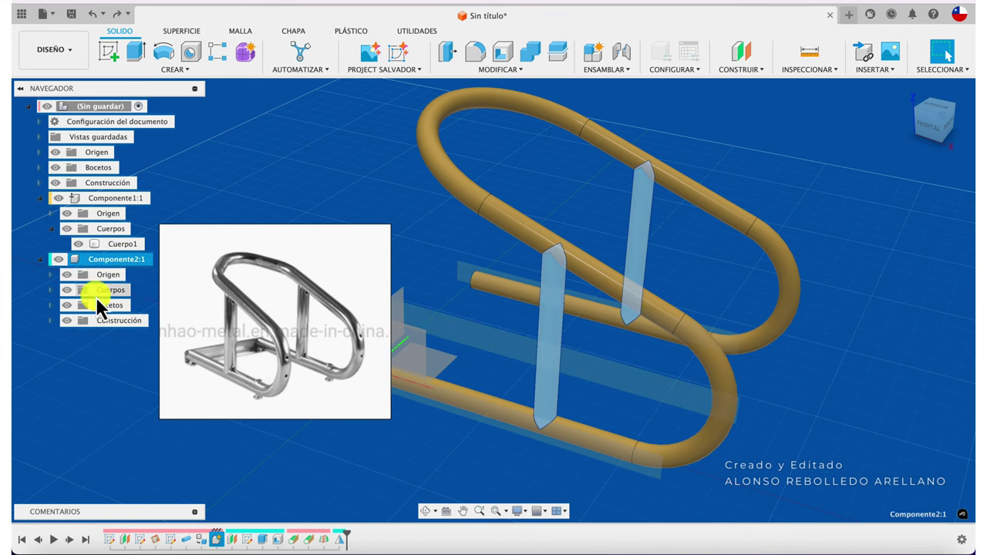
left_click(54, 294)
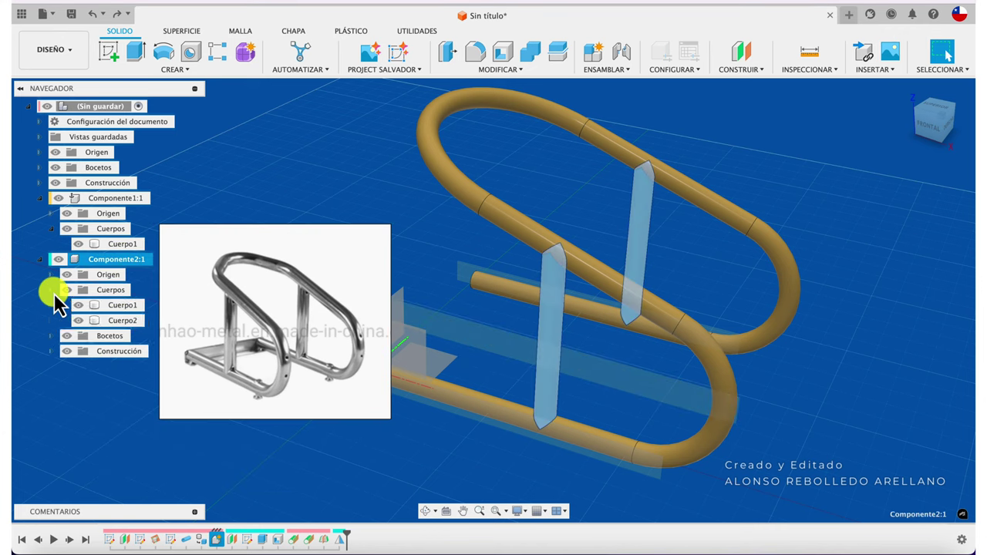
left_click(119, 323)
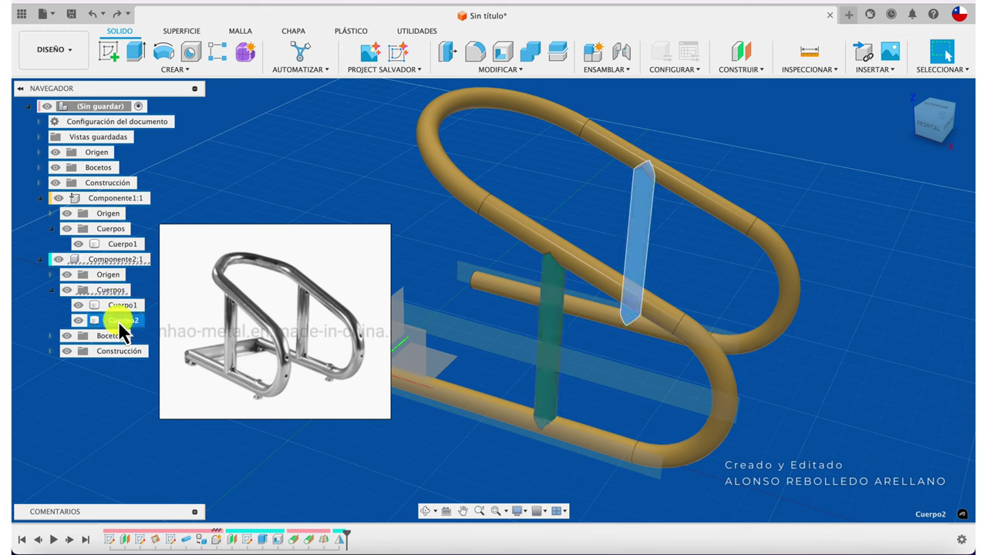
right_click(123, 330)
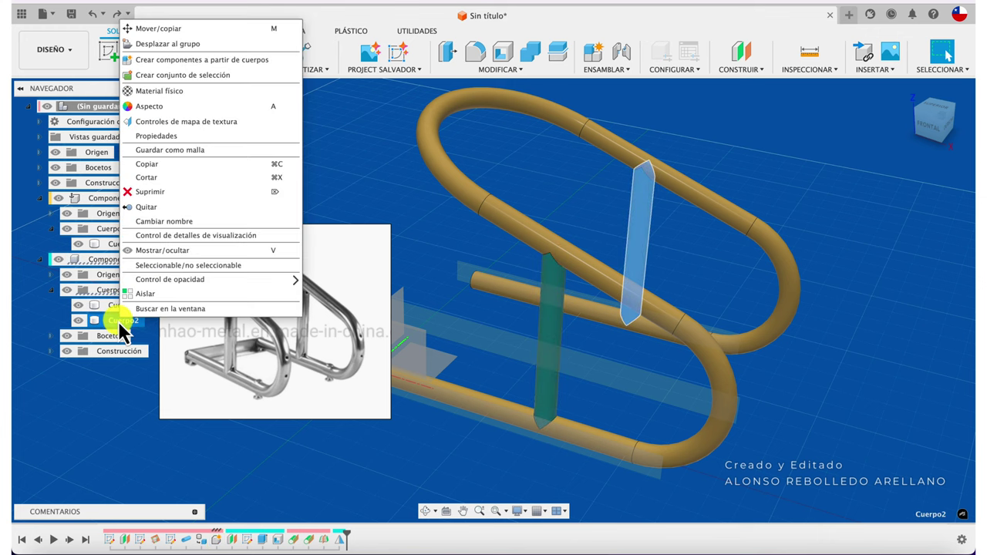
left_click(185, 61)
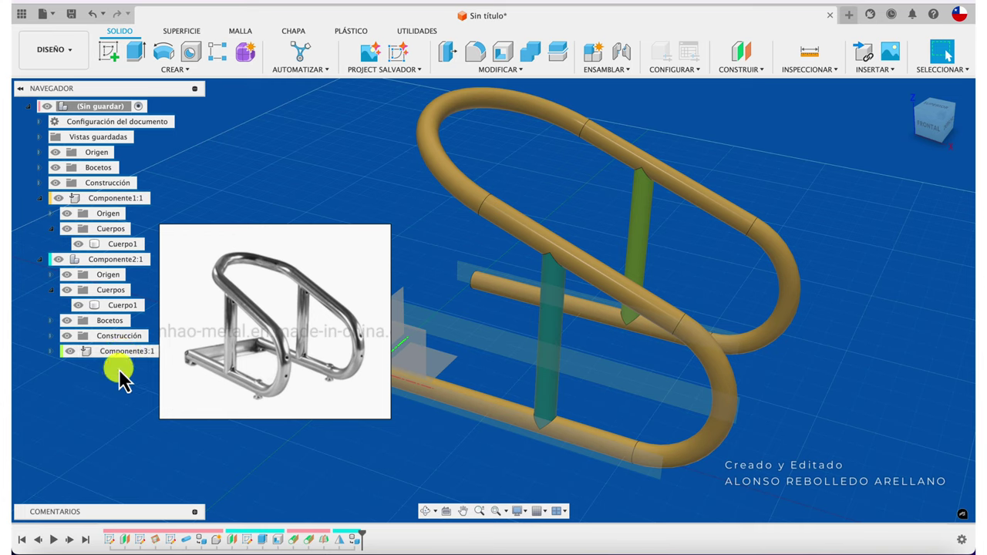
Step: Move Componente3:1 out of Componente2:1 to the top level of the assembly tree
mouse_move(123, 351)
left_click(41, 260)
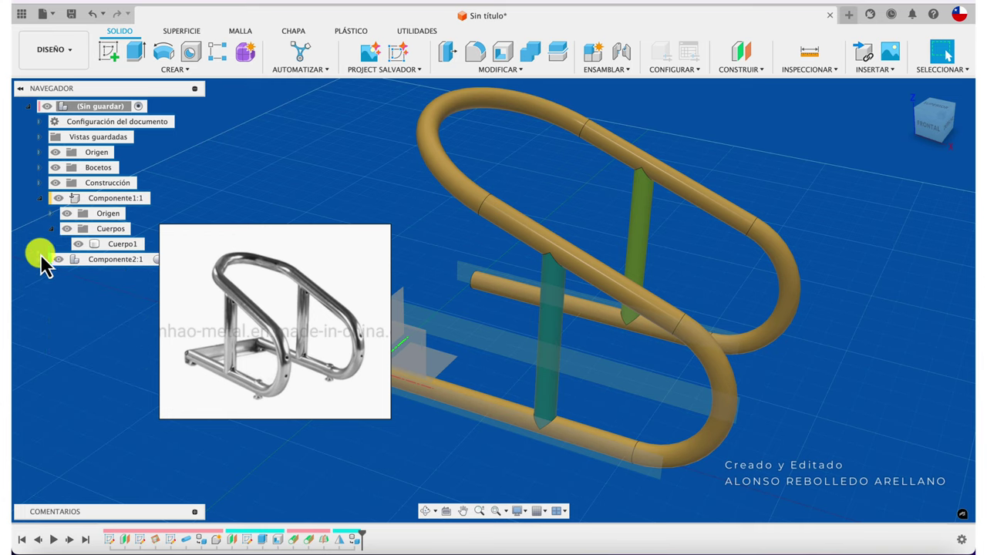
left_click(41, 198)
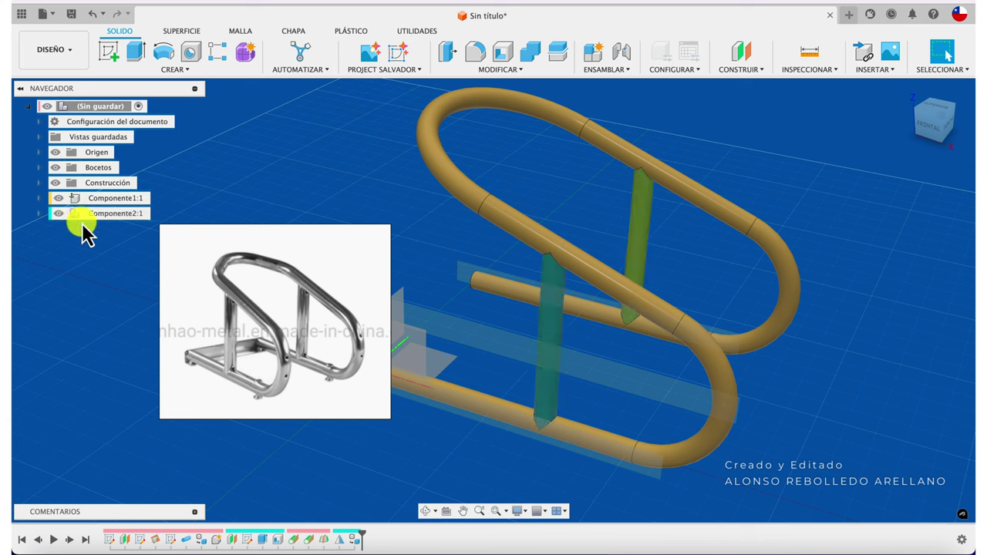
left_click(40, 213)
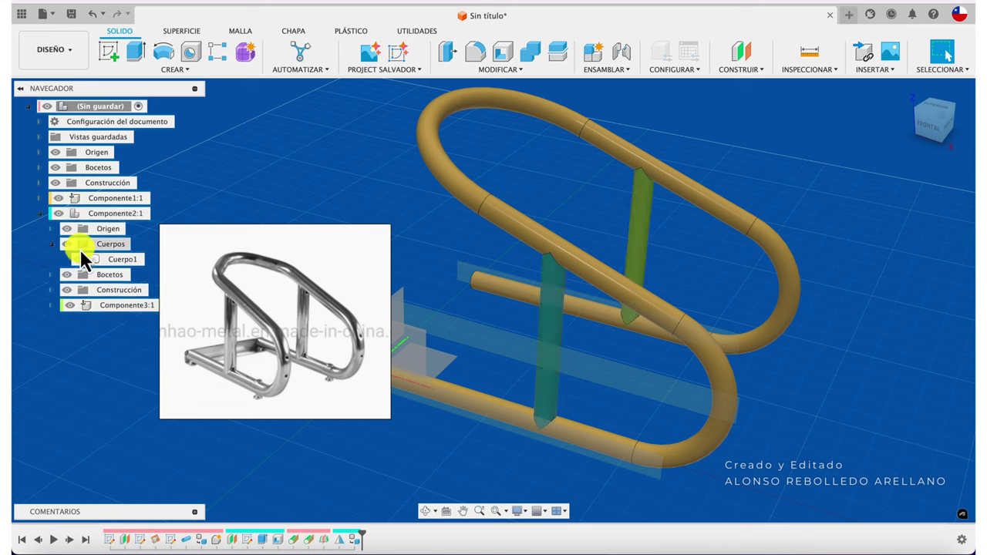
left_click_drag(108, 306, 133, 107)
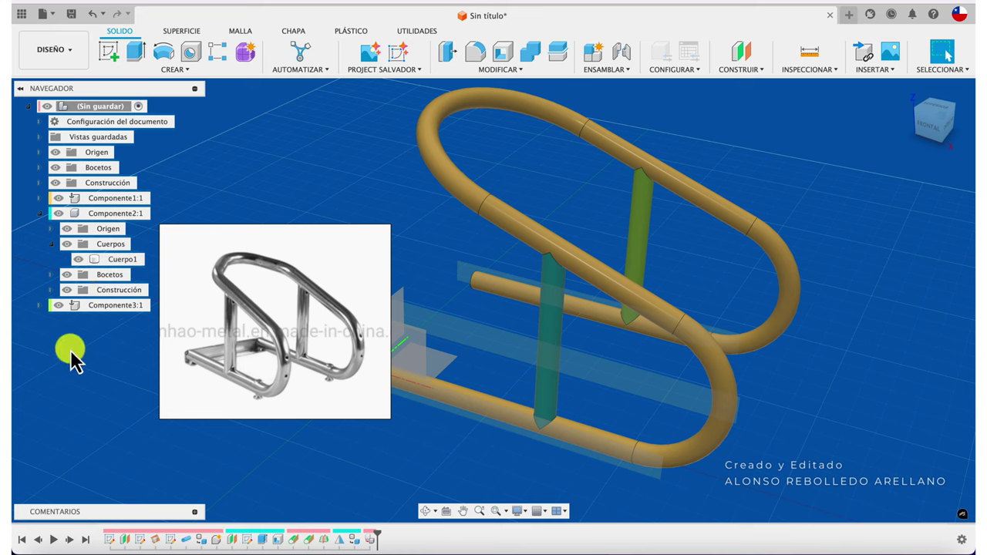
left_click(40, 215)
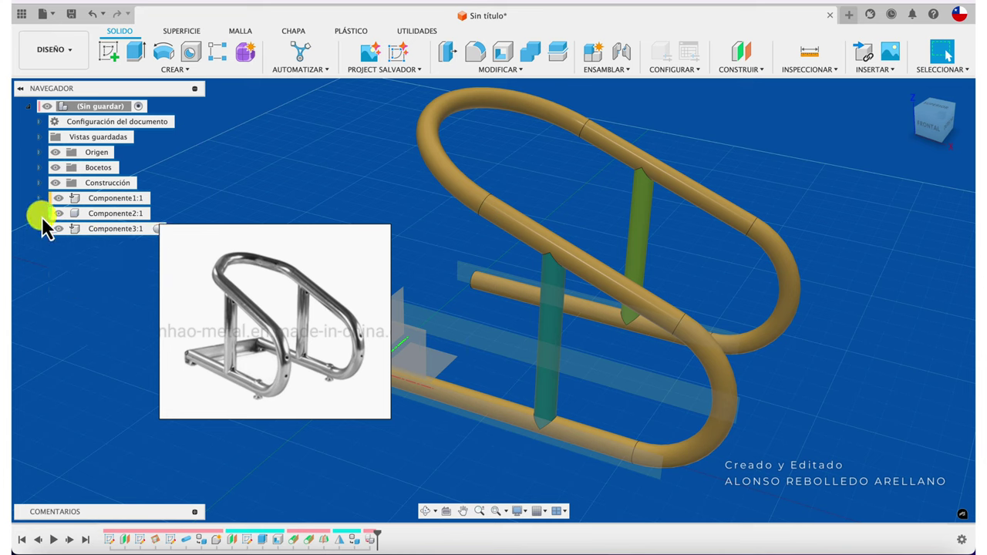
Step: Return to the top-level assembly and unground Componente3:1 from its parent
left_click(114, 229)
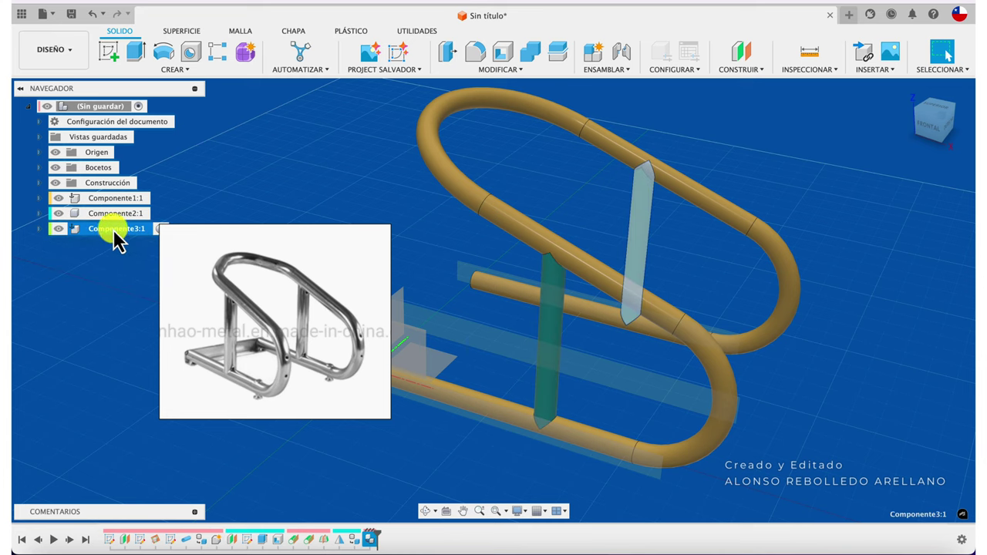
double_click(108, 201)
left_click(245, 175)
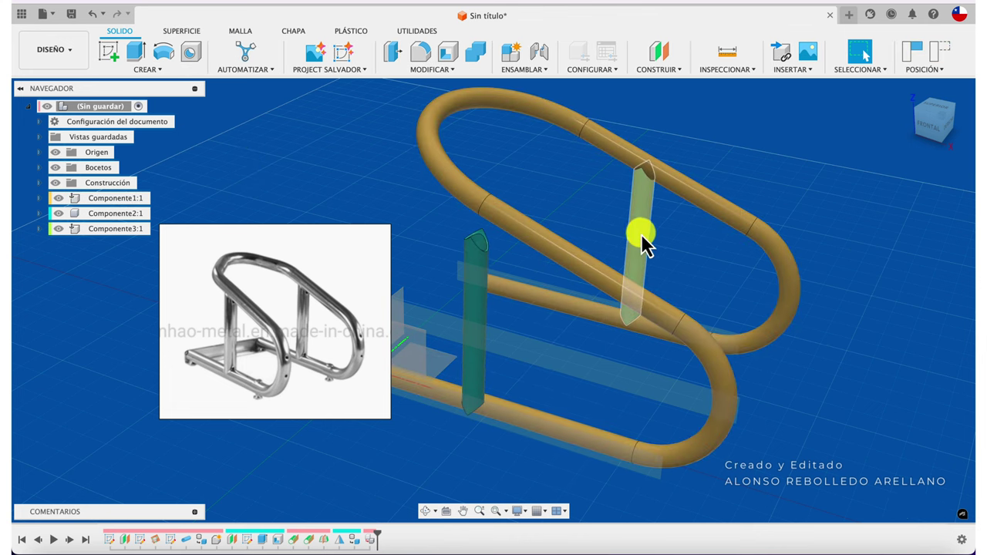
right_click(87, 235)
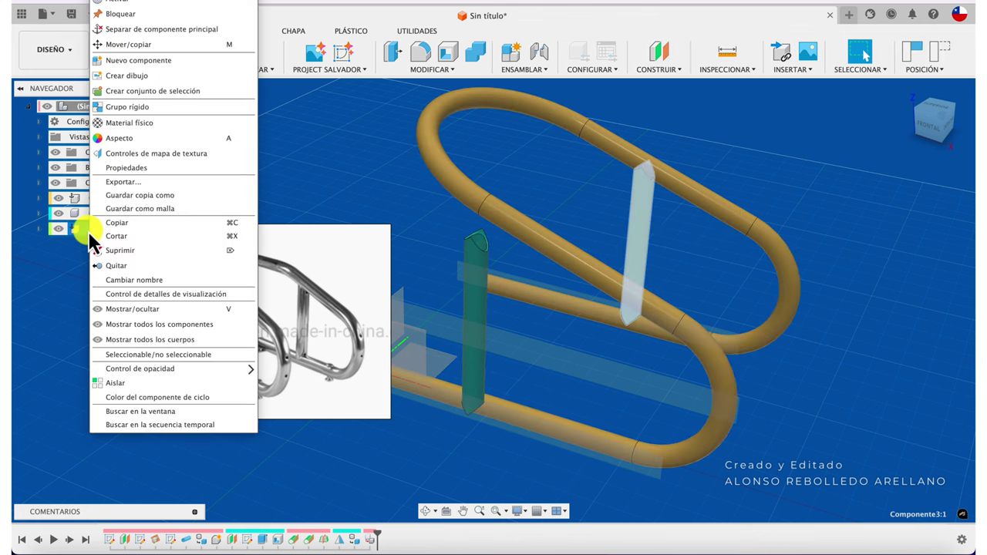
left_click(132, 29)
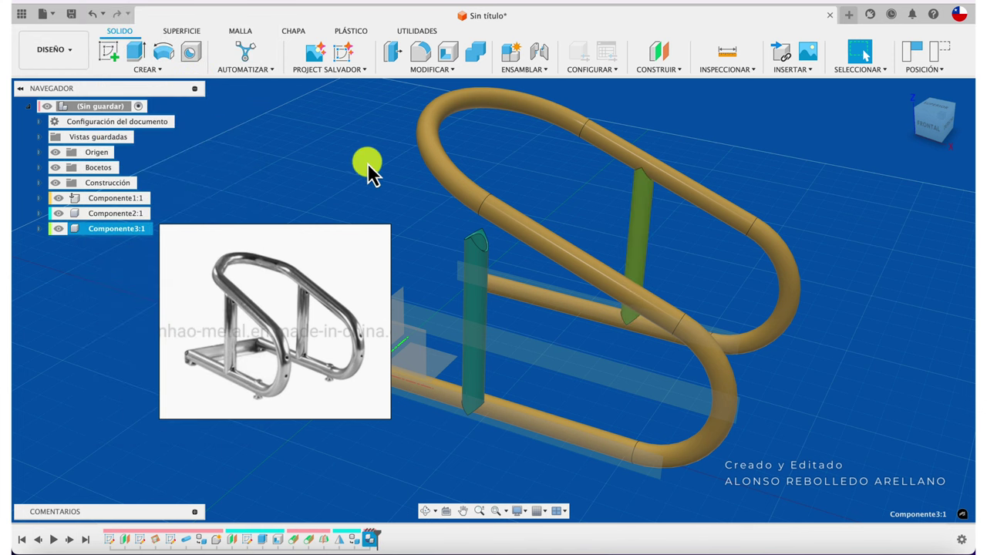
right_click(121, 236)
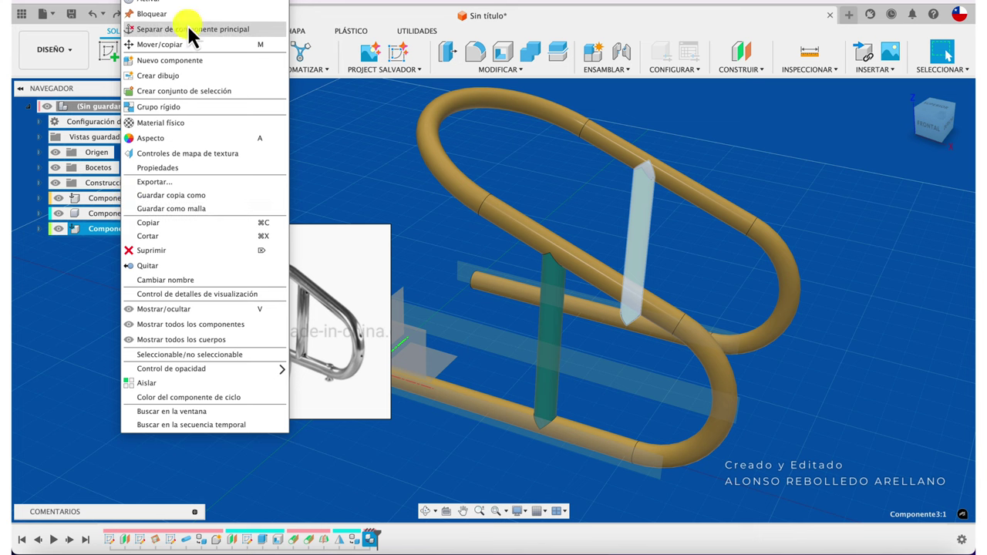
left_click(189, 31)
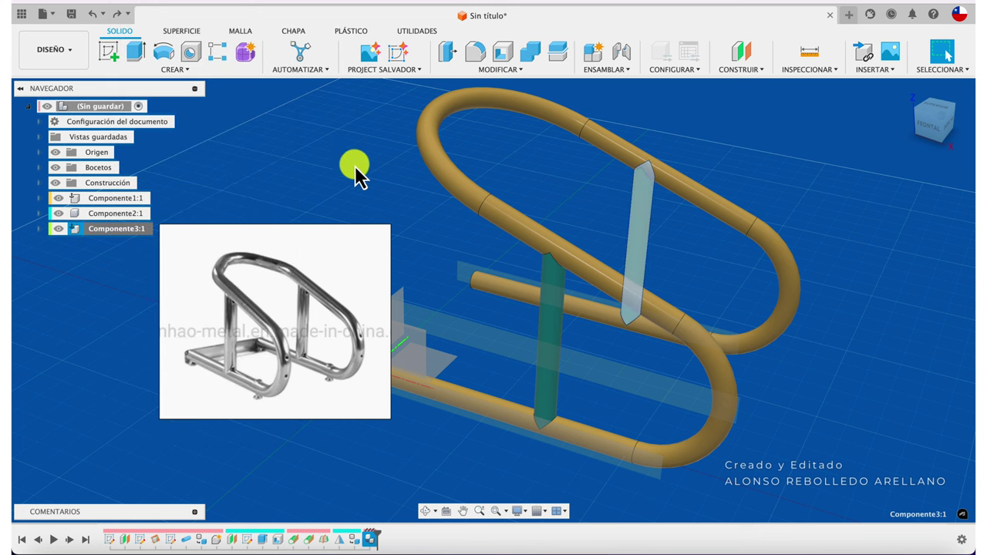
left_click(360, 191)
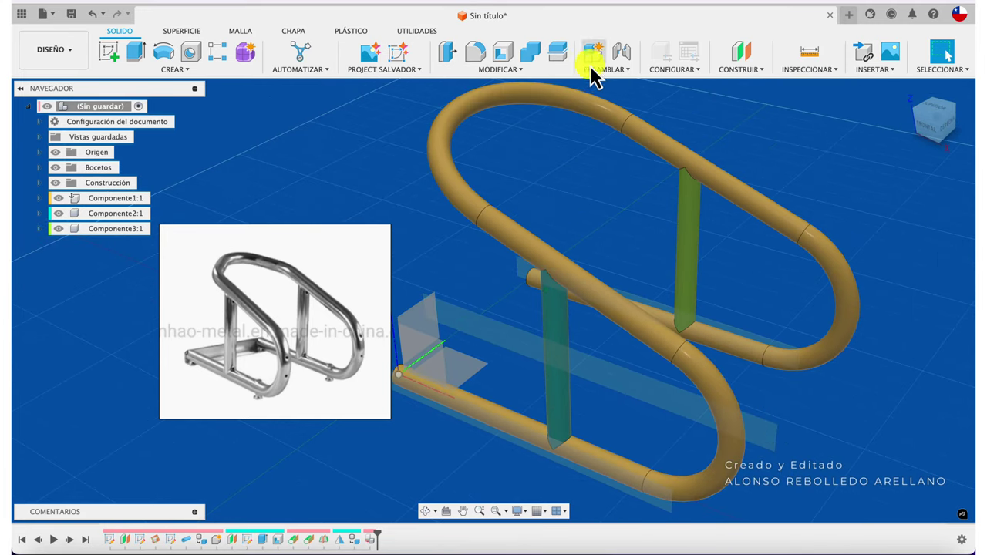
Step: Join the green strut to the gold frame with a rigid as-built joint
left_click(592, 69)
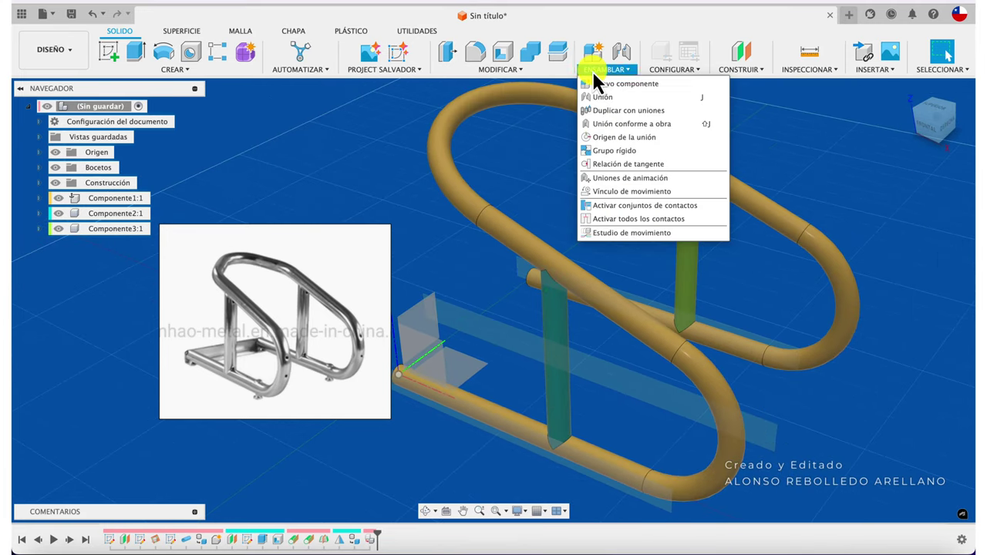
left_click(617, 125)
left_click(689, 258)
left_click(734, 206)
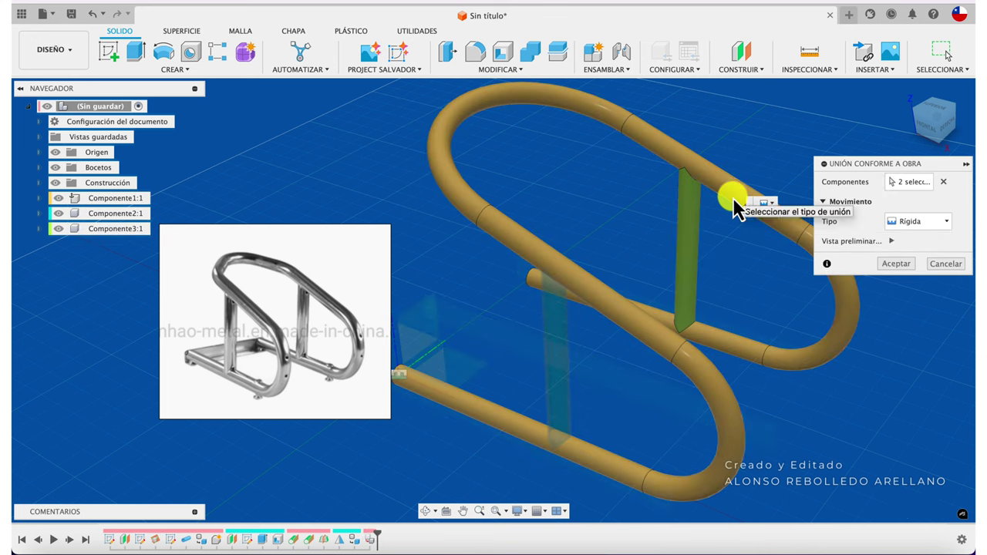
left_click(898, 264)
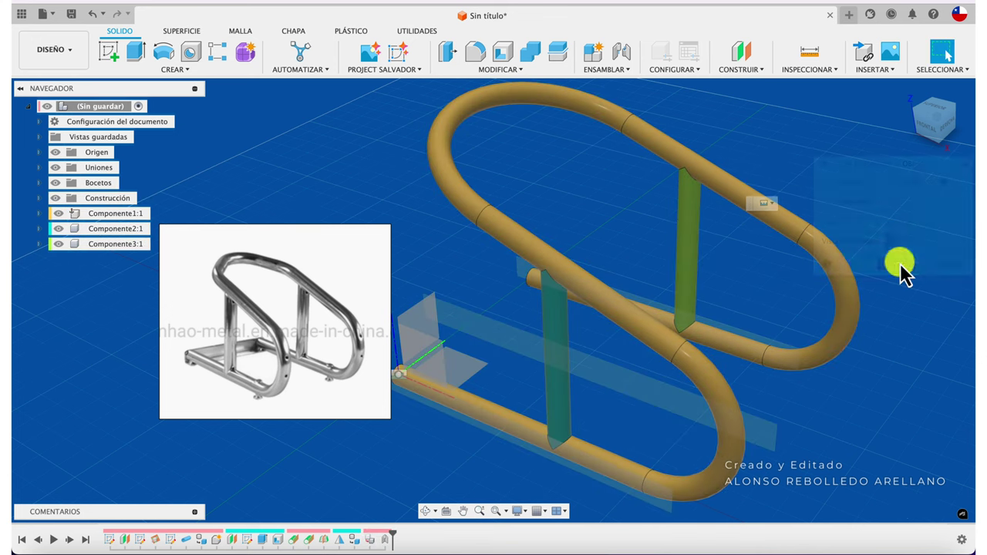
Step: Join the teal strut to the gold frame with a second rigid as-built joint
left_click(592, 70)
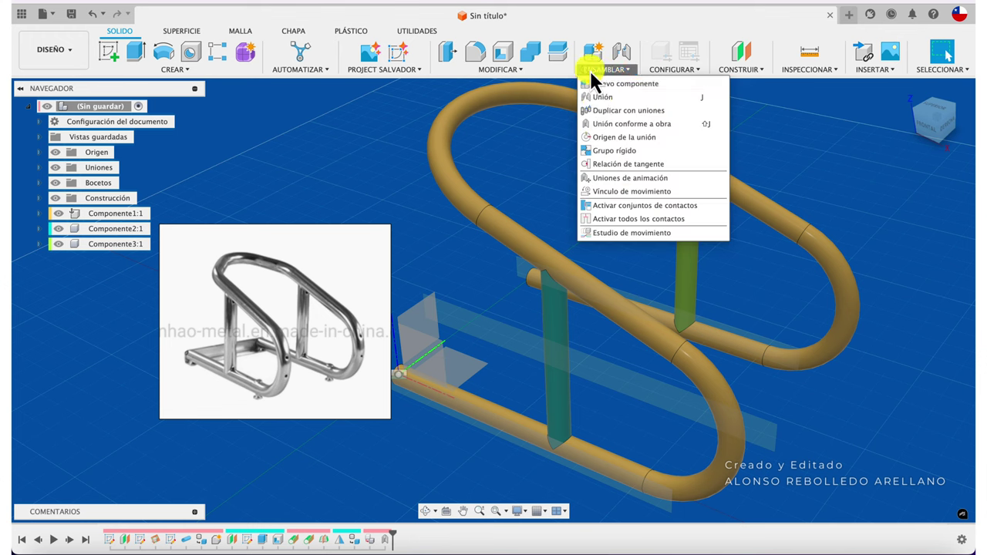
left_click(622, 124)
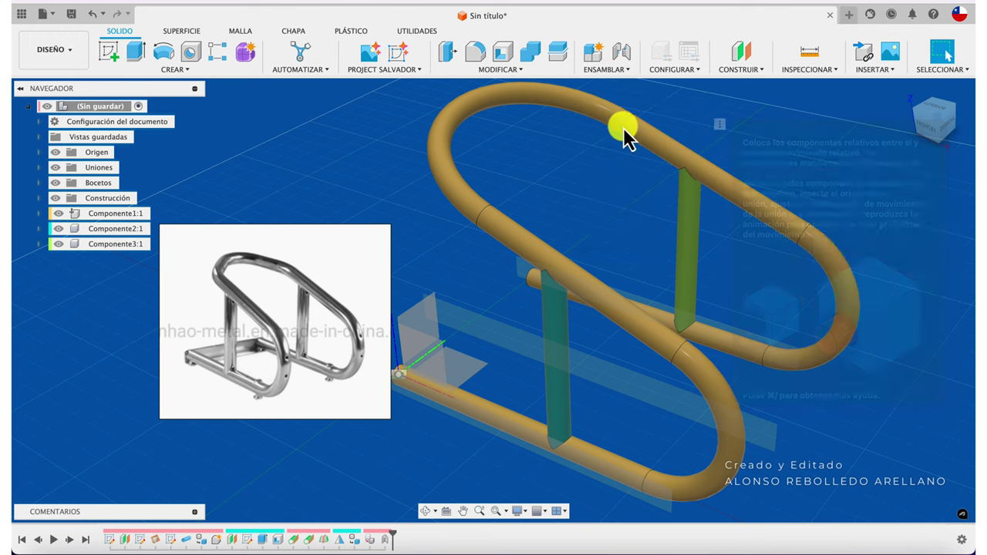
left_click(551, 338)
left_click(498, 229)
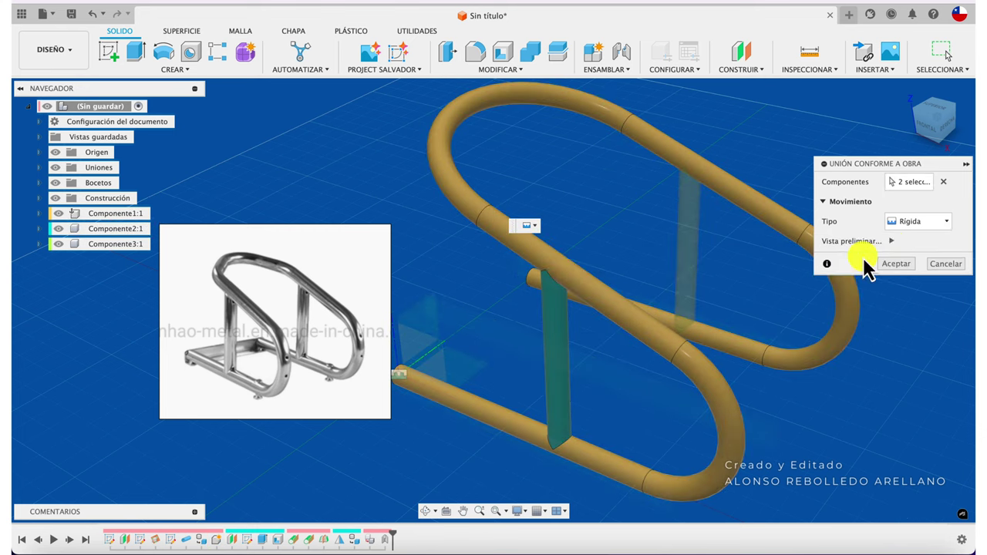
left_click(892, 243)
key("Return")
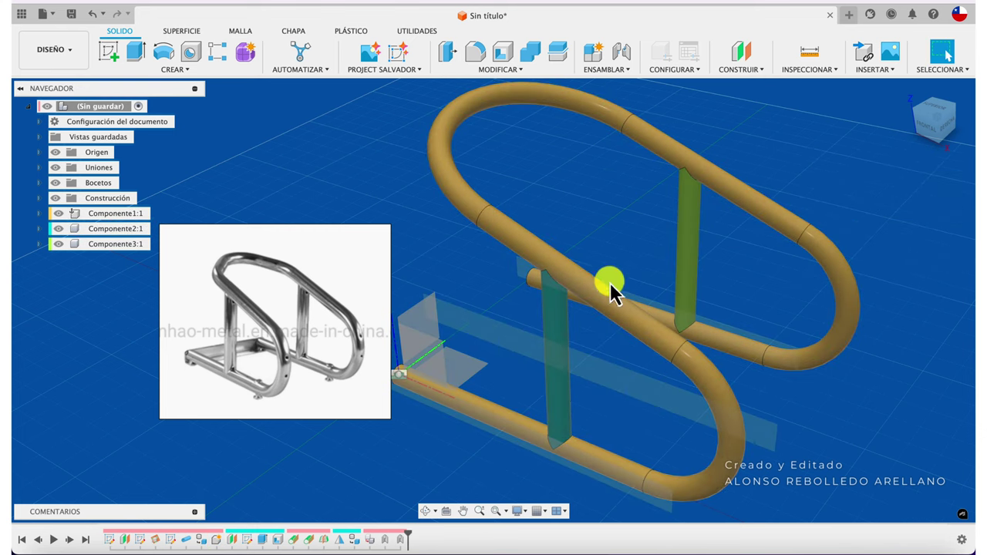
Step: Close the bike-rack reference image and orbit the view around the finished gold rack
right_click(343, 288)
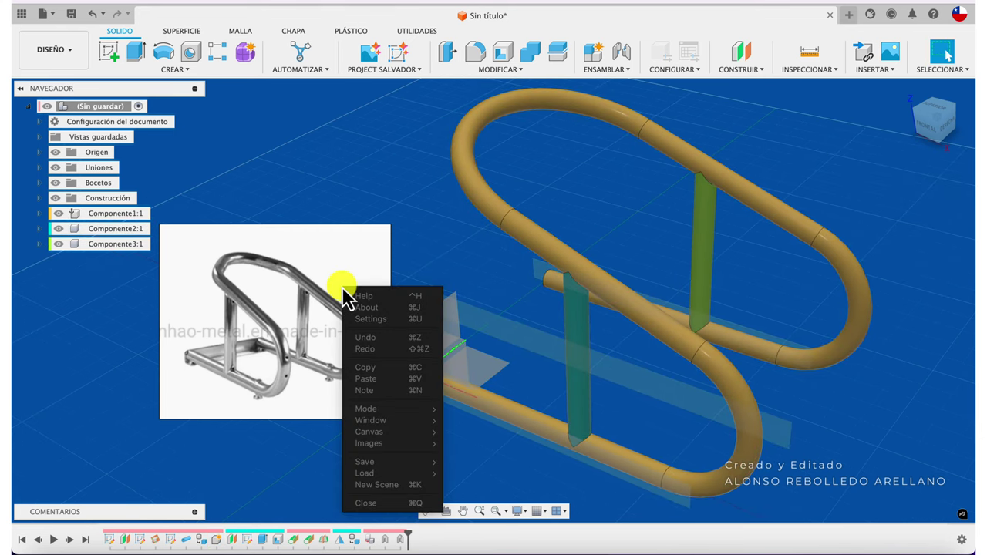
left_click(364, 503)
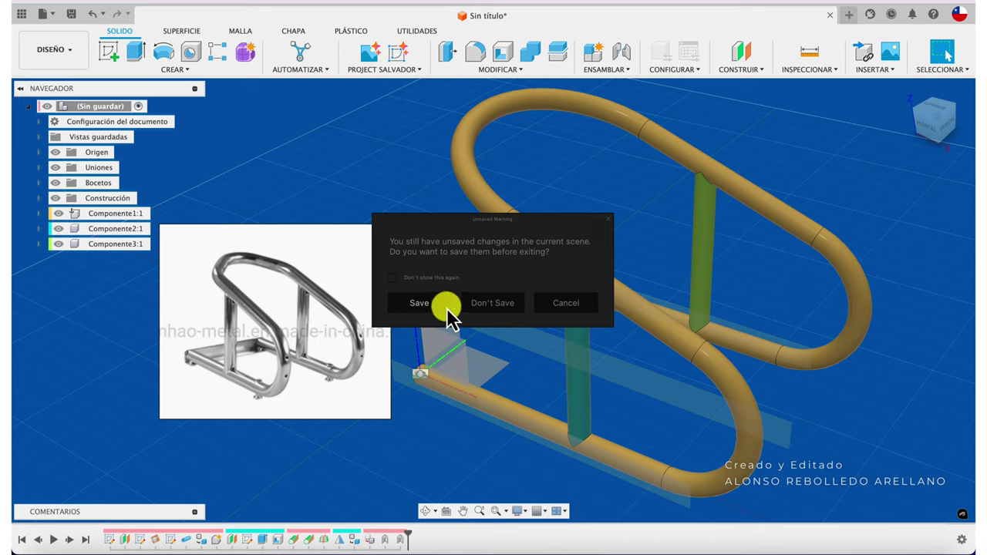
left_click(491, 303)
mouse_move(440, 335)
middle_mouse_down("shift")
mouse_move(417, 310)
mouse_move(347, 280)
middle_mouse_up("shift")
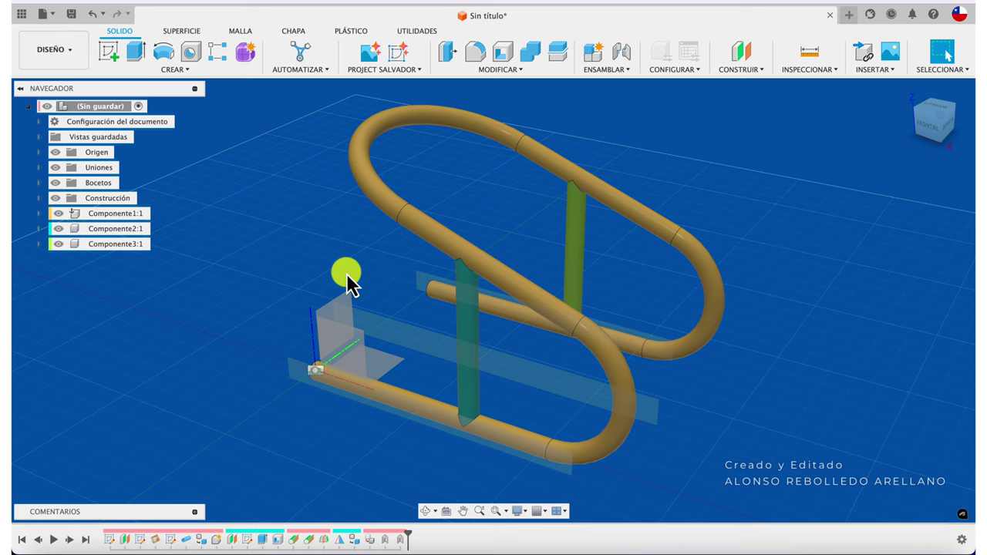
middle_click_drag(331, 259, 176, 258, "shift")
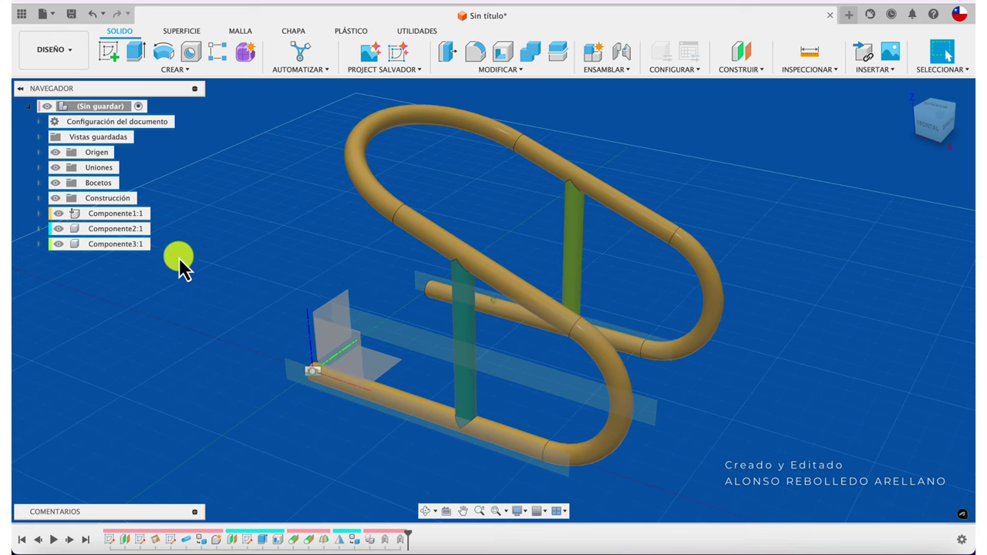